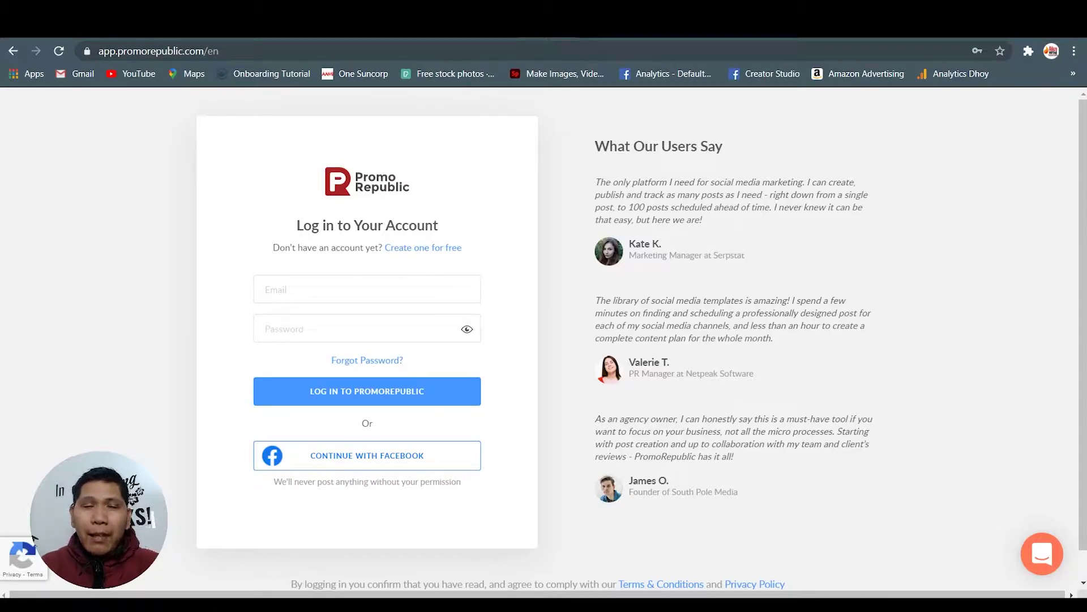
# Step: Log in with the saved credentials to reach the 13–19 Sep 2020 week calendar
pyautogui.click(399, 290)
pyautogui.click(361, 331)
pyautogui.click(367, 391)
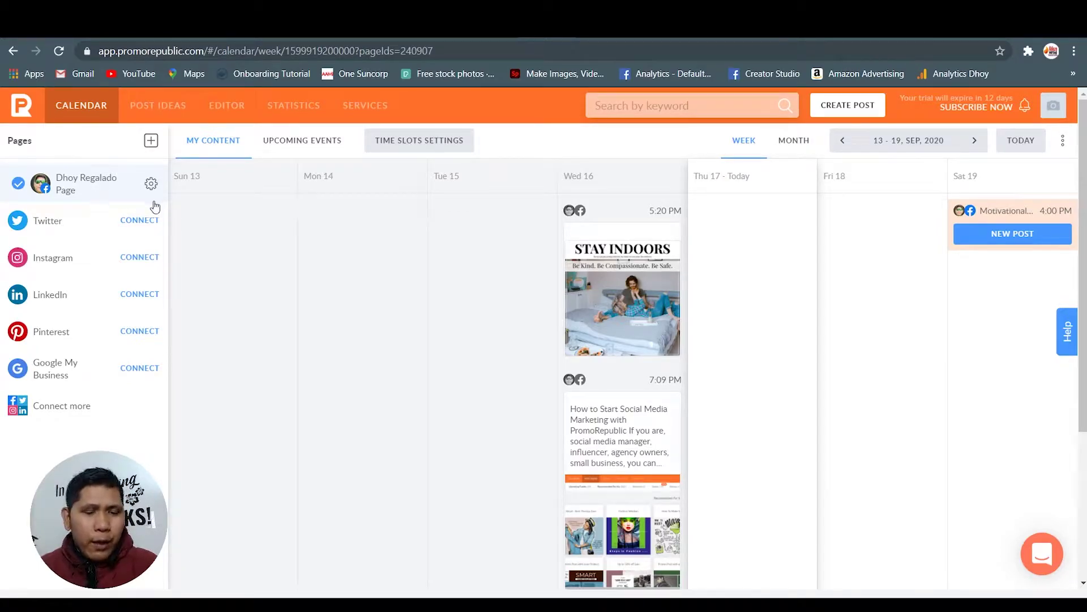
# Step: Connect the Twitter account as a page, then start connecting an Instagram account
pyautogui.click(139, 221)
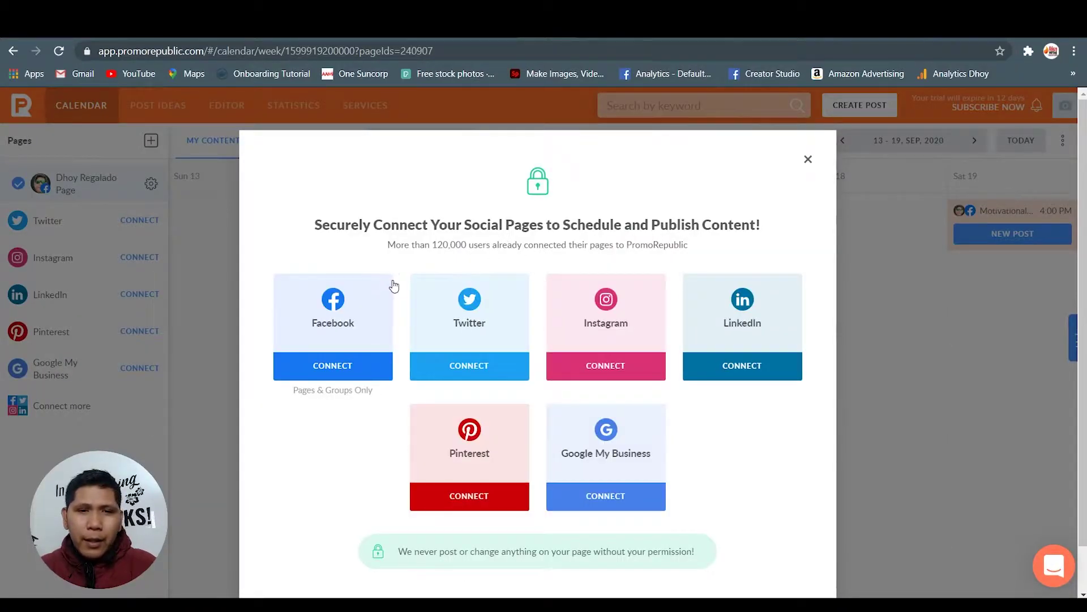
pyautogui.click(469, 366)
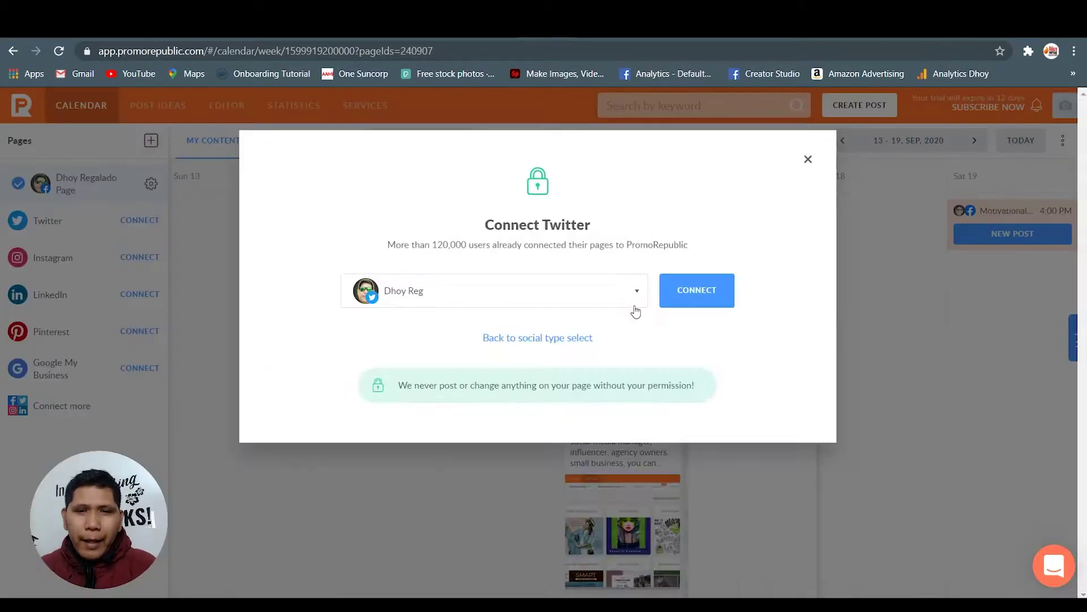
pyautogui.click(691, 292)
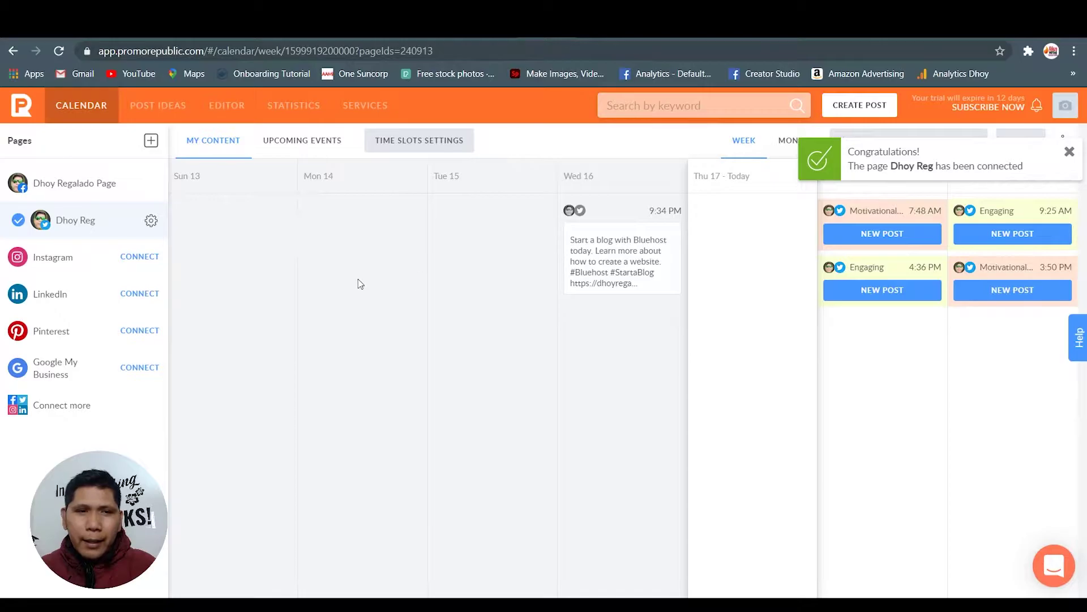
pyautogui.click(139, 257)
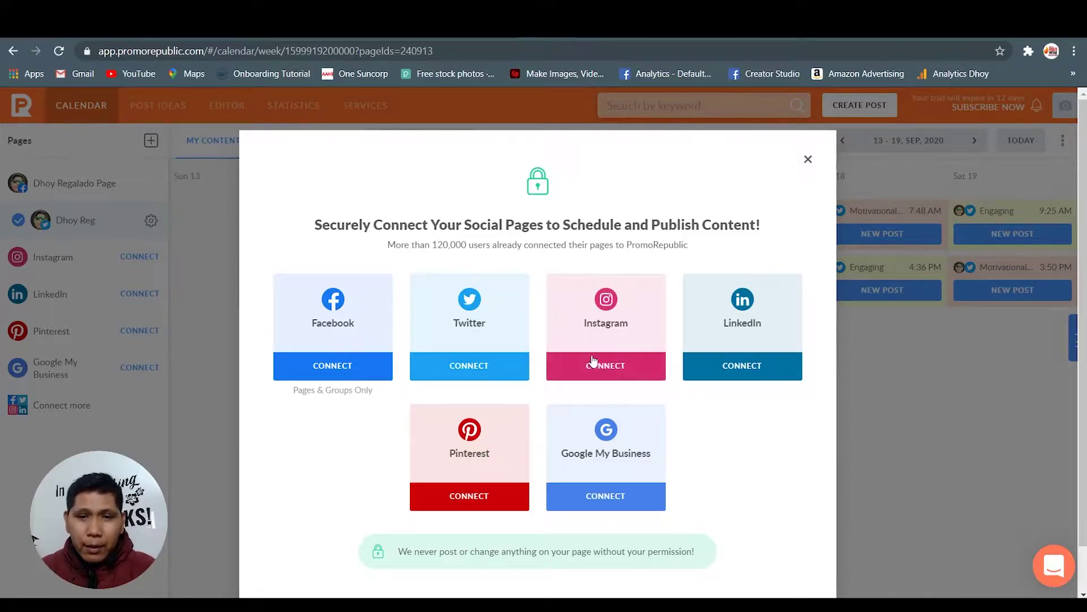
pyautogui.click(603, 323)
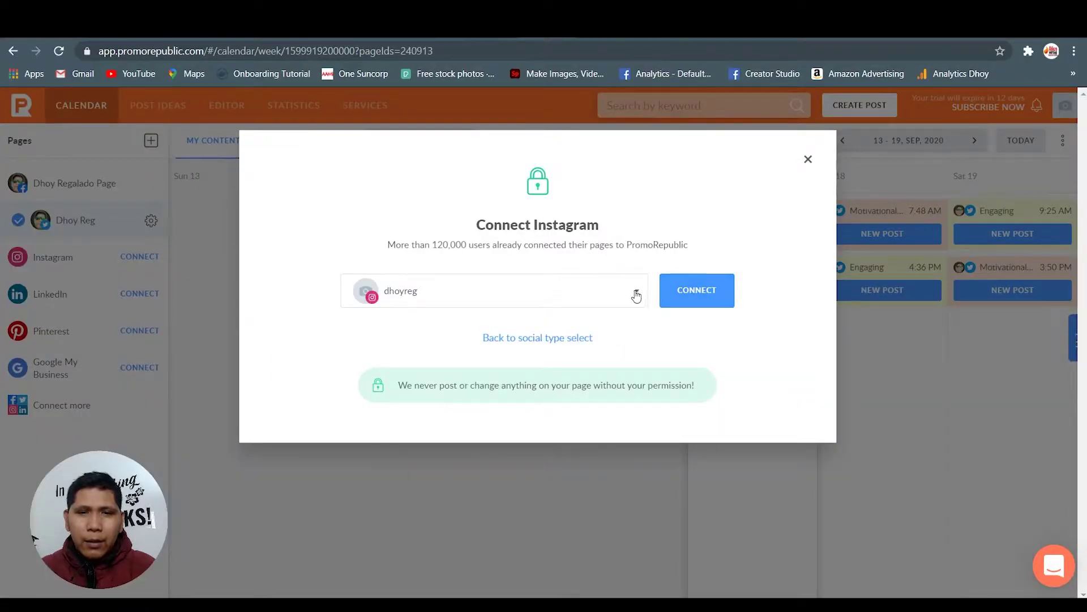
pyautogui.click(634, 293)
pyautogui.click(505, 334)
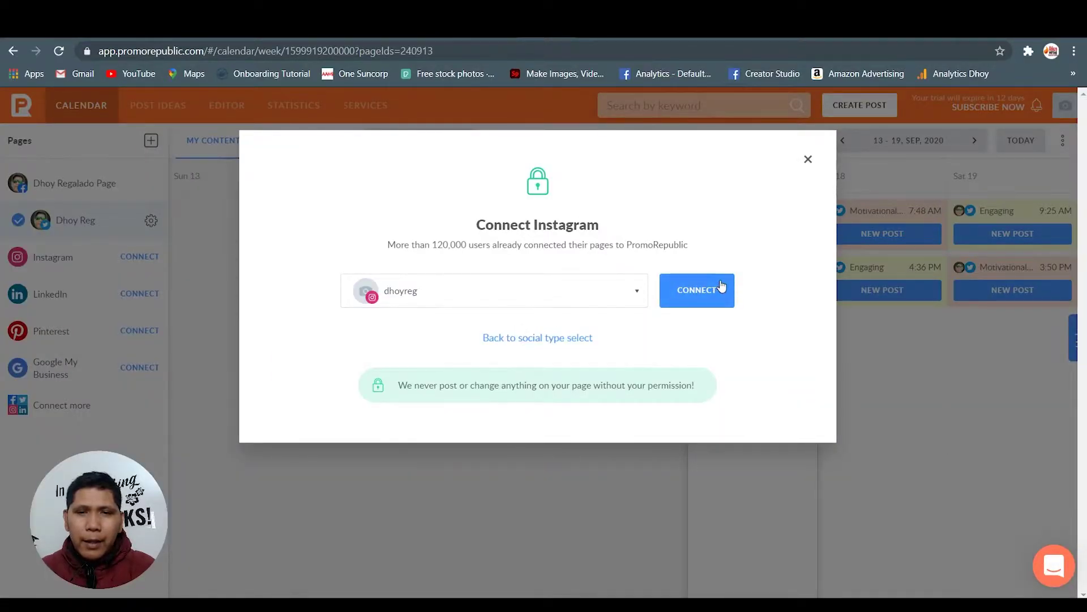
pyautogui.click(705, 290)
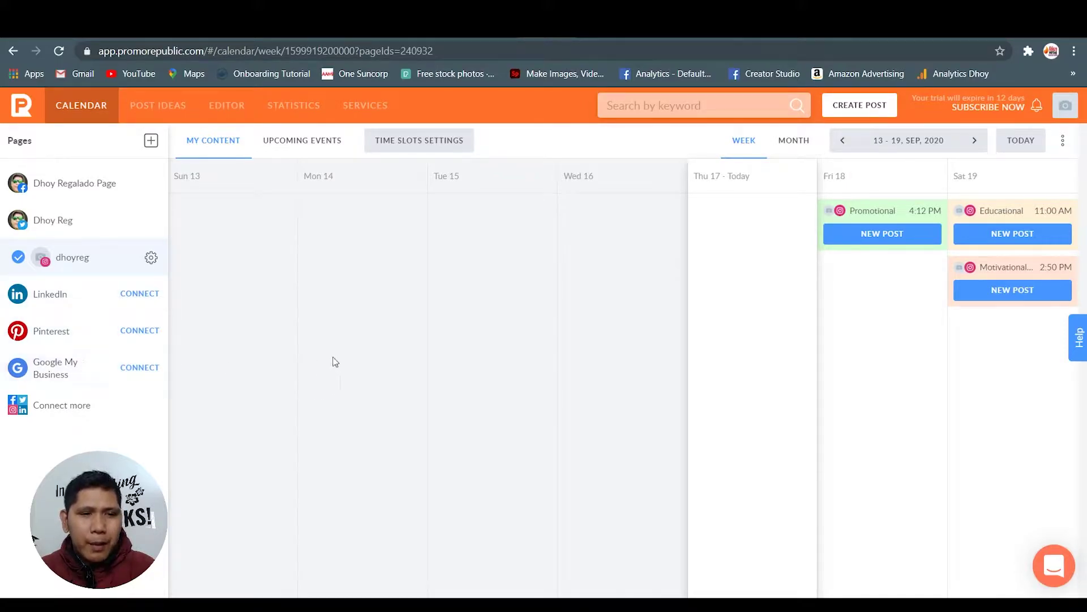
pyautogui.click(59, 405)
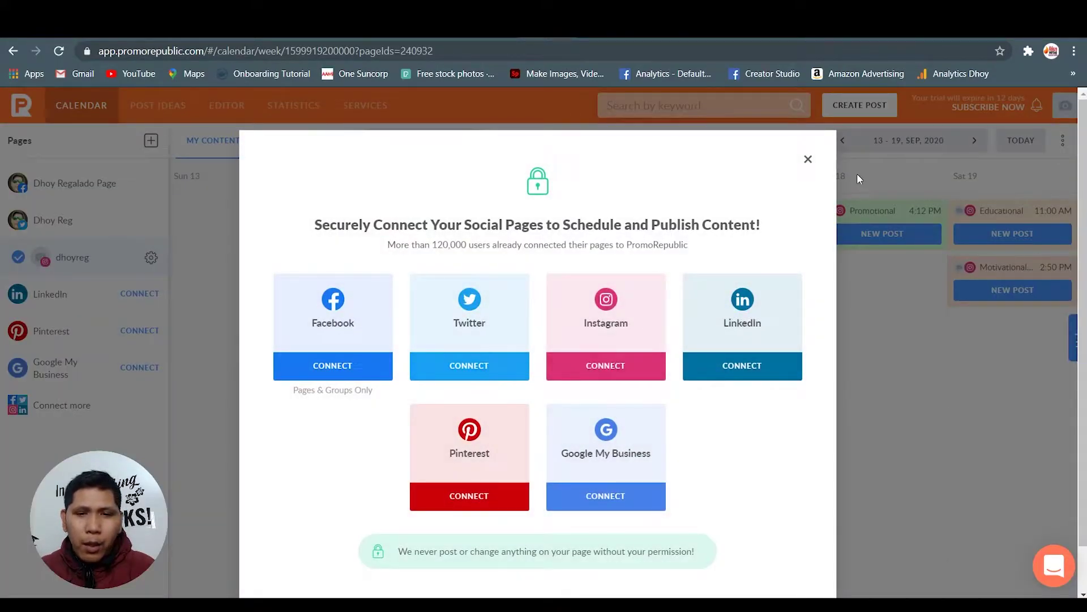
pyautogui.click(808, 159)
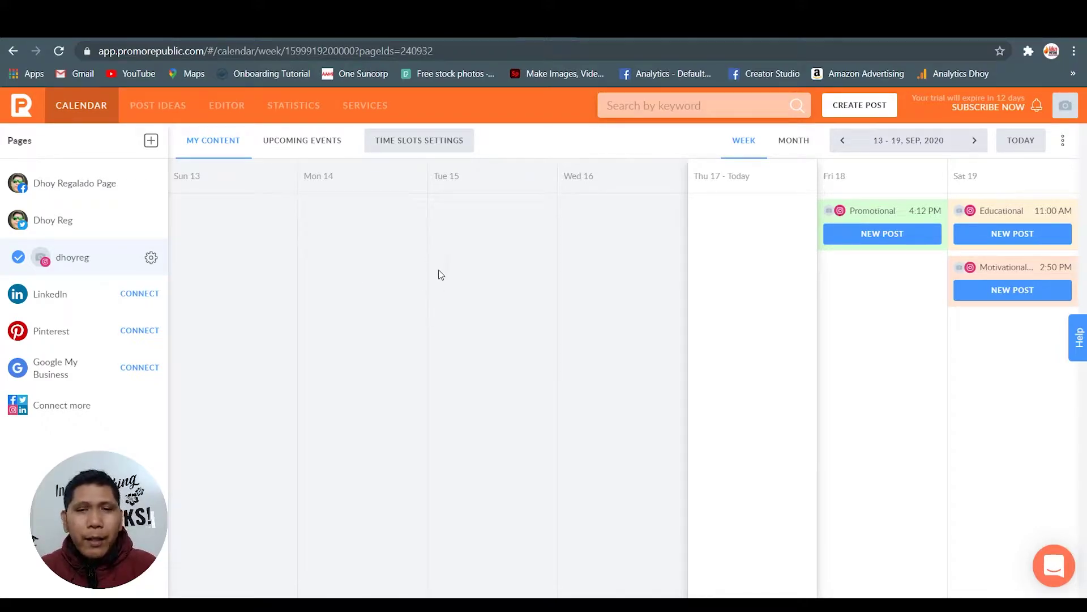
pyautogui.click(85, 105)
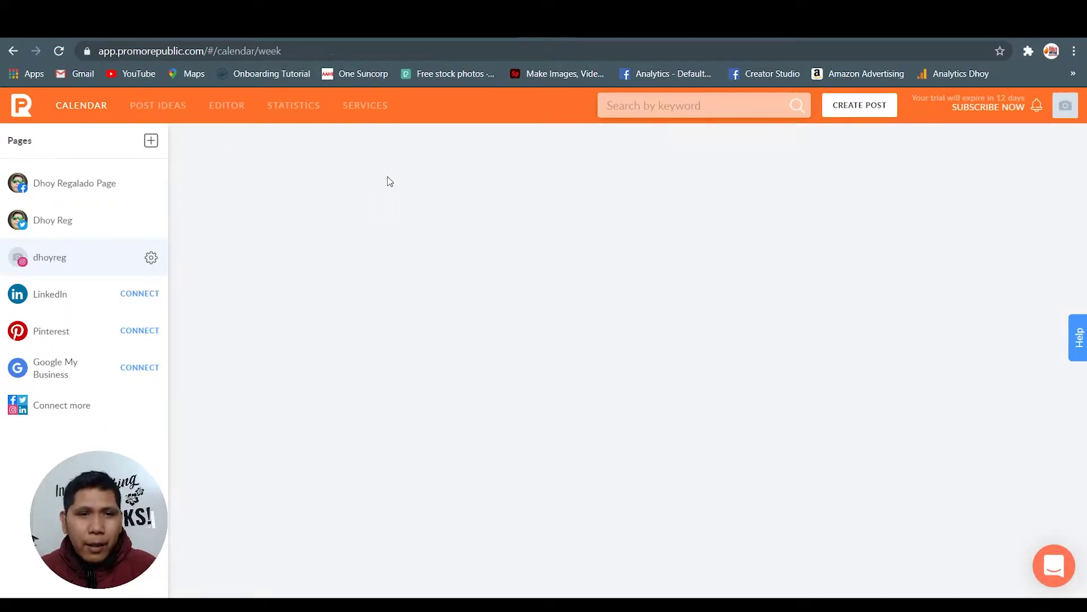
pyautogui.doubleClick(286, 140)
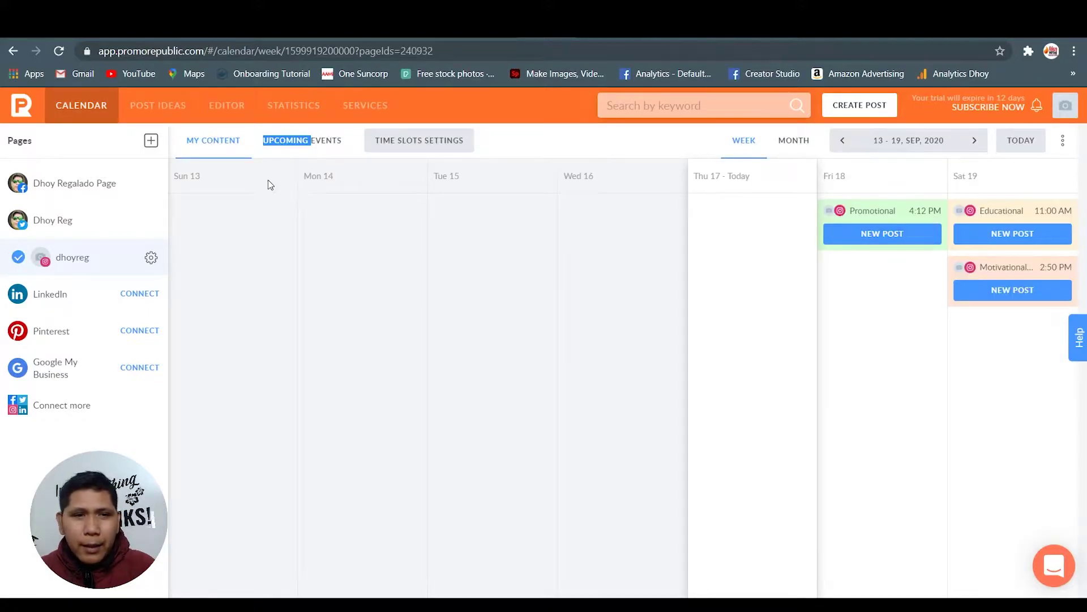
pyautogui.click(214, 148)
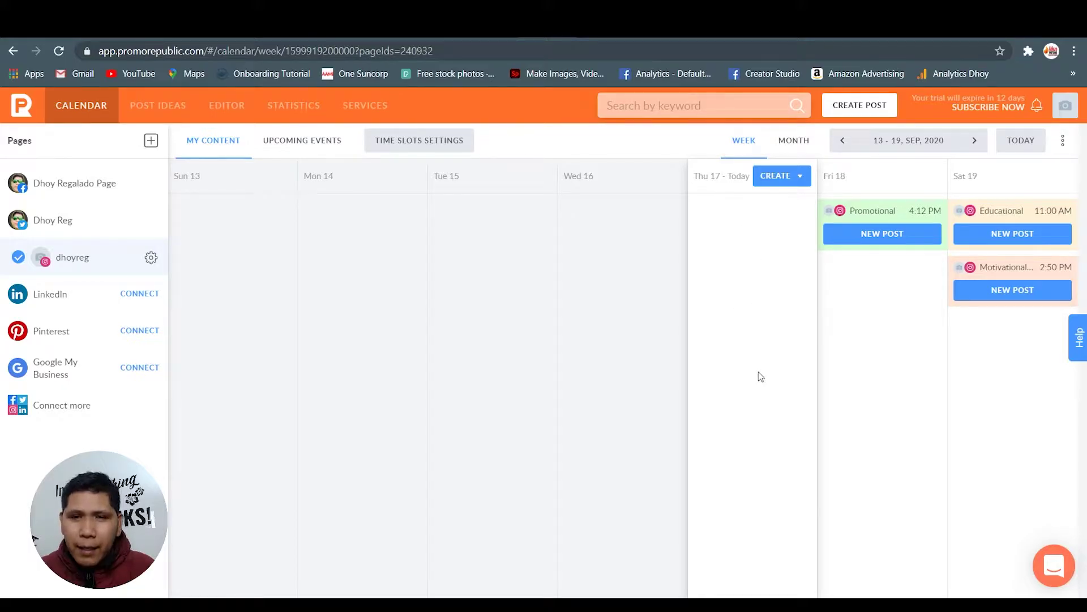
# Step: Show upcoming holiday events on the calendar and scroll through the week's event images
pyautogui.click(302, 143)
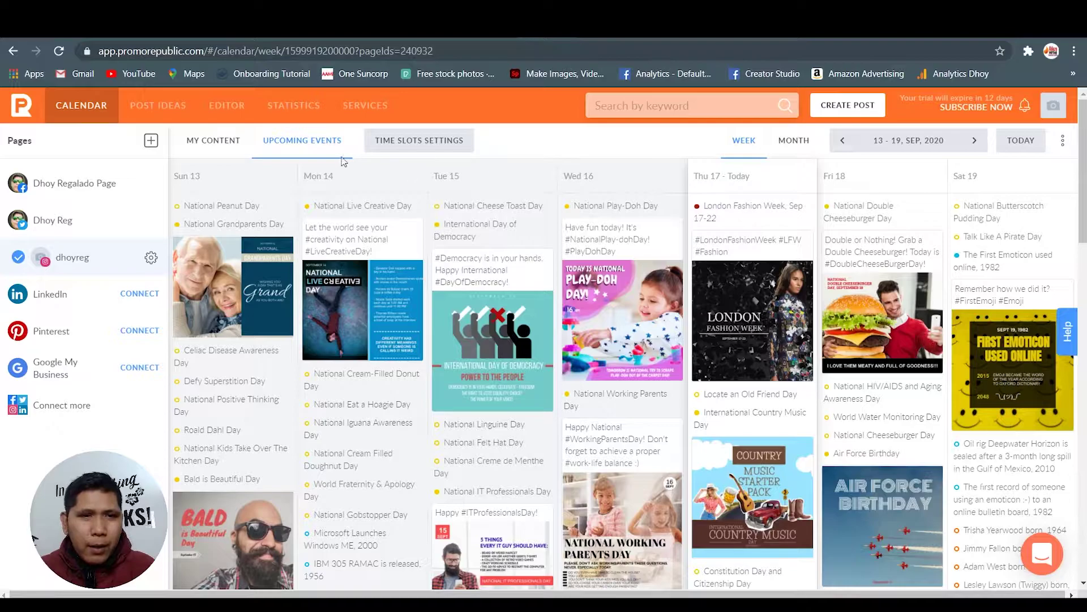
pyautogui.moveTo(780, 201)
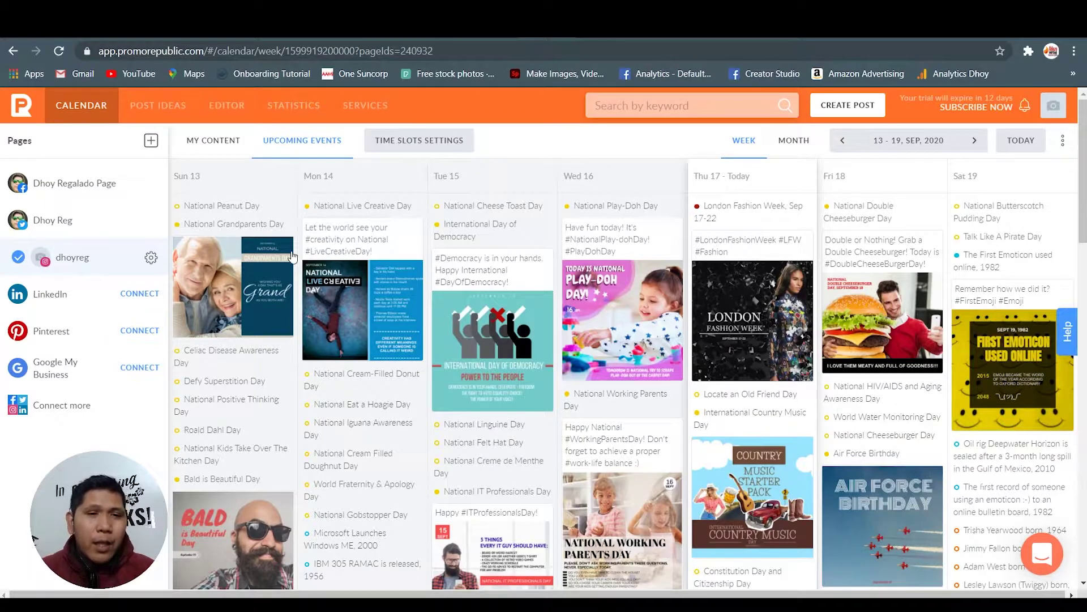
pyautogui.scroll(-1, 234, 298)
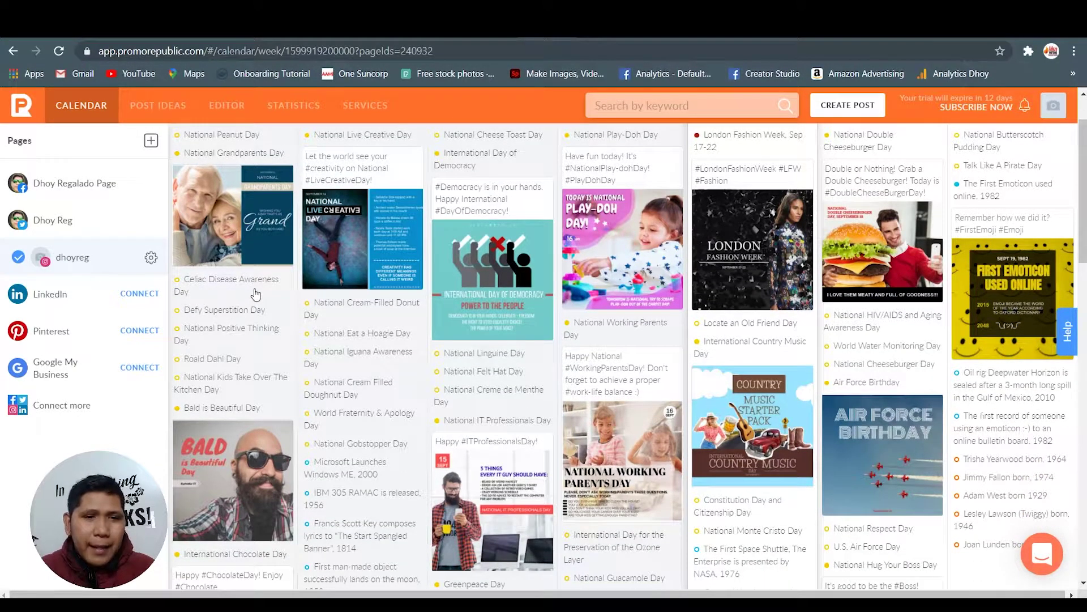
pyautogui.scroll(-1, 244, 320)
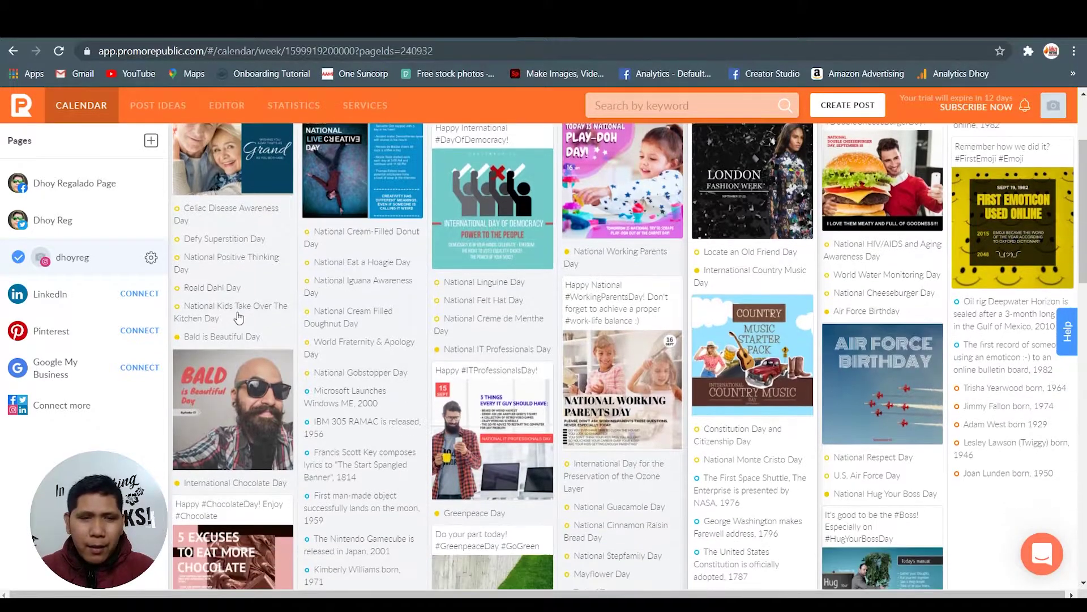
pyautogui.scroll(-8, 240, 320)
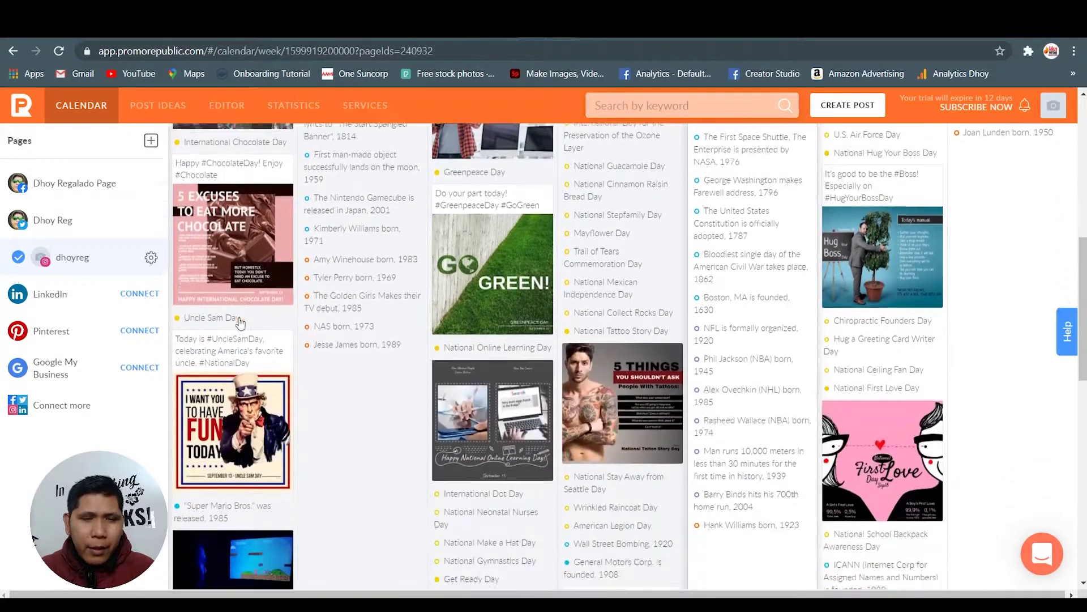
pyautogui.scroll(-10, 241, 322)
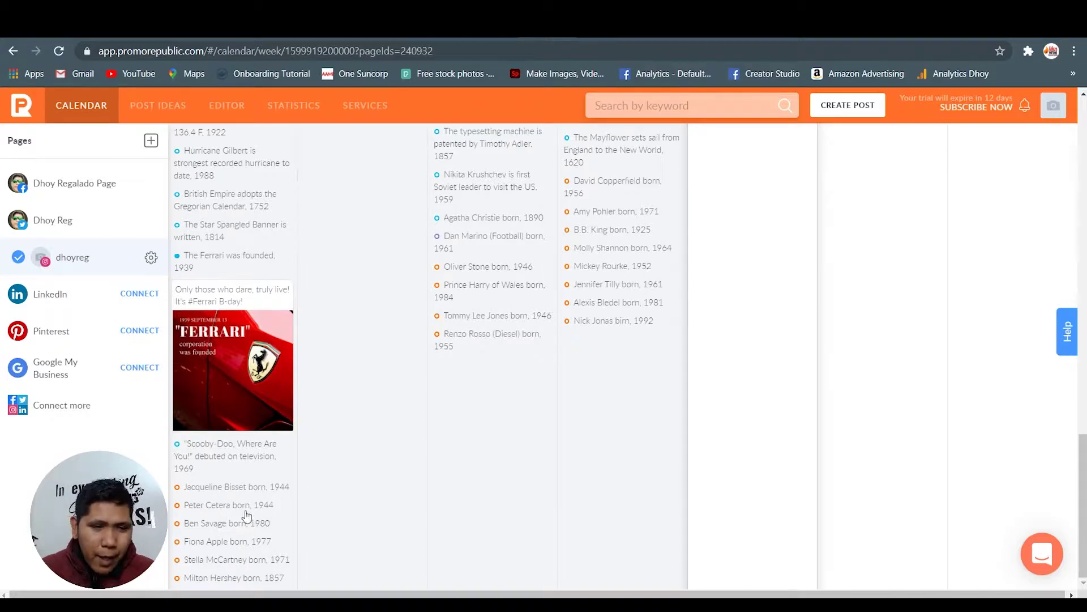
pyautogui.scroll(5, 251, 408)
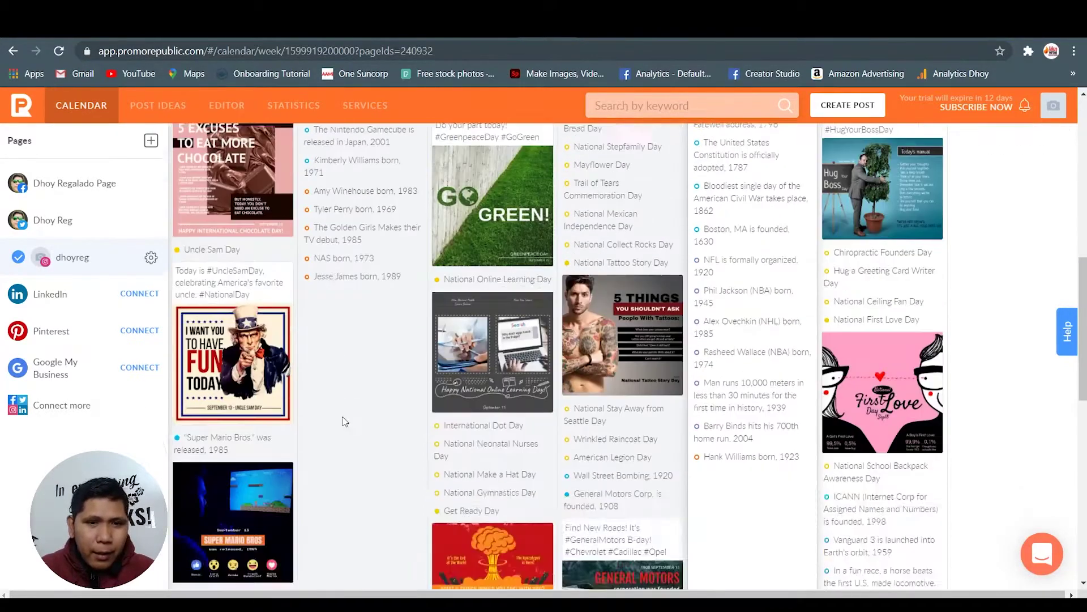
pyautogui.scroll(3, 342, 429)
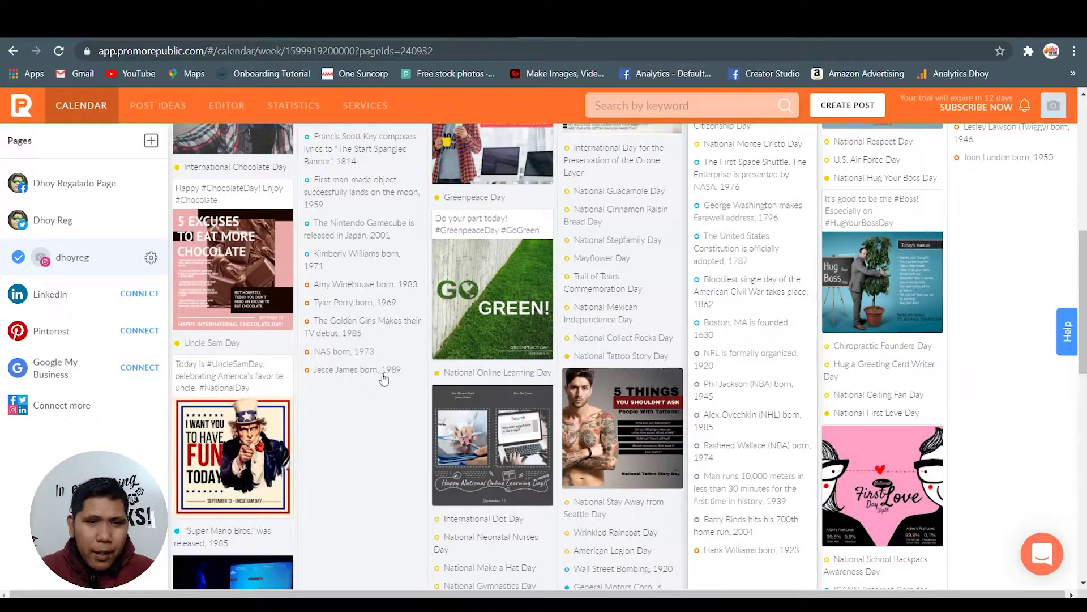
pyautogui.scroll(6, 368, 379)
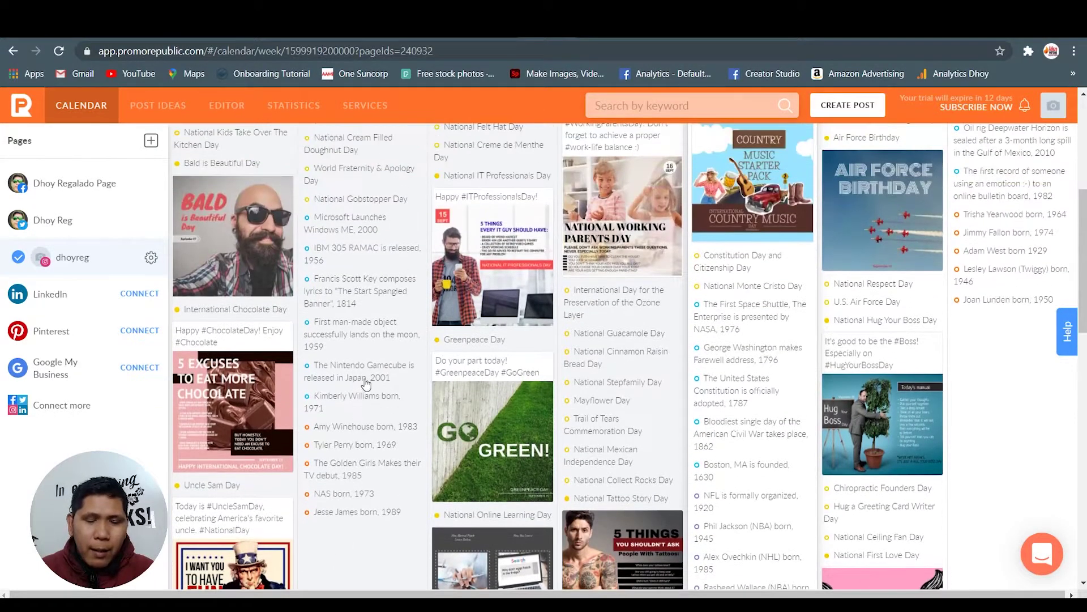
pyautogui.scroll(2, 368, 379)
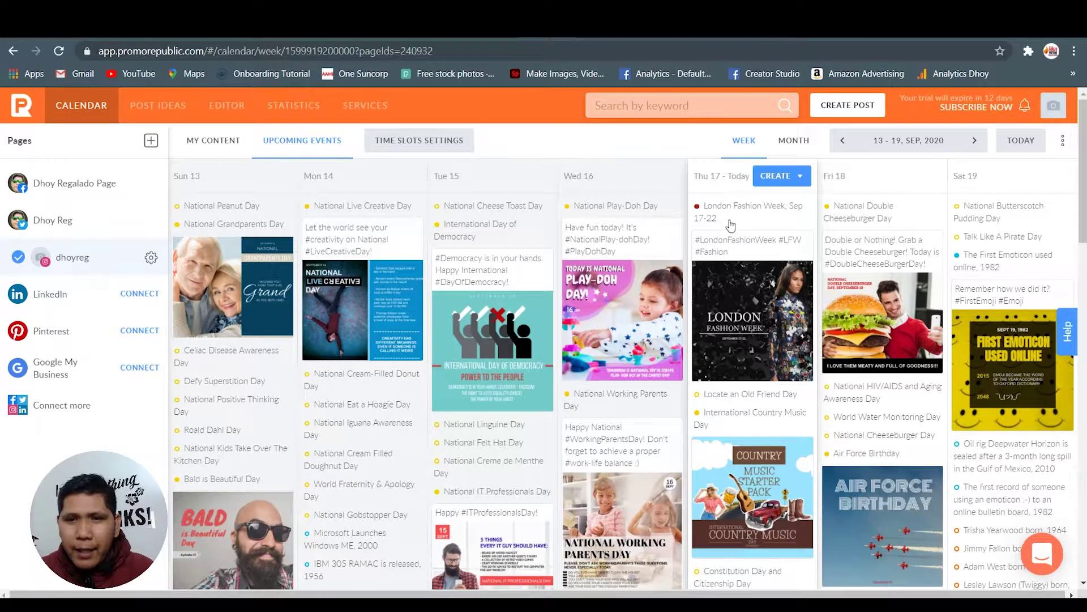
pyautogui.scroll(-10, 734, 221)
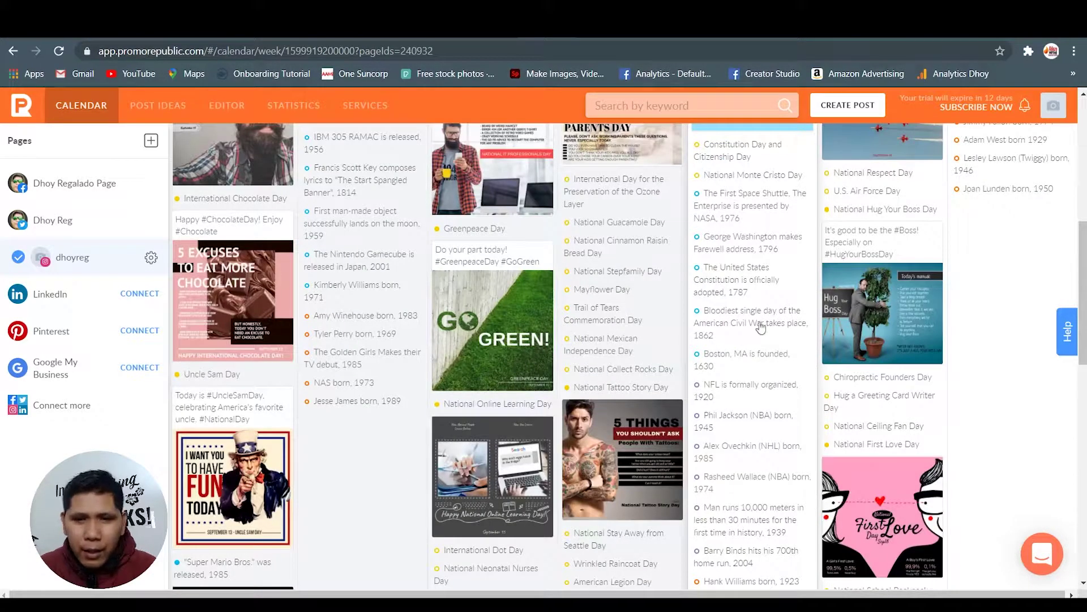
pyautogui.scroll(-3, 774, 328)
pyautogui.scroll(12, 765, 321)
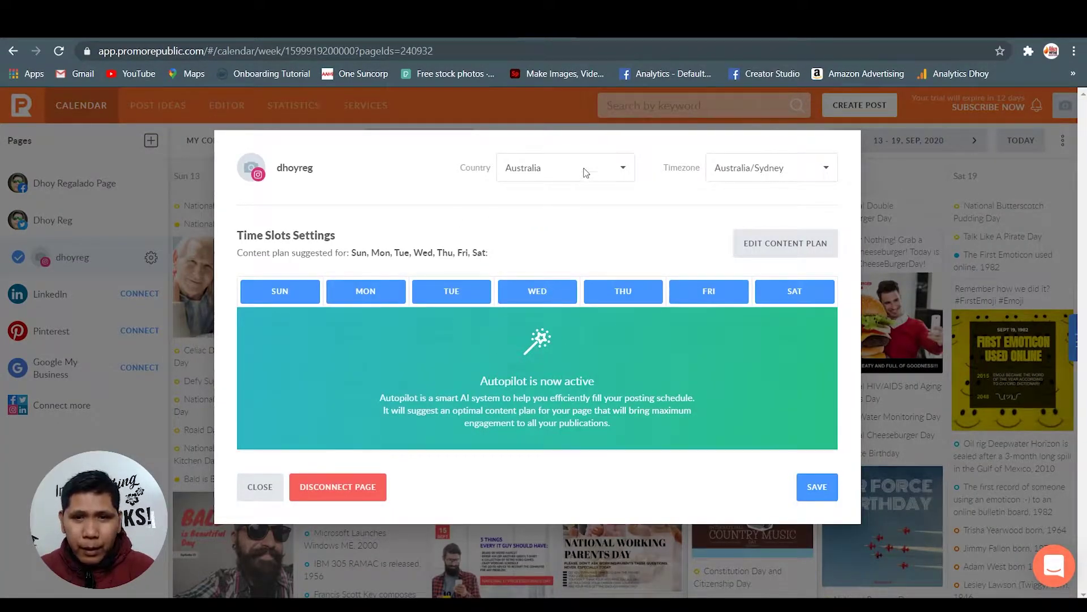
# Step: Check the Country list in Time Slots Settings, then dismiss the dialog with Esc
pyautogui.click(585, 171)
pyautogui.click(585, 171)
pyautogui.click(584, 170)
pyautogui.click(583, 169)
pyautogui.press('Escape')
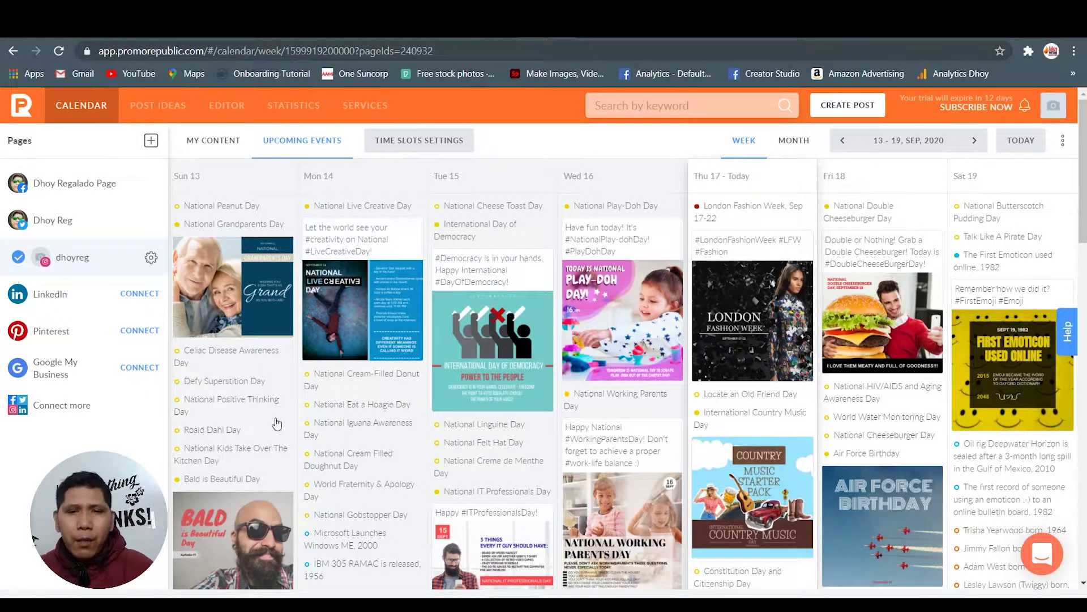
pyautogui.click(160, 106)
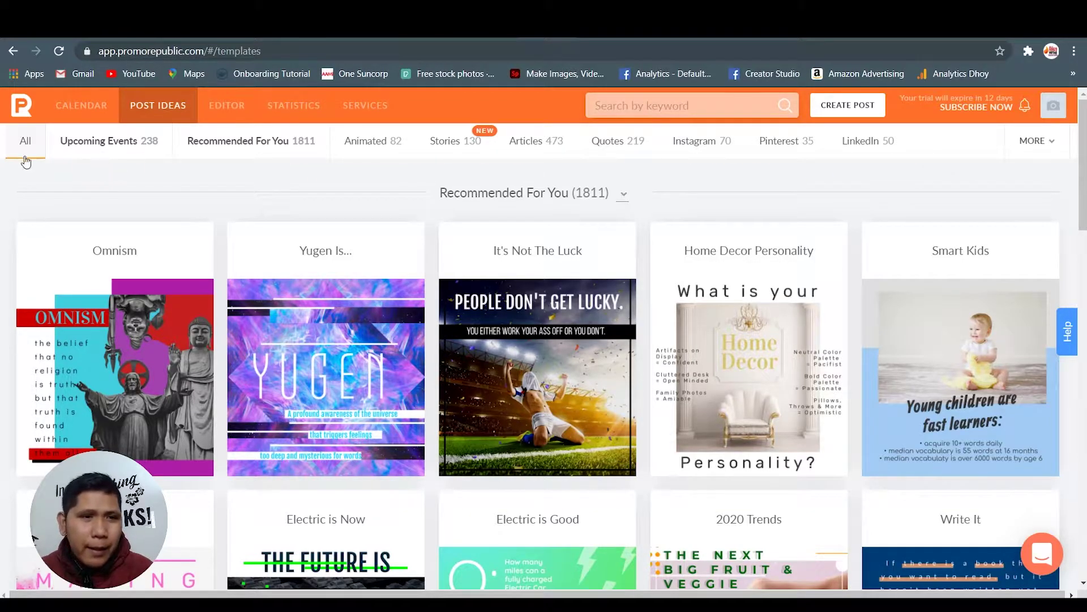
pyautogui.click(120, 152)
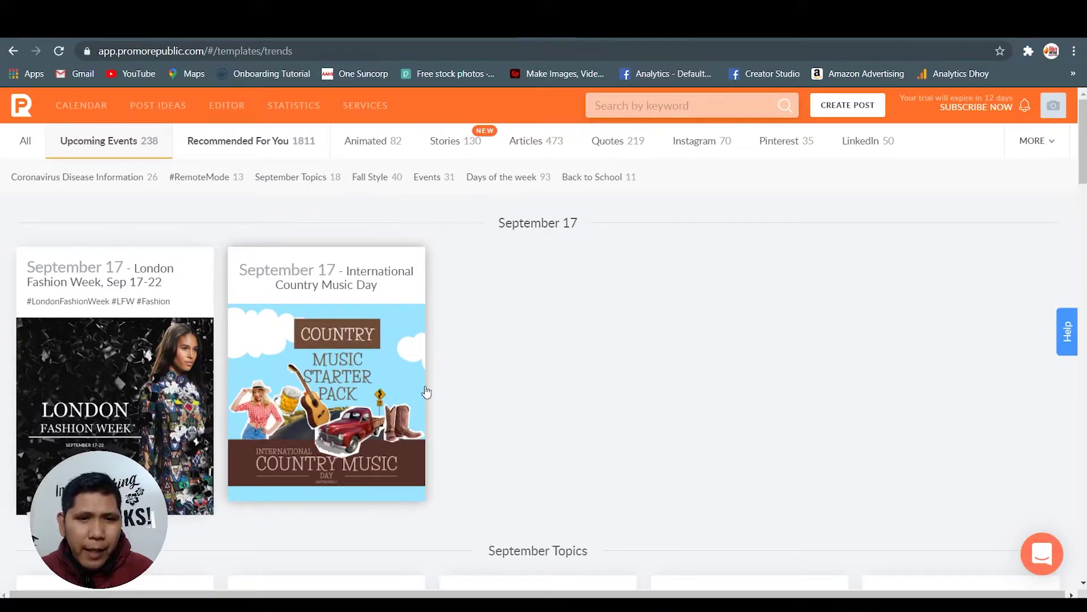
pyautogui.scroll(-9, 426, 391)
pyautogui.scroll(4, 317, 376)
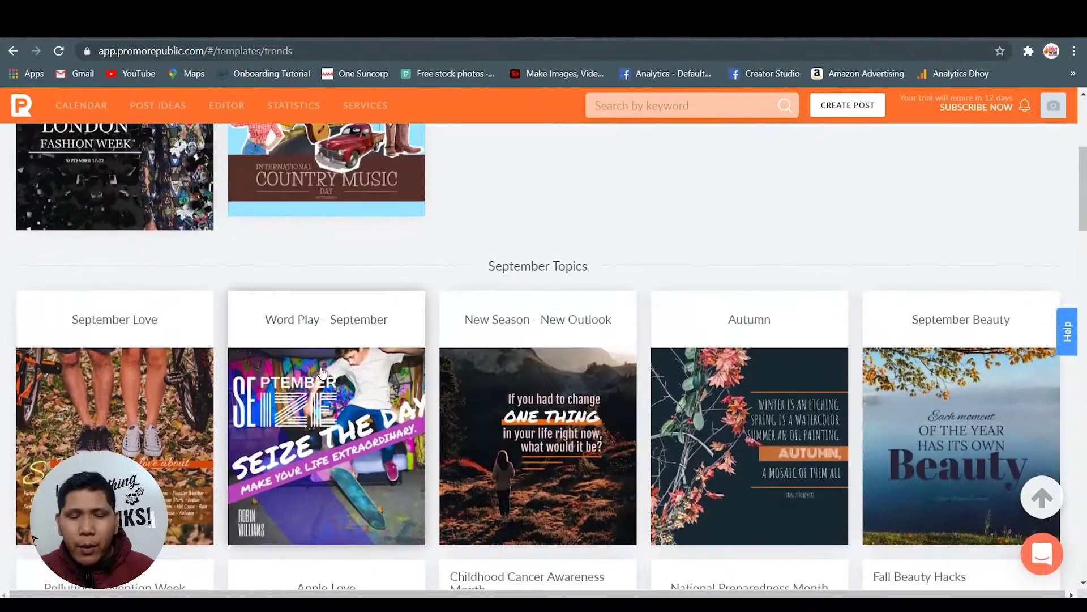
pyautogui.scroll(-1, 395, 381)
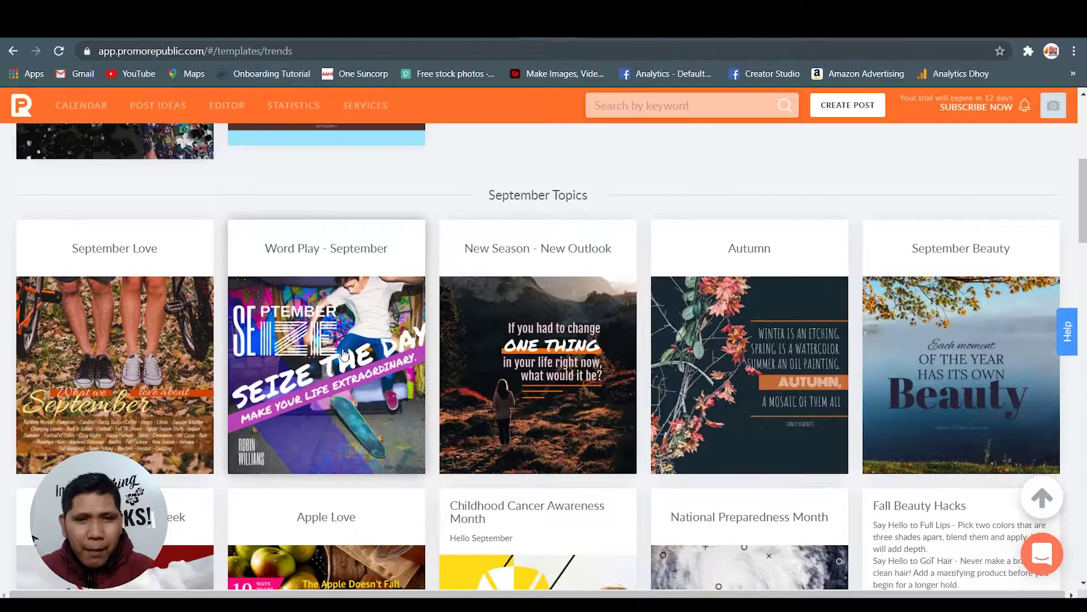
pyautogui.scroll(2, 437, 293)
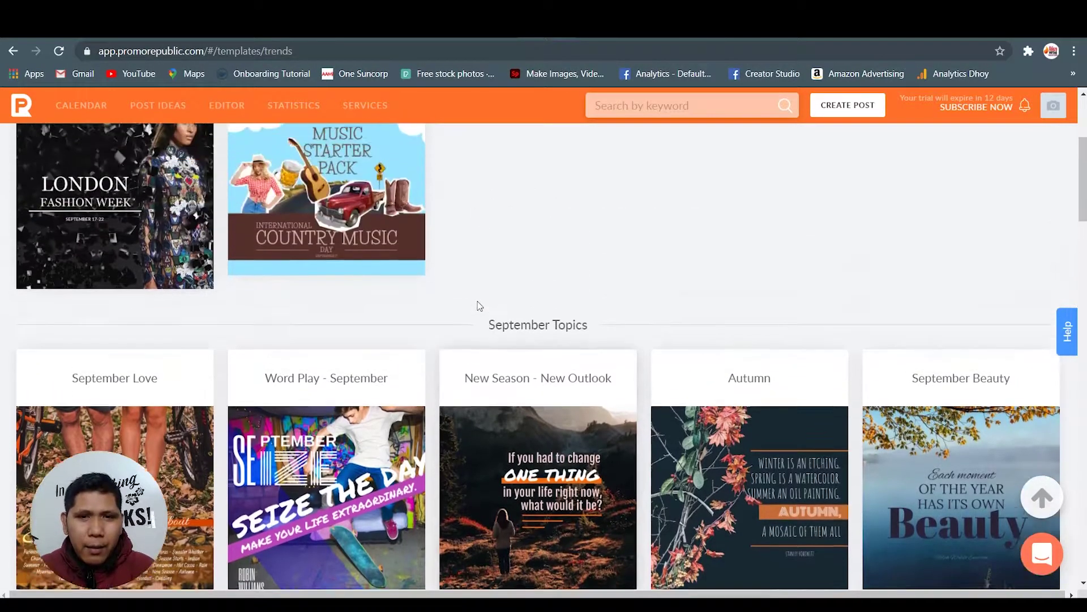
pyautogui.scroll(-3, 679, 271)
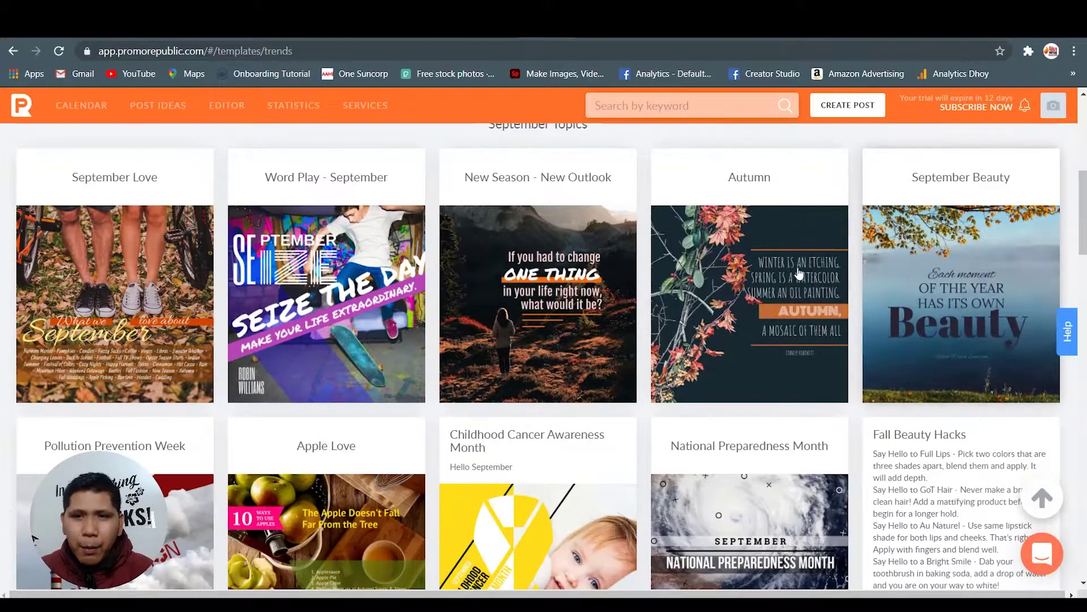
pyautogui.scroll(-2, 529, 327)
pyautogui.scroll(-6, 529, 327)
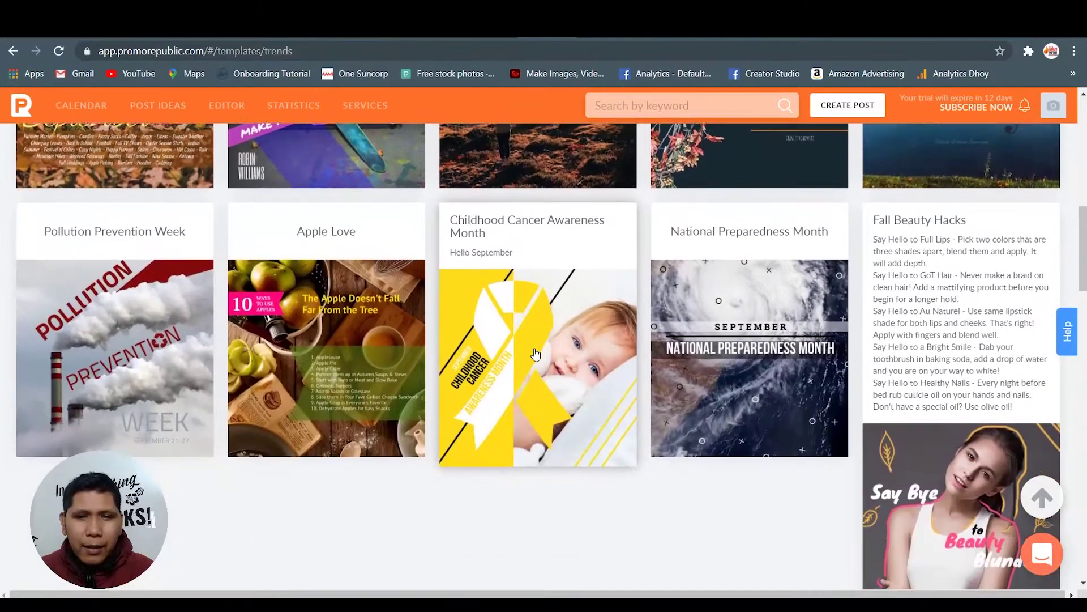
pyautogui.scroll(-2, 536, 346)
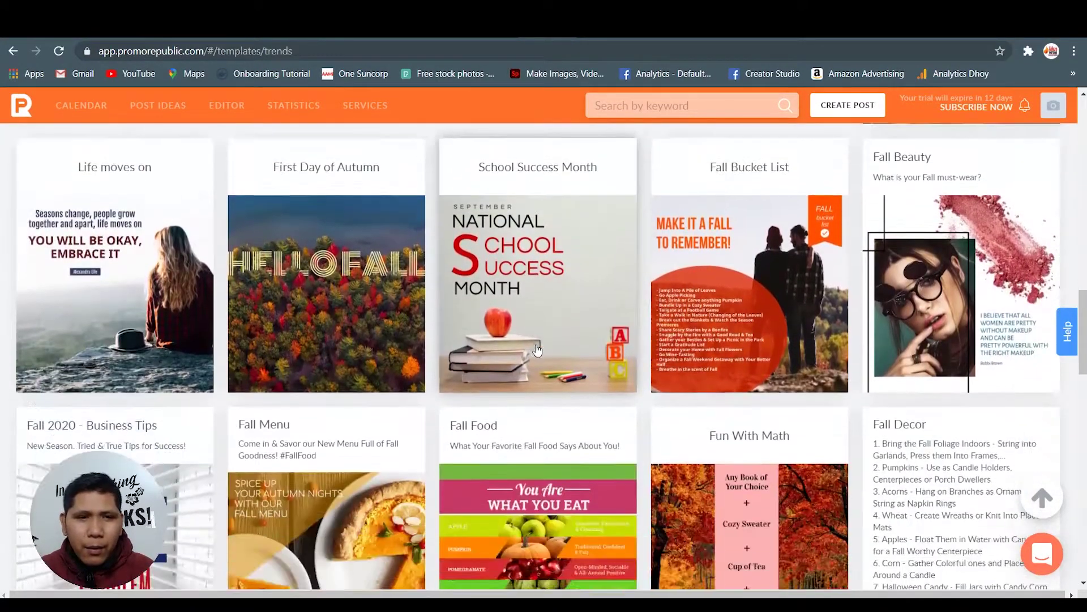
pyautogui.scroll(-6, 519, 335)
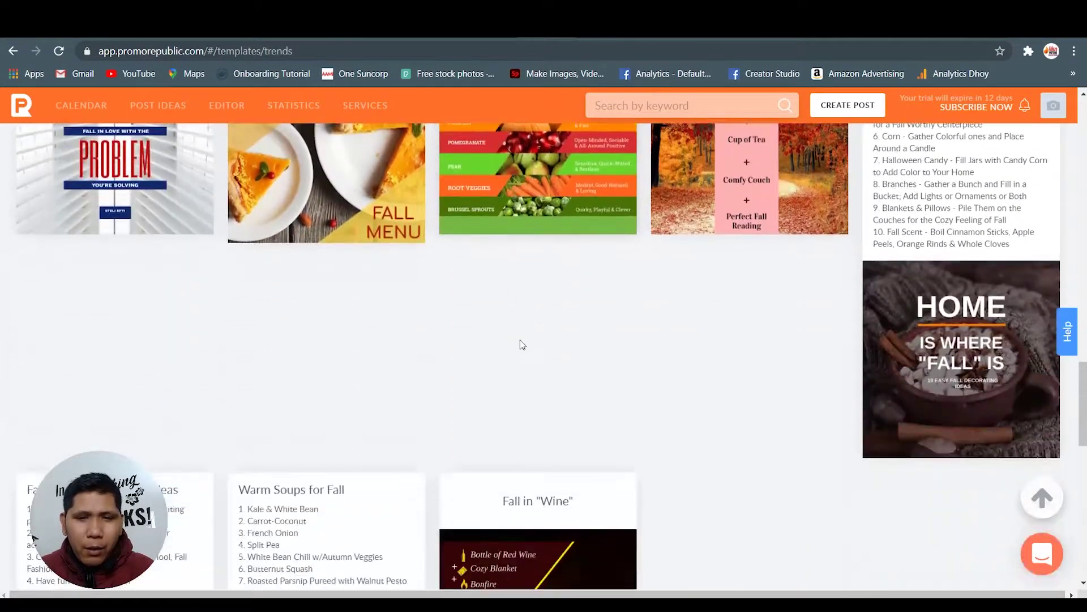
pyautogui.scroll(20, 1084, 237)
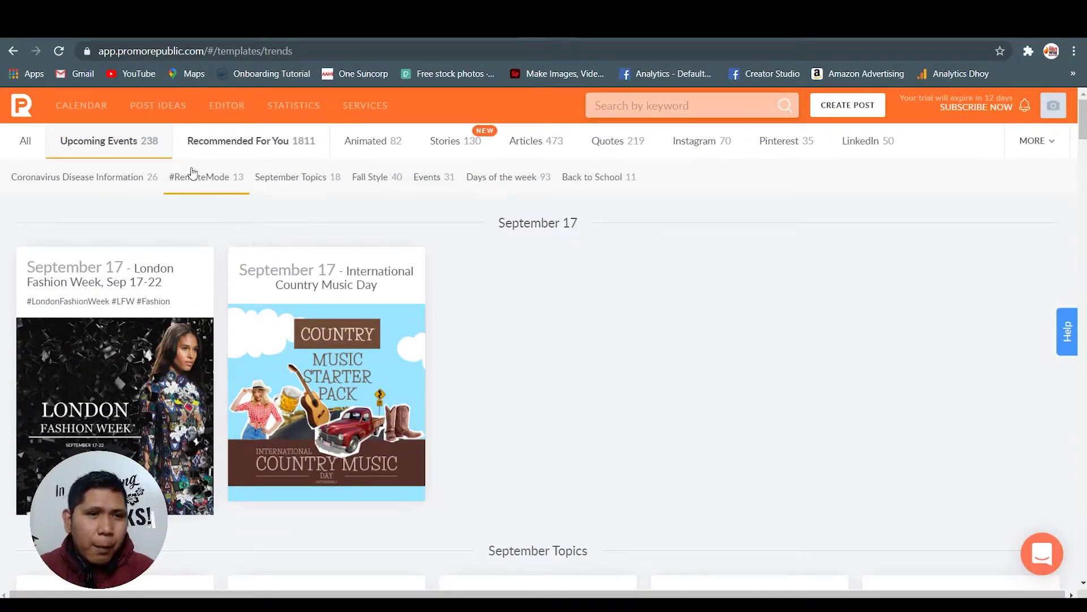
# Step: Browse the Coronavirus Disease Information templates, then switch to the Animated (82) GIF gallery
pyautogui.click(69, 186)
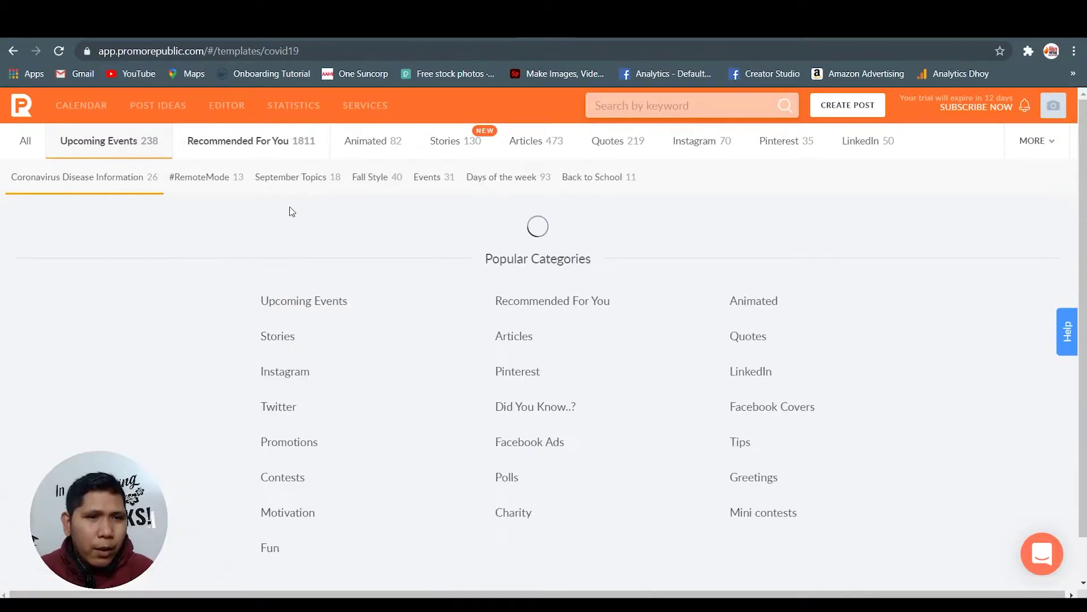
pyautogui.scroll(-2, 903, 287)
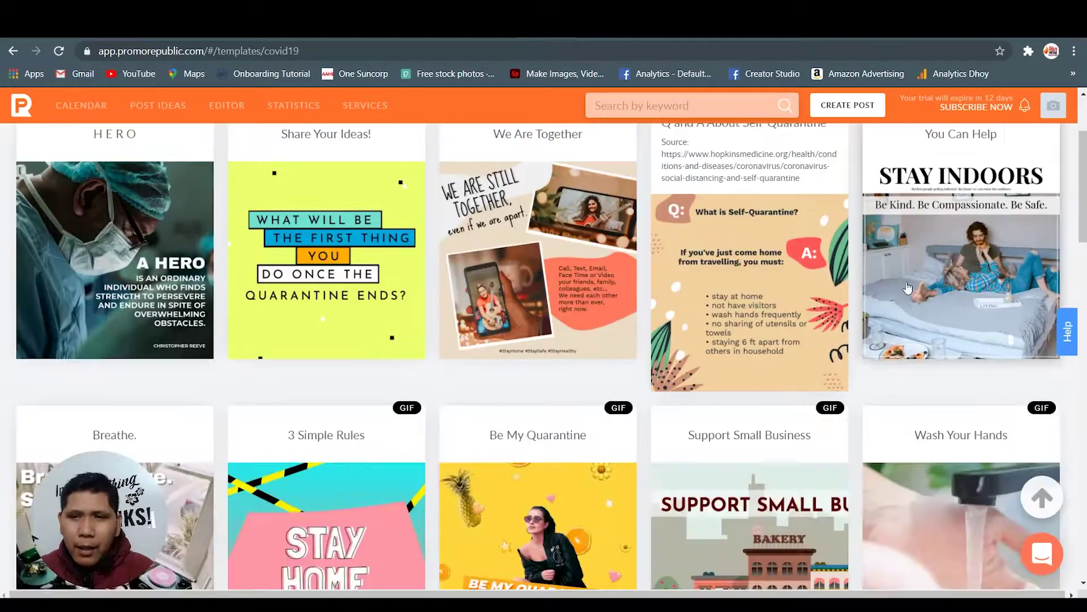
pyautogui.scroll(-15, 895, 291)
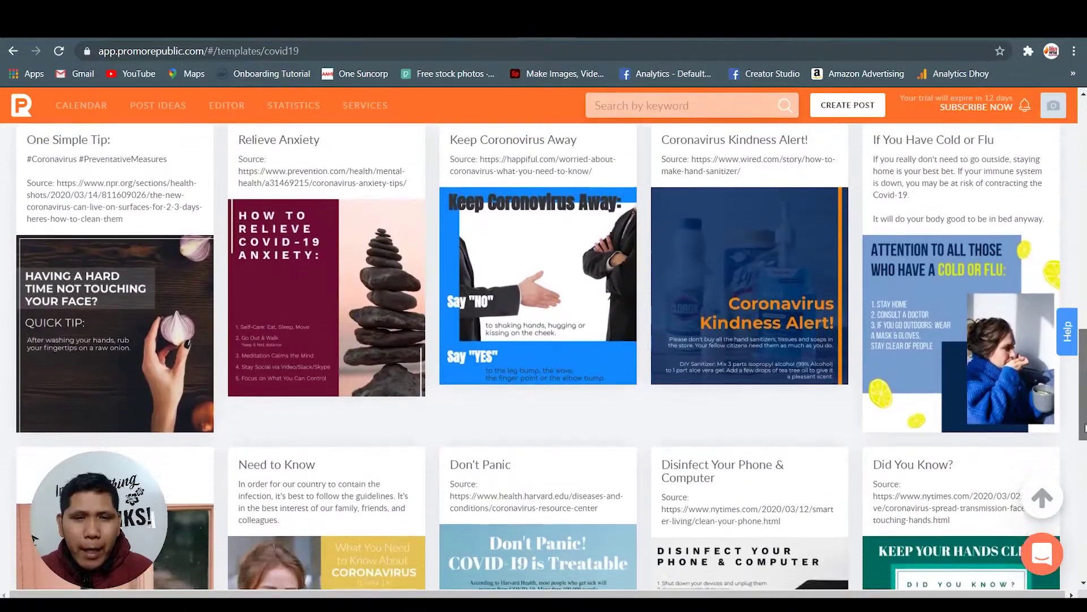
pyautogui.moveTo(1084, 428); pyautogui.dragTo(1085, 219)
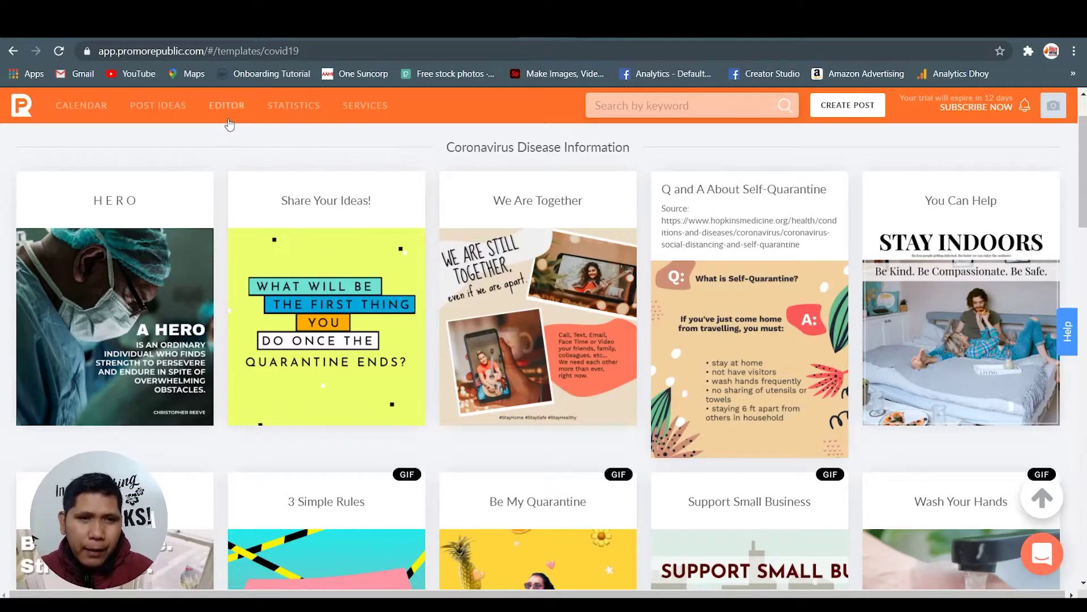
pyautogui.click(390, 306)
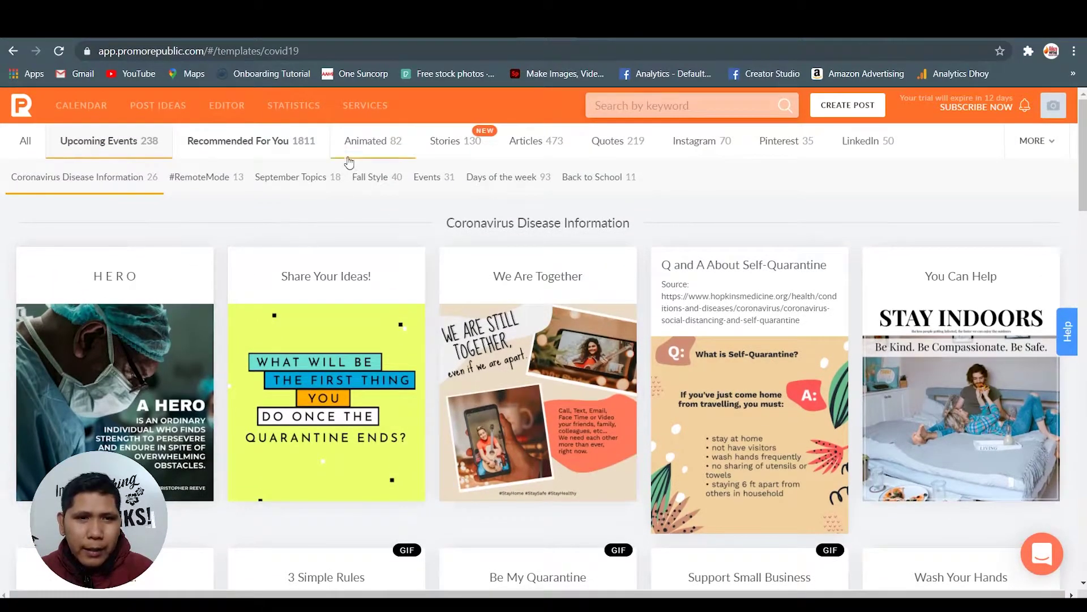
pyautogui.click(377, 153)
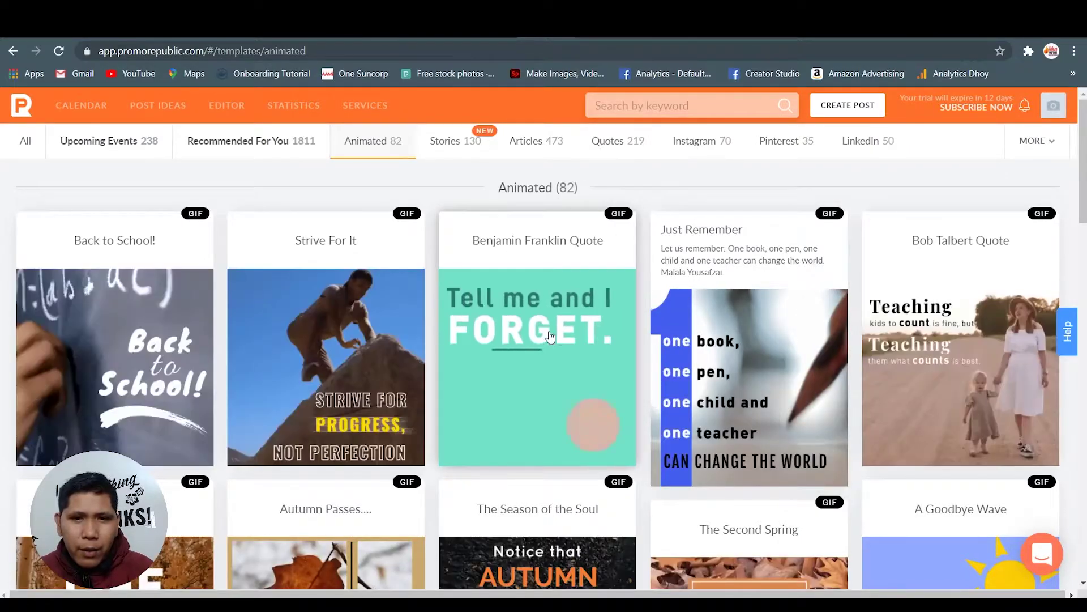
pyautogui.click(553, 328)
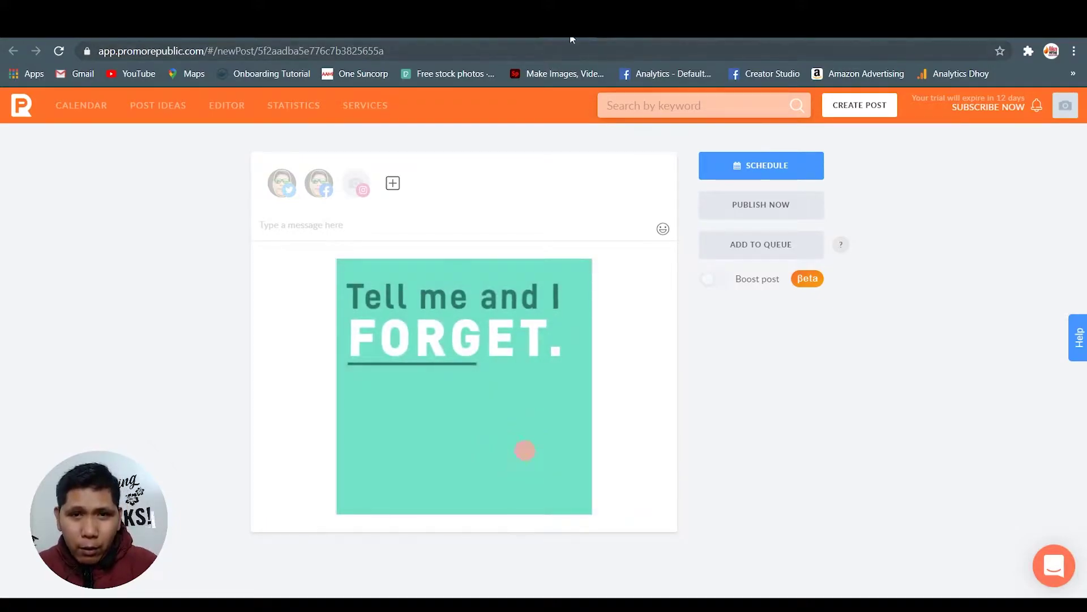
pyautogui.click(355, 227)
pyautogui.write('THejesaljfhalksjdf')
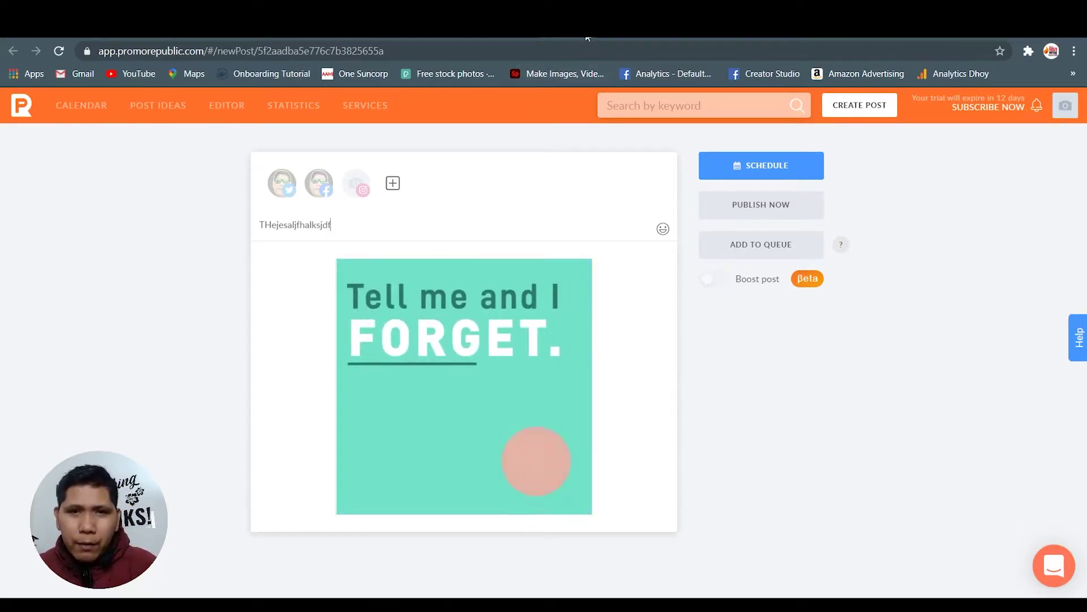
pyautogui.hotkey('alt', 'Left')
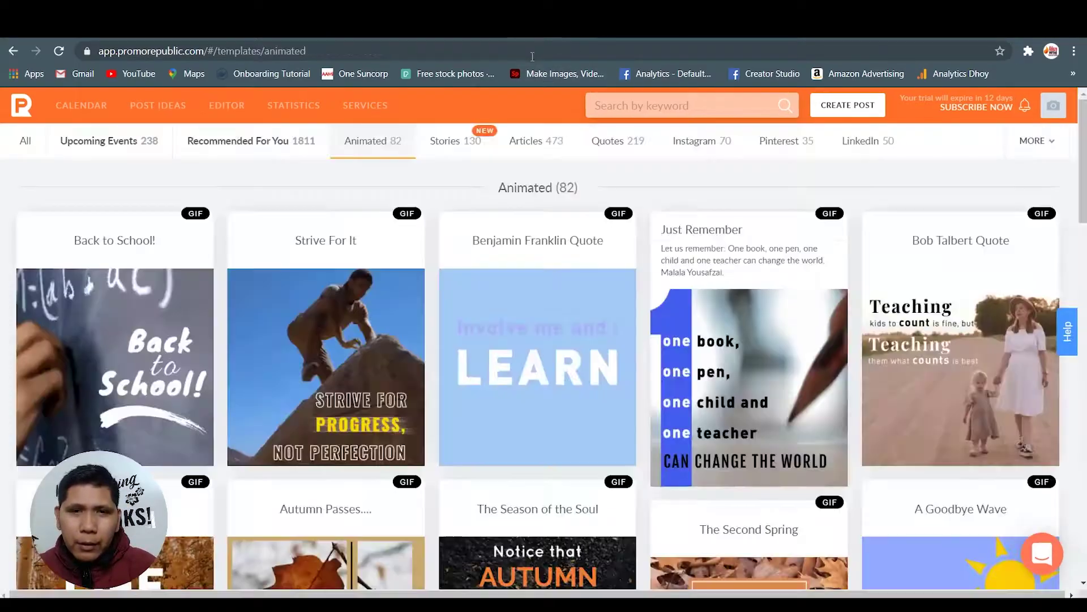
# Step: Browse the Stories templates
pyautogui.click(469, 146)
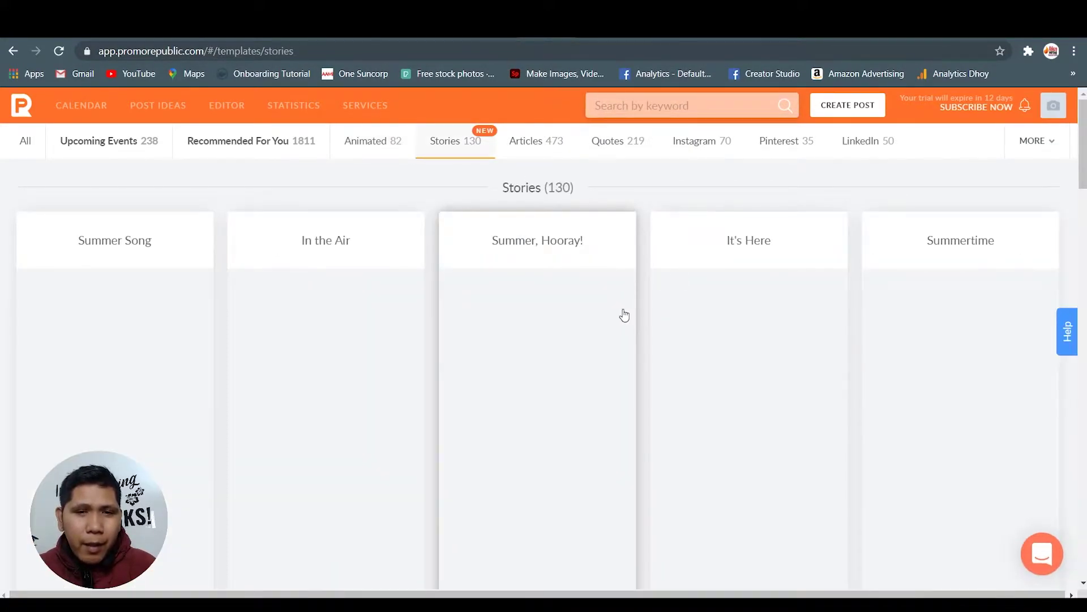
pyautogui.scroll(-10, 589, 339)
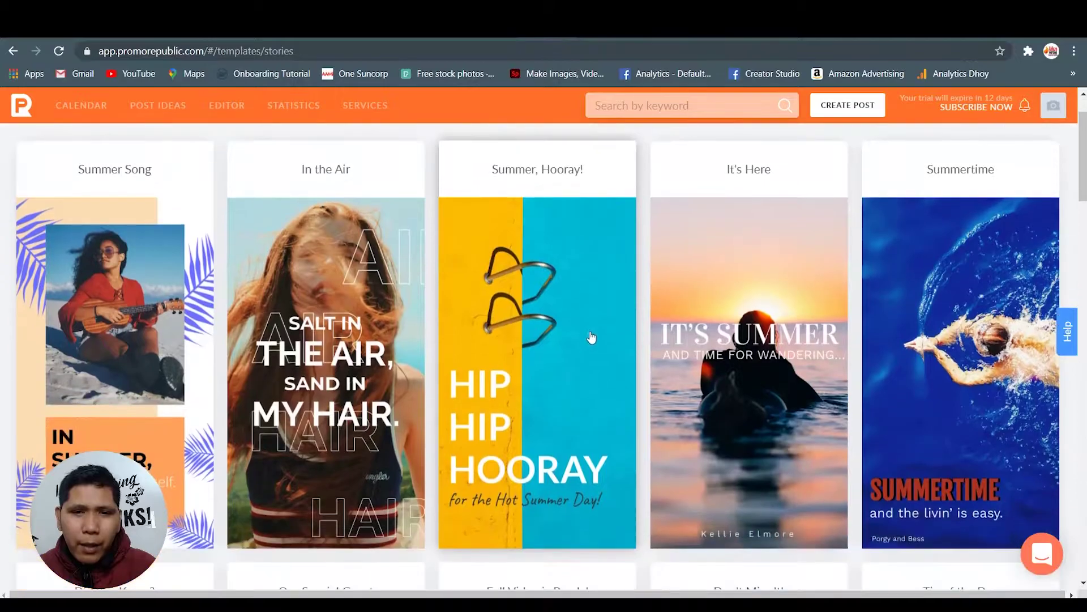
pyautogui.scroll(-6, 589, 339)
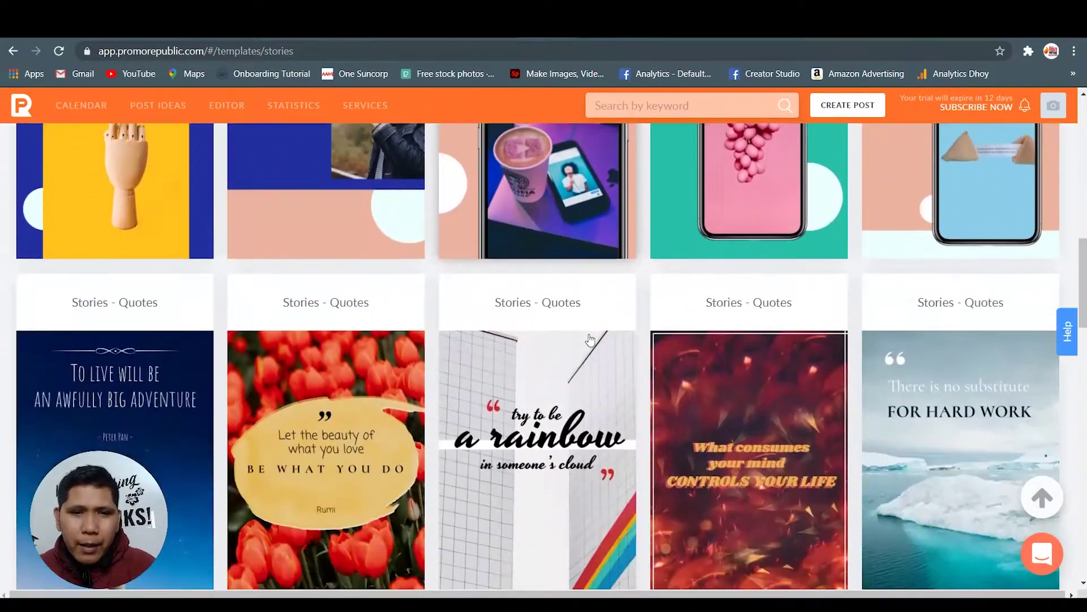
pyautogui.scroll(6, 590, 340)
pyautogui.scroll(10, 590, 339)
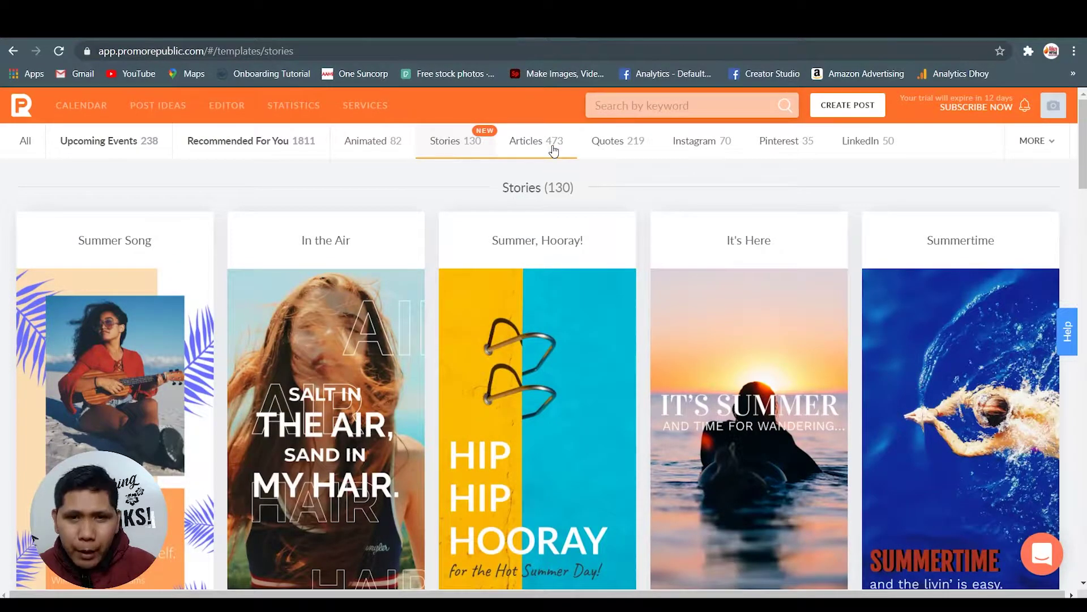
# Step: Browse the Quotes templates
pyautogui.click(602, 143)
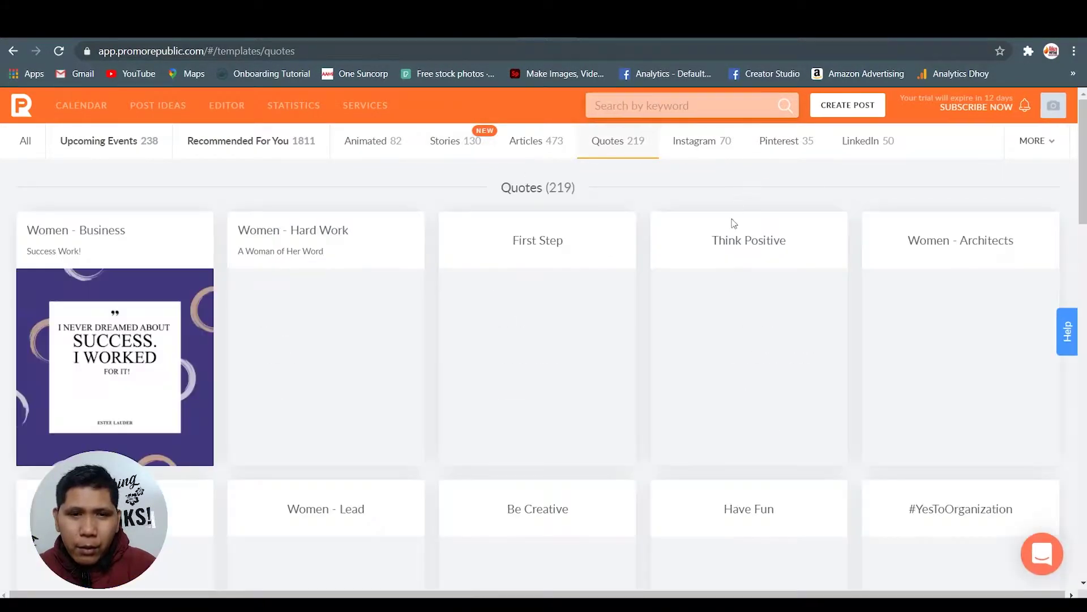
pyautogui.scroll(-2, 1082, 249)
pyautogui.moveTo(1082, 249); pyautogui.dragTo(1076, 404)
pyautogui.scroll(15, 907, 200)
# Step: Show the Instagram (70) templates and scroll through their hashtag captions
pyautogui.click(696, 146)
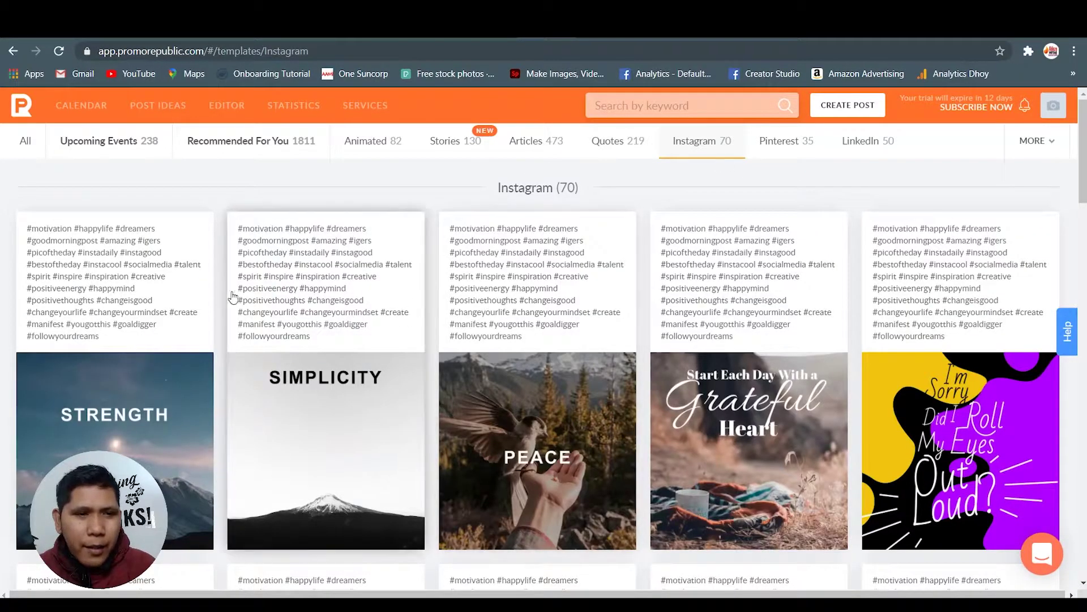
pyautogui.scroll(-2, 566, 369)
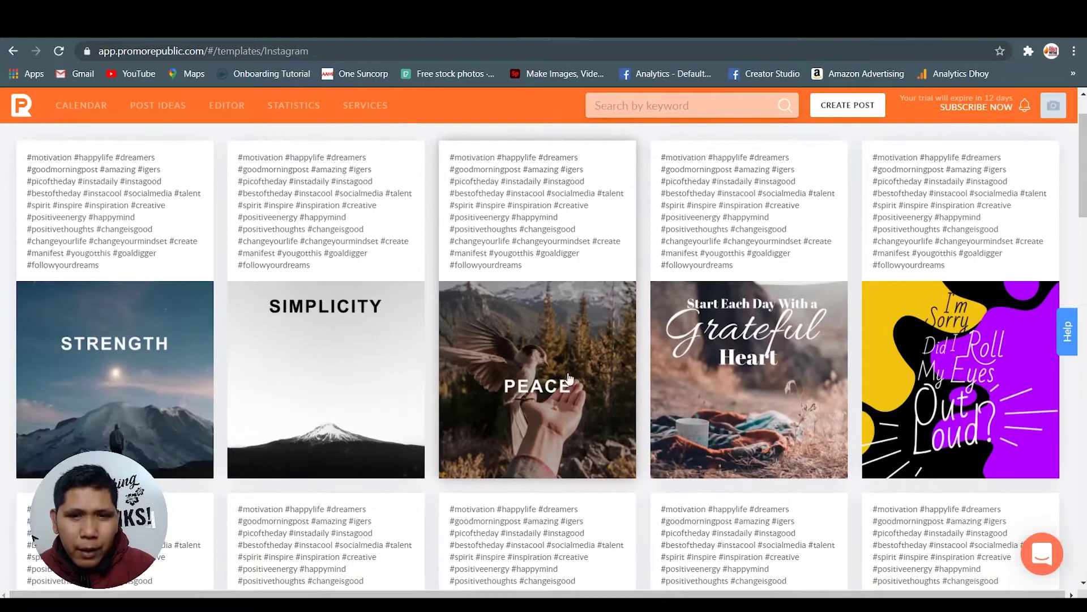
pyautogui.scroll(-2, 589, 356)
pyautogui.scroll(4, 546, 331)
pyautogui.scroll(-4, 545, 334)
pyautogui.scroll(-1, 545, 336)
pyautogui.scroll(4, 545, 336)
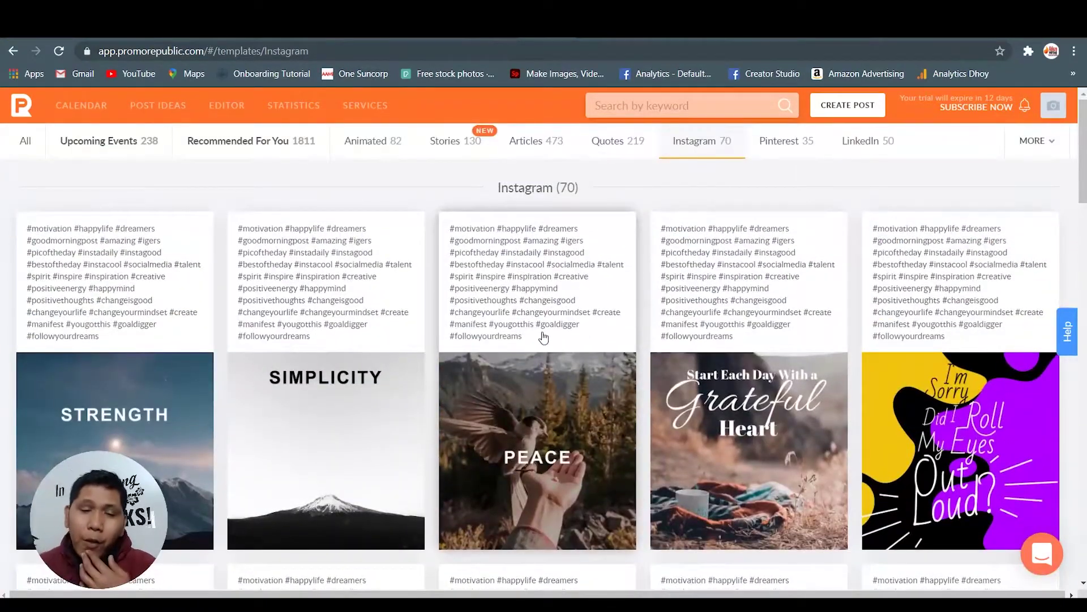
# Step: Browse the Pinterest templates, then the LinkedIn templates
pyautogui.click(763, 141)
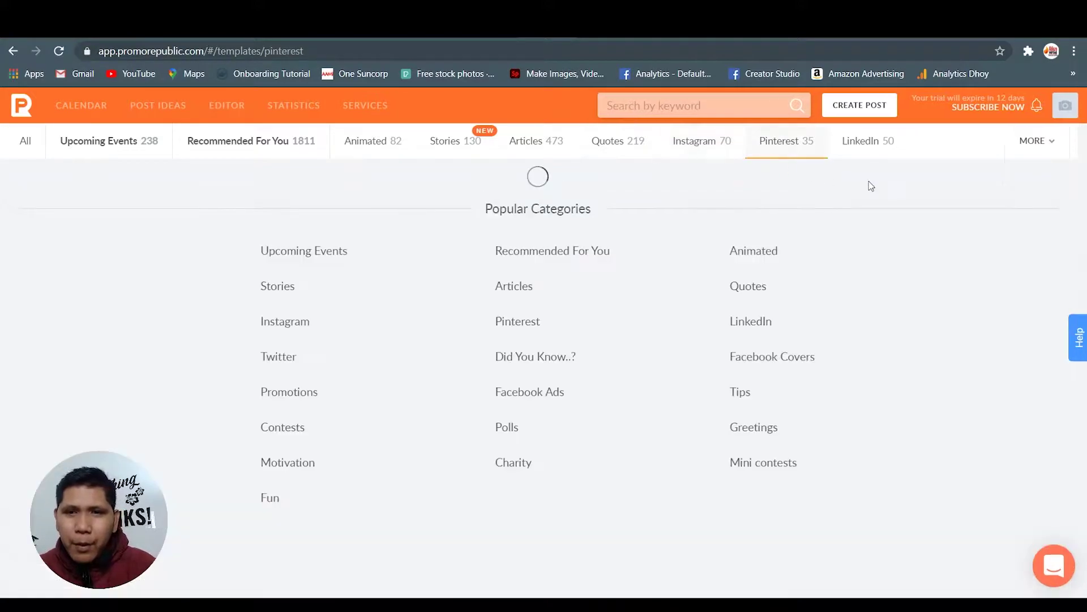
pyautogui.scroll(-10, 1083, 320)
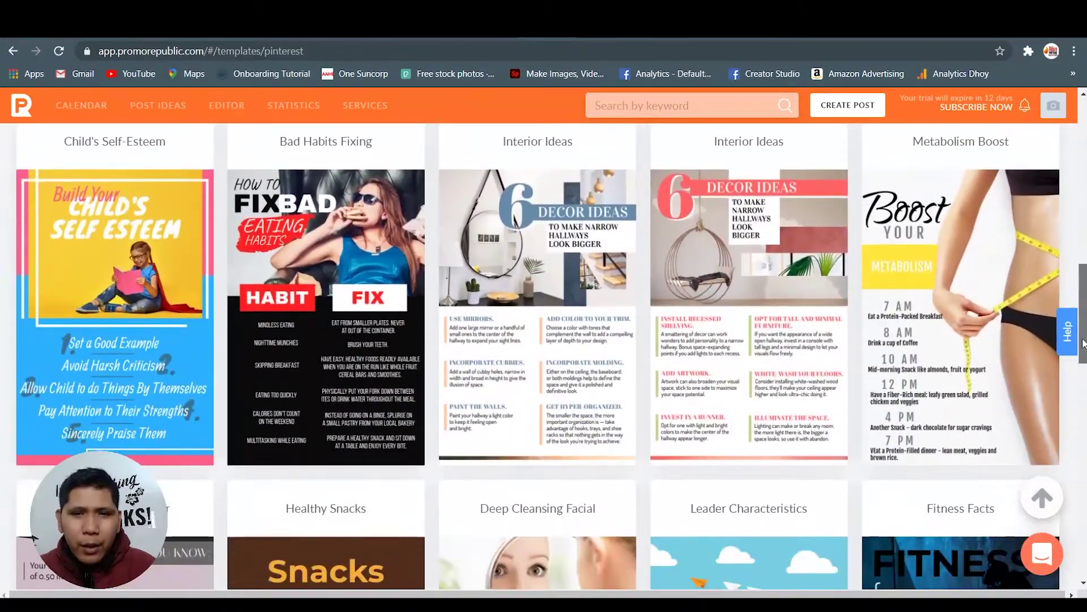
pyautogui.moveTo(1082, 320); pyautogui.dragTo(1080, 173)
pyautogui.click(870, 149)
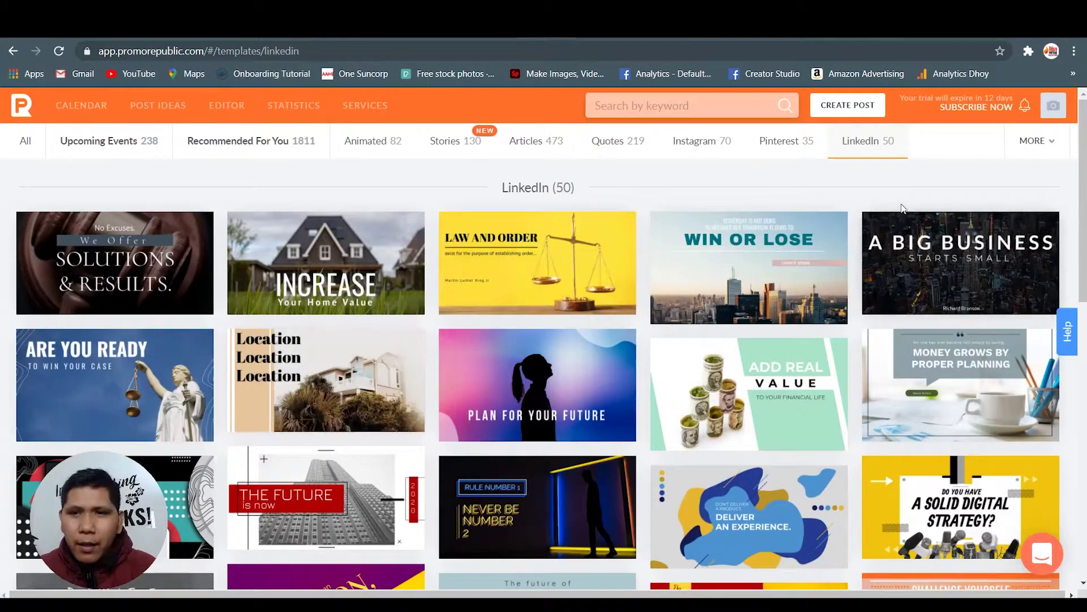
pyautogui.scroll(-20, 893, 209)
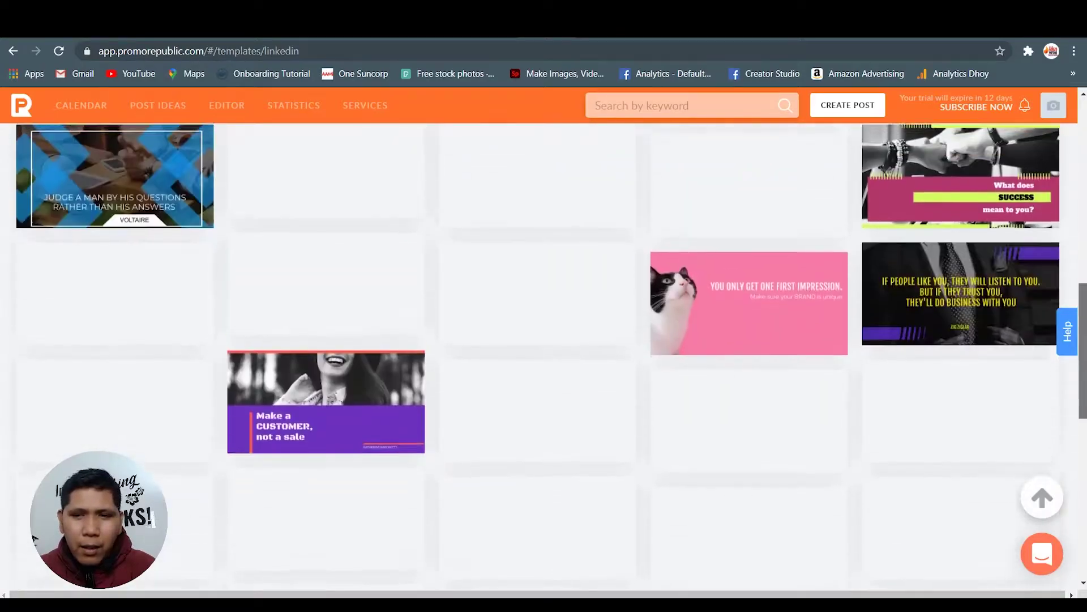
pyautogui.scroll(-3, 1084, 422)
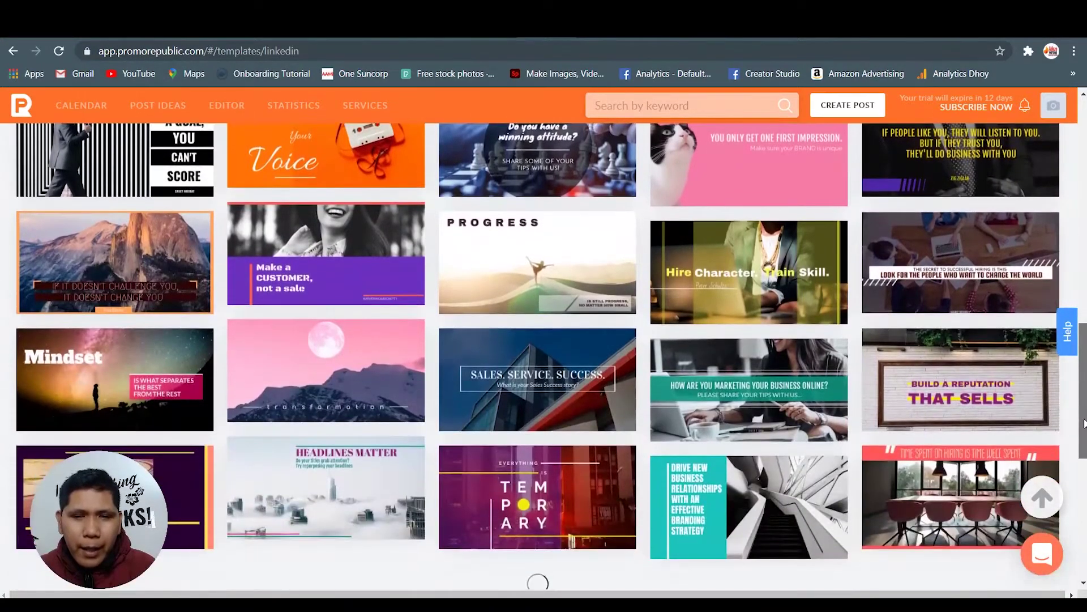
pyautogui.moveTo(1083, 422); pyautogui.dragTo(1083, 188)
# Step: Show the Facebook Covers (22) templates from the MORE list and scroll through them
pyautogui.click(1038, 143)
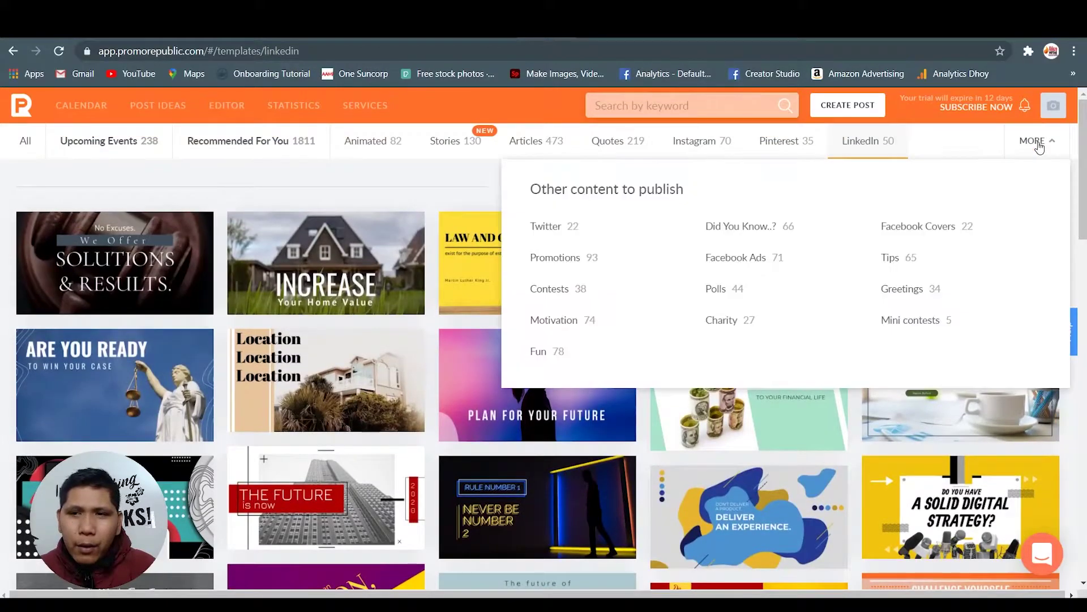
pyautogui.click(922, 235)
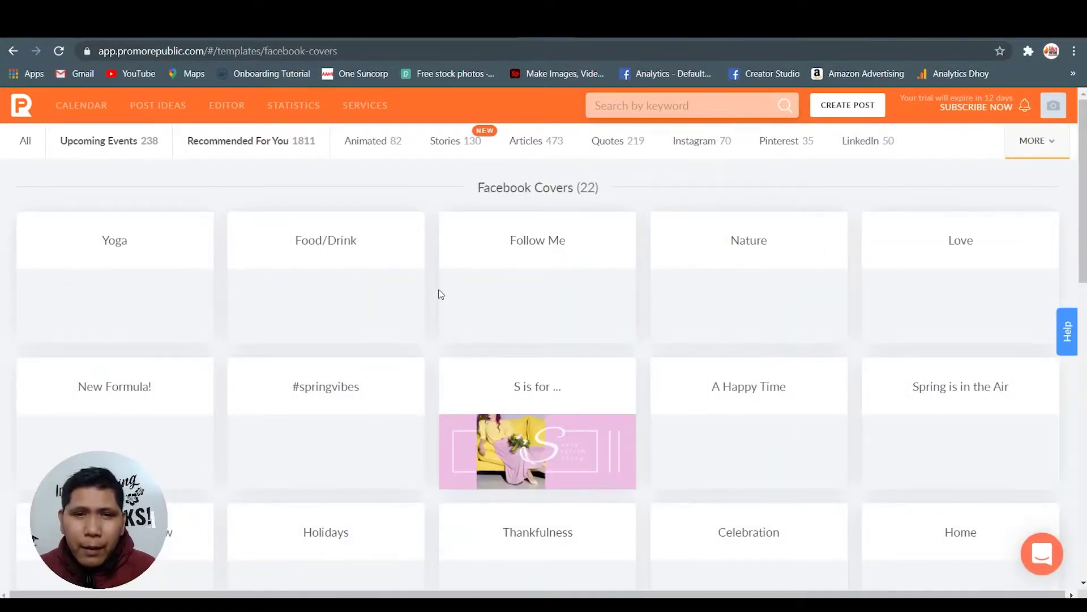
pyautogui.scroll(-2, 363, 351)
pyautogui.scroll(-2, 236, 316)
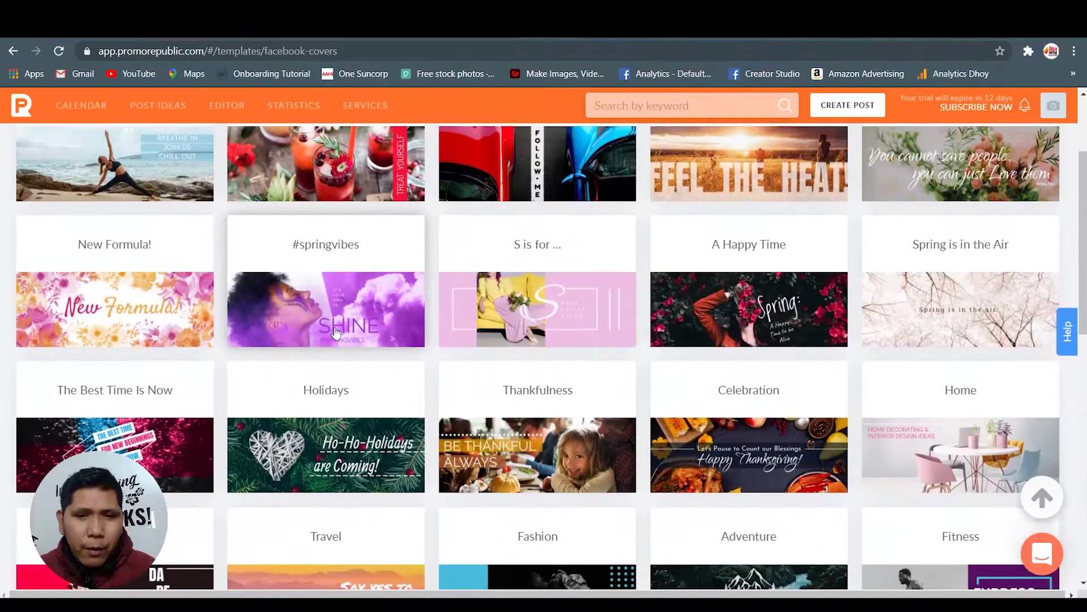
pyautogui.scroll(-5, 527, 381)
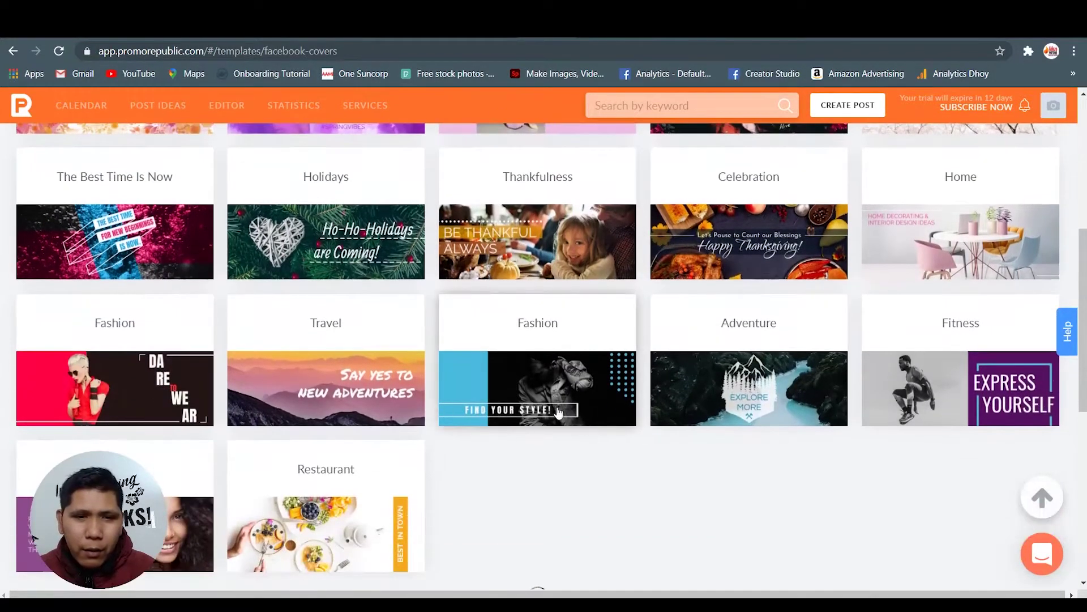
pyautogui.scroll(9, 750, 316)
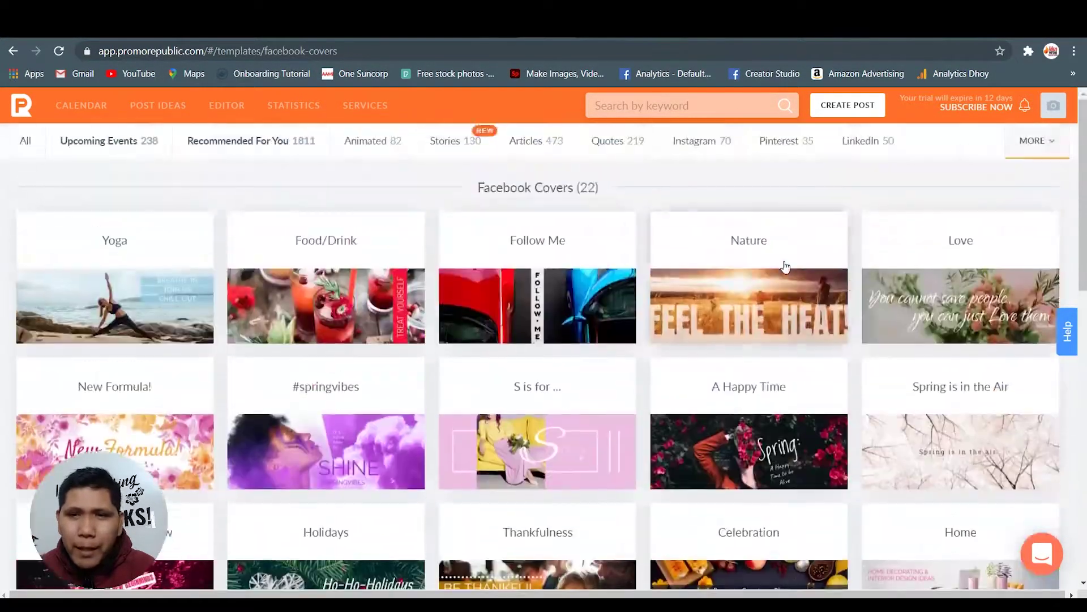
# Step: View the Polls templates, then open Facebook Ads (71) and scroll to Start Now and Right Now!
pyautogui.click(1046, 150)
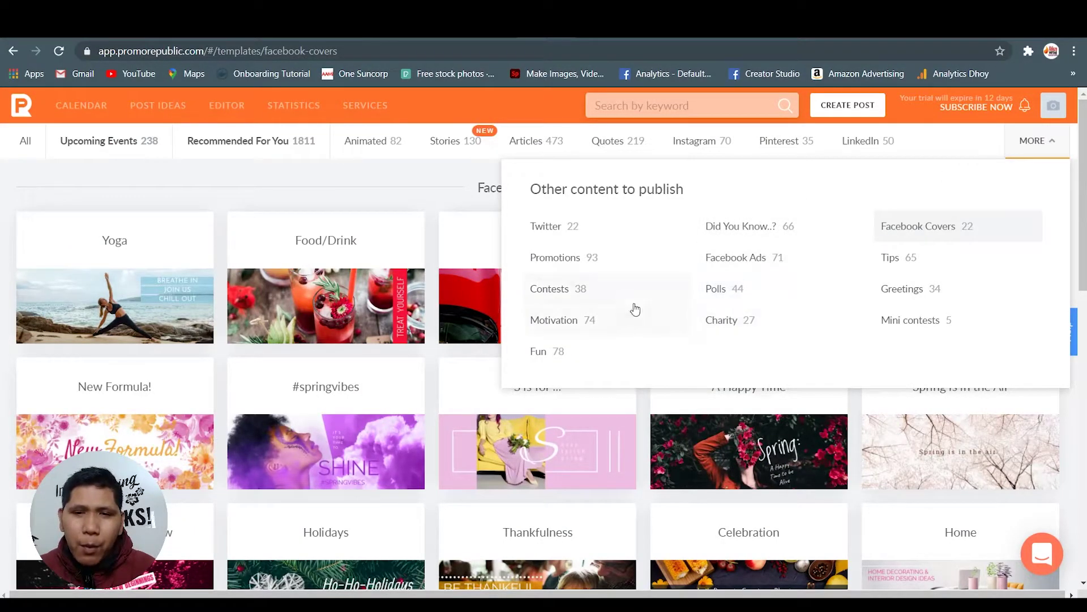
pyautogui.click(718, 289)
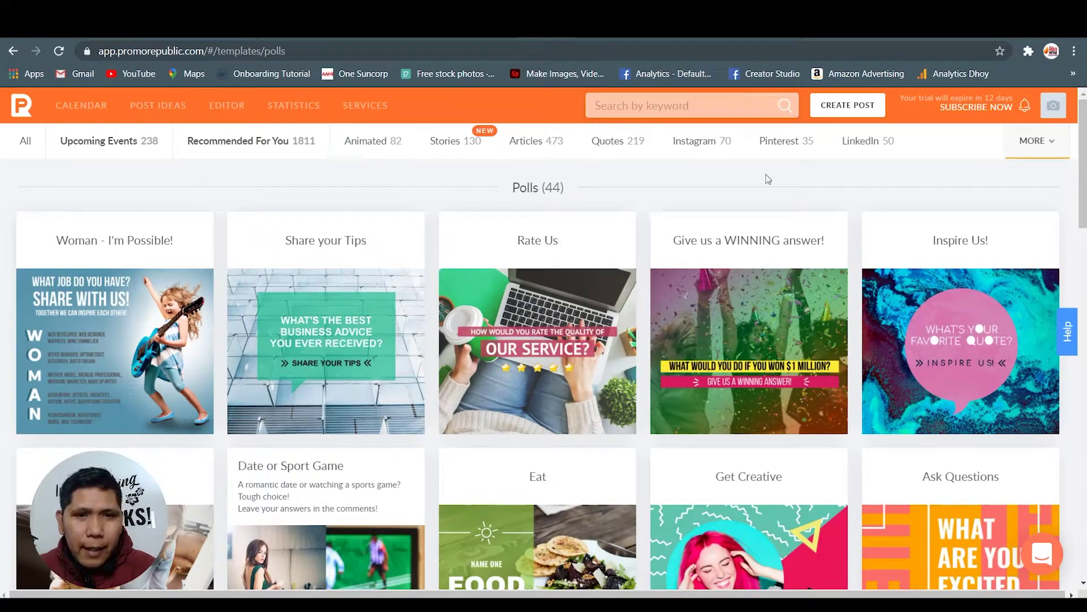
pyautogui.click(1026, 141)
pyautogui.click(528, 389)
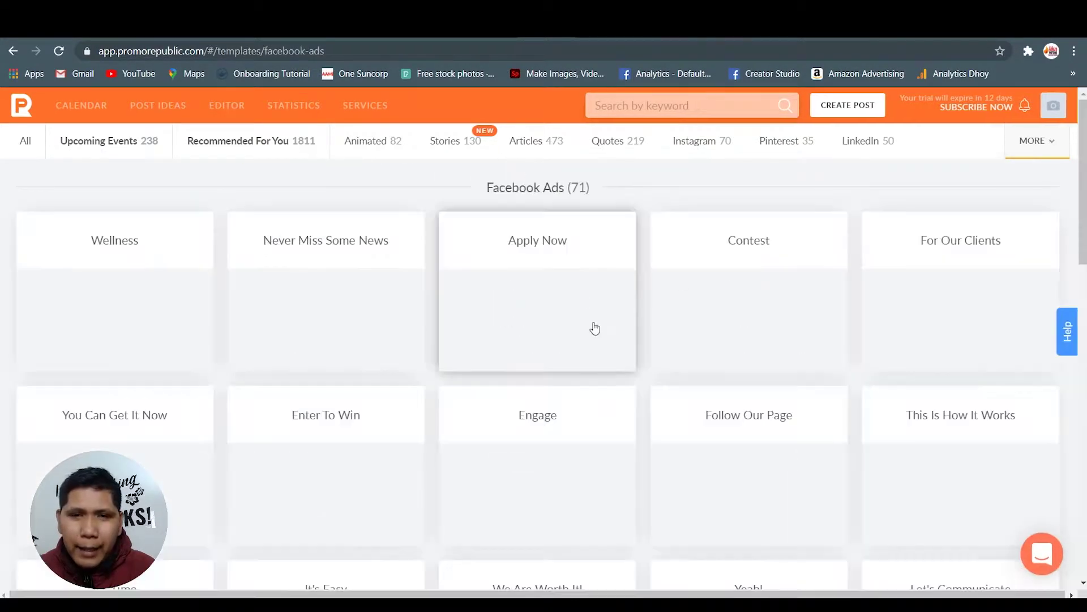
pyautogui.scroll(-15, 623, 374)
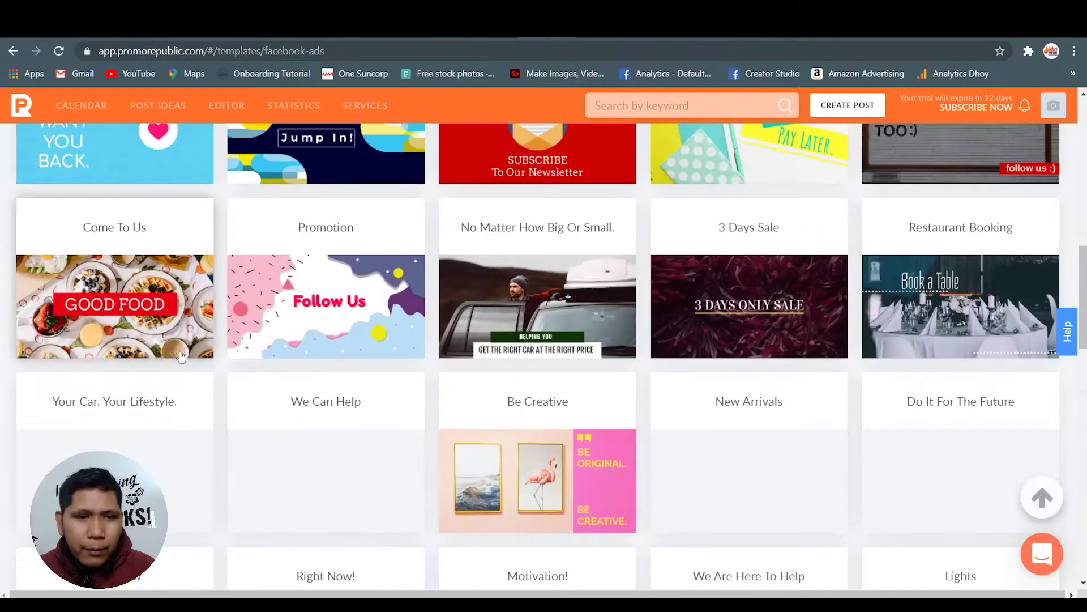
pyautogui.scroll(-1, 677, 370)
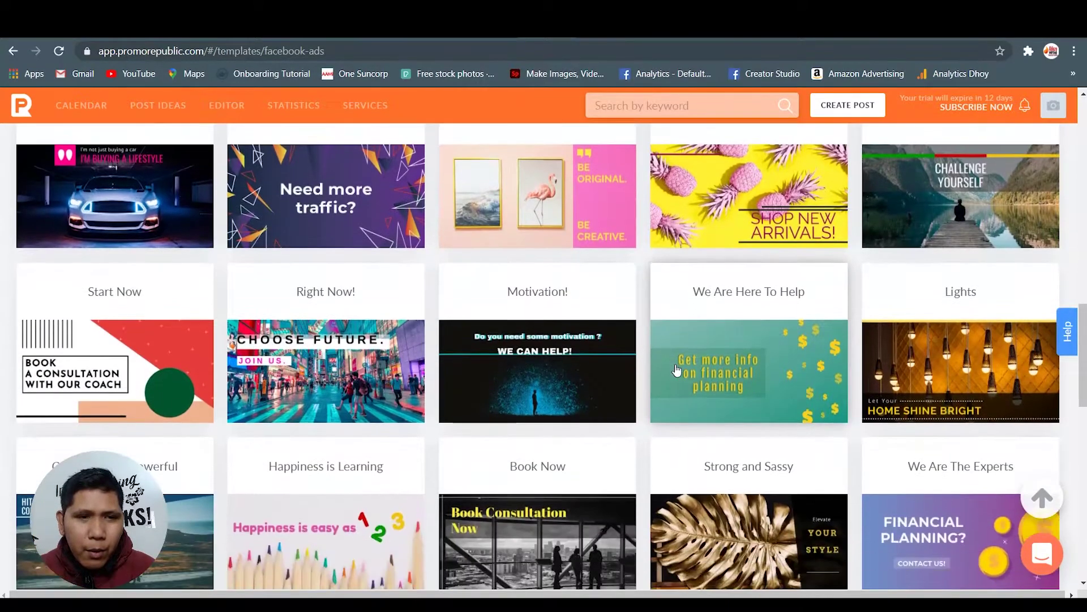
pyautogui.scroll(-2, 676, 369)
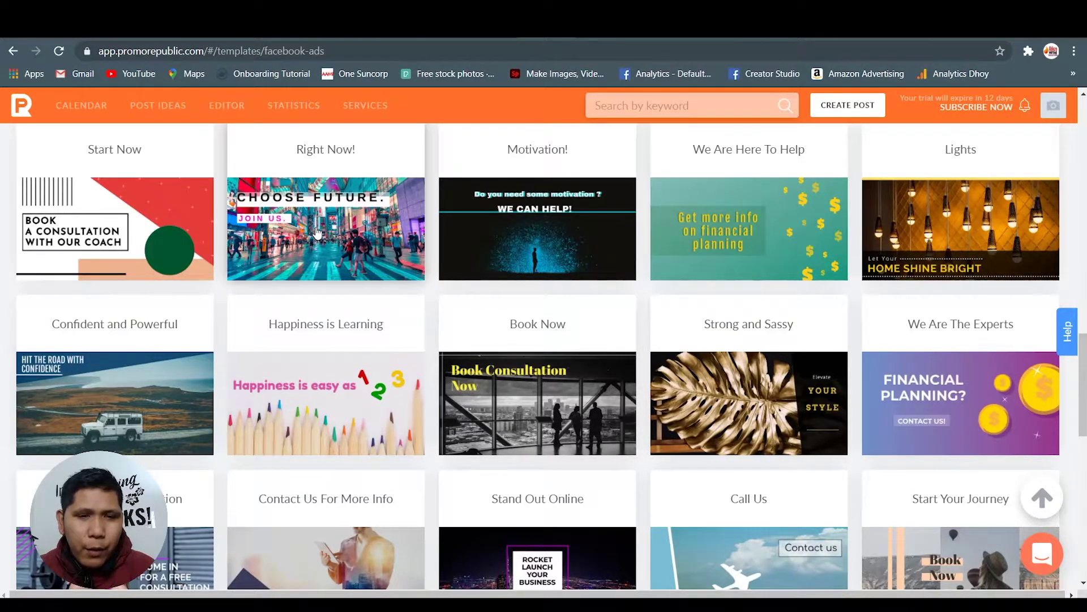
# Step: Start a post from the Right Now! template and open its 1200 × 628 image in the editor
pyautogui.click(318, 266)
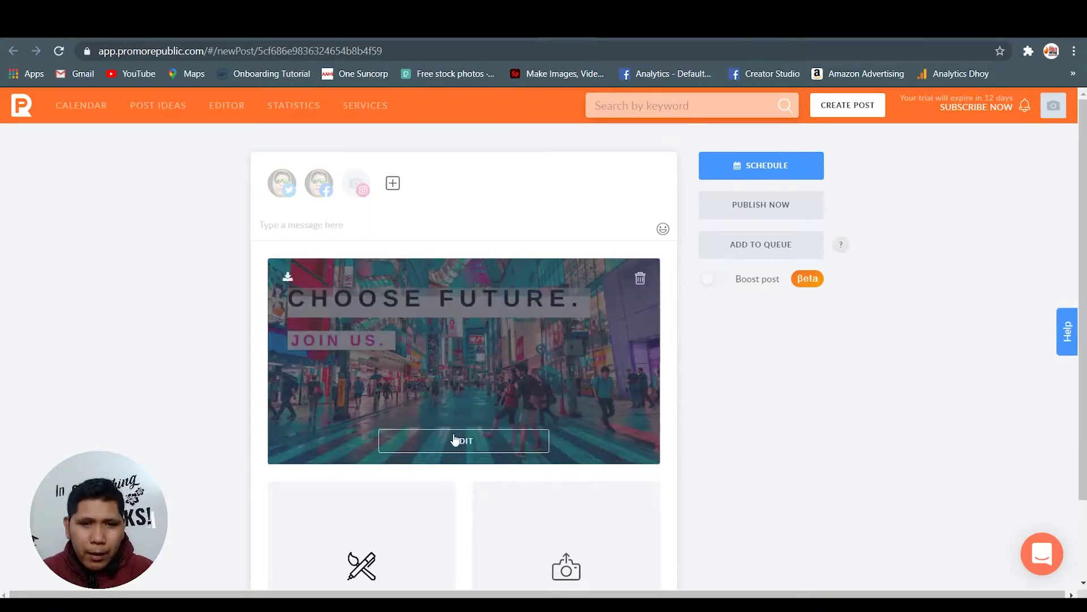
pyautogui.click(455, 444)
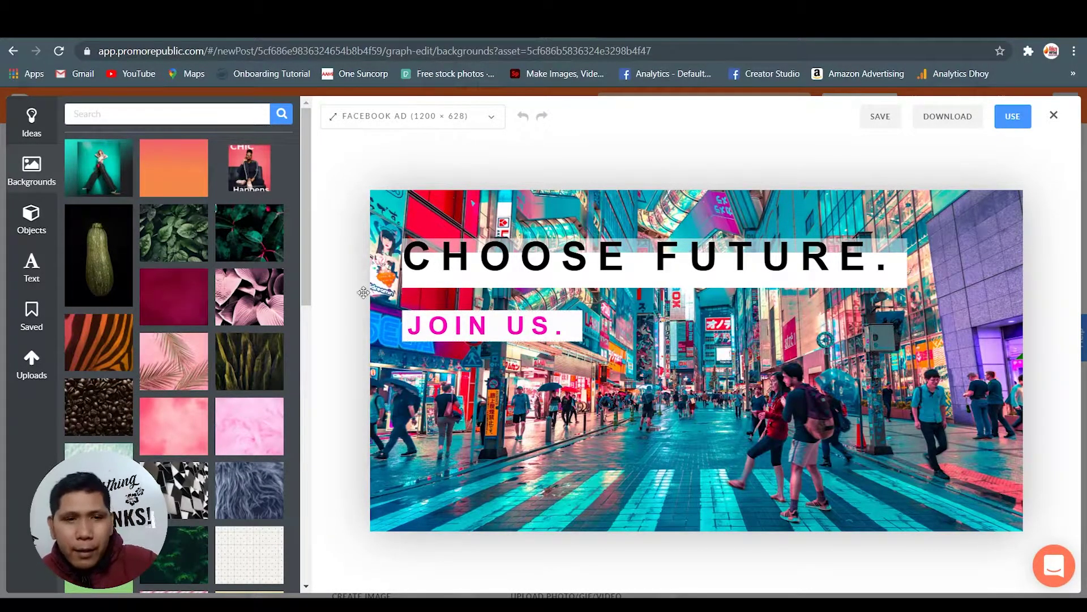
# Step: Add a laughing emoji from Objects > Emoji, shrink it and place it just below JOIN US
pyautogui.click(731, 309)
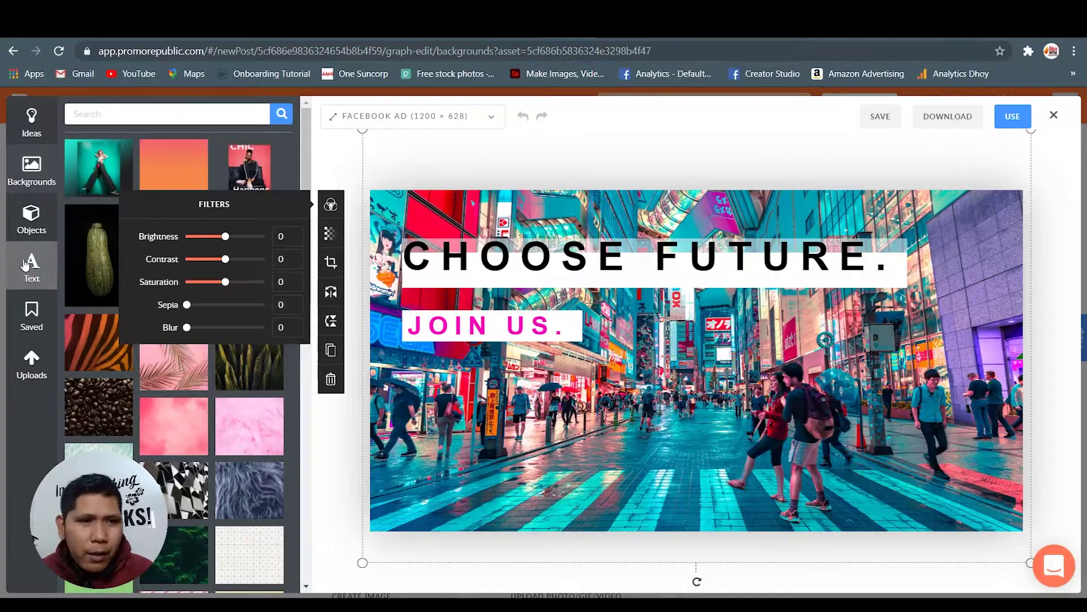
pyautogui.click(31, 220)
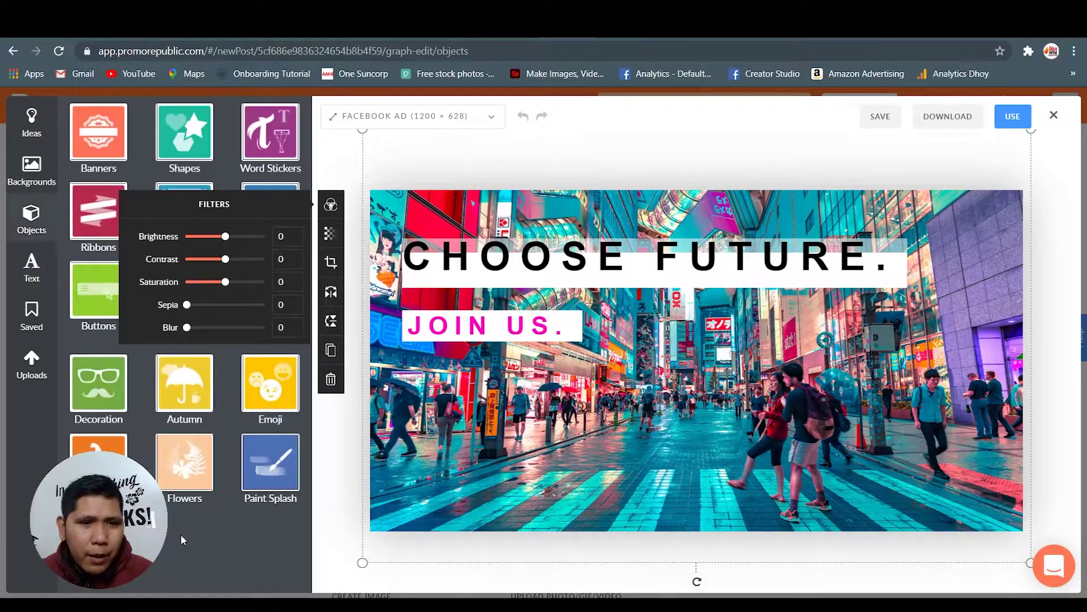
pyautogui.click(325, 166)
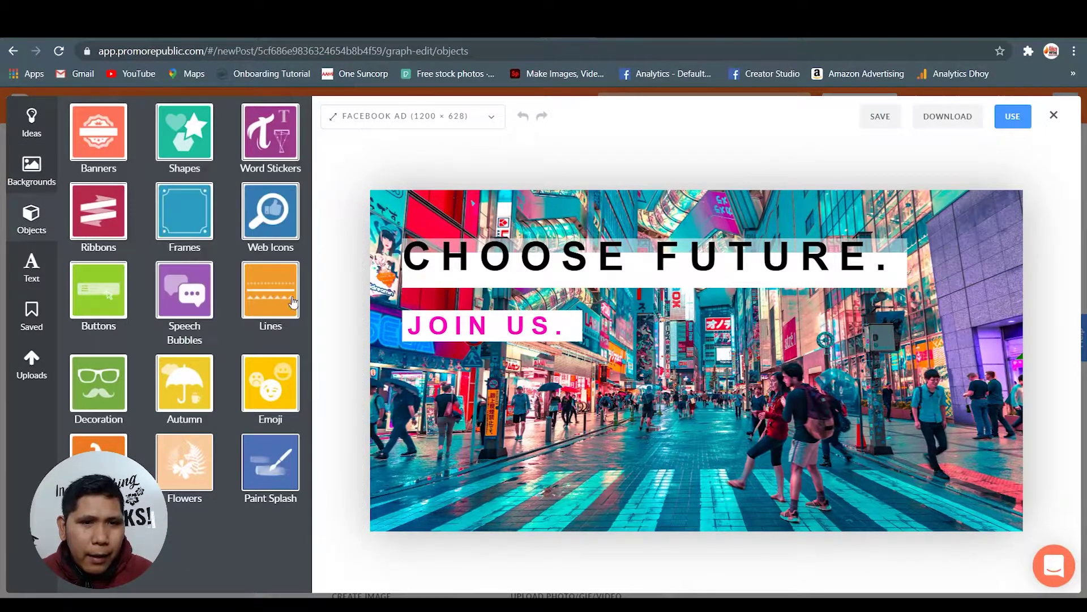
pyautogui.click(264, 385)
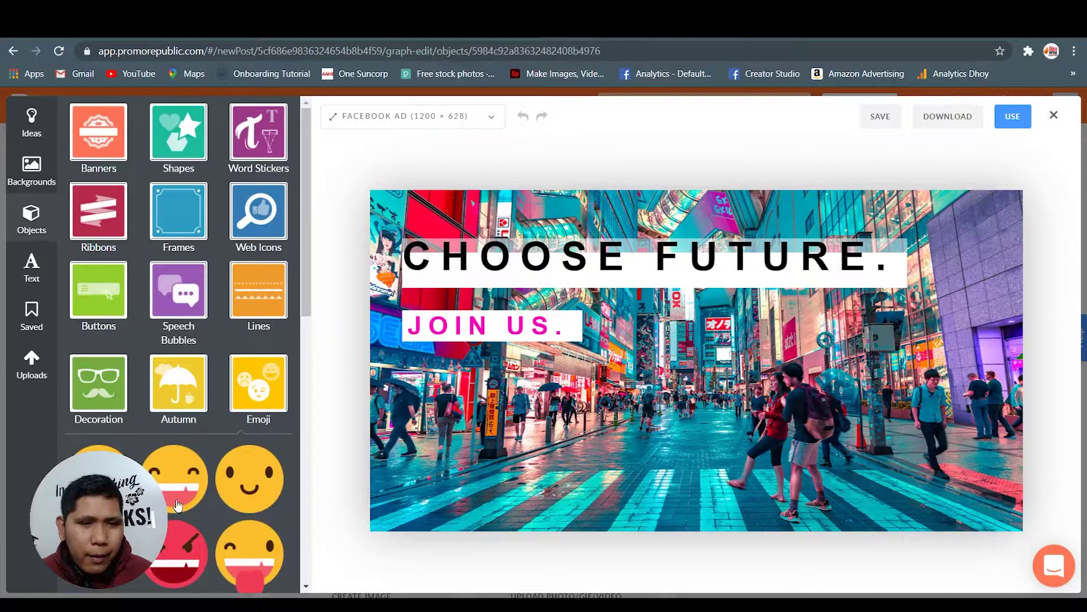
pyautogui.moveTo(198, 482); pyautogui.dragTo(598, 443)
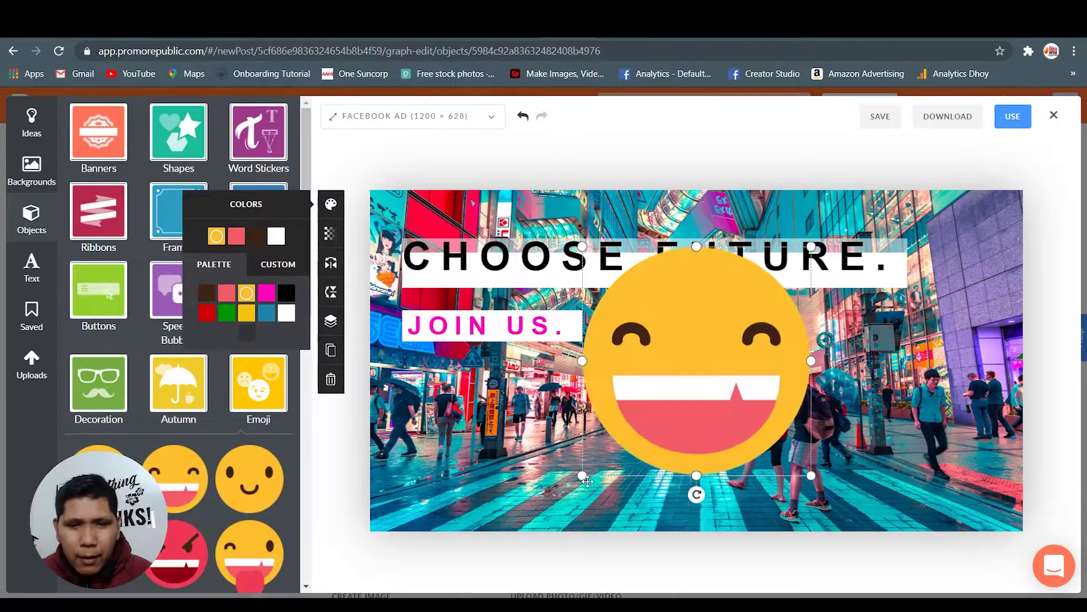
pyautogui.moveTo(710, 380); pyautogui.dragTo(565, 411)
pyautogui.moveTo(654, 315); pyautogui.dragTo(500, 458)
pyautogui.moveTo(457, 497); pyautogui.dragTo(457, 443)
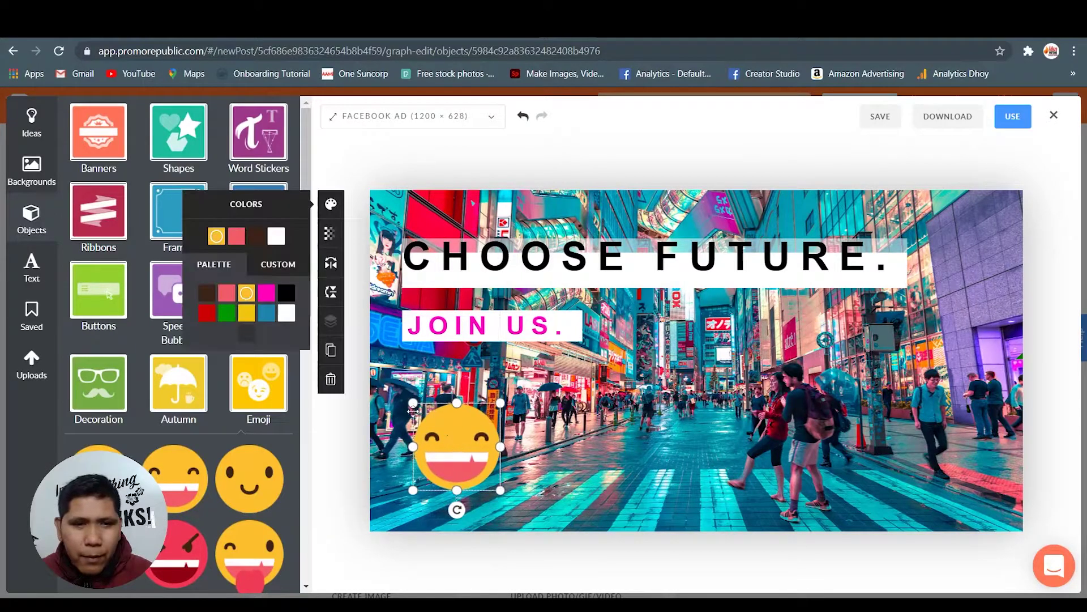
# Step: Duplicate the emoji, set the copy beside the original and make it larger
pyautogui.click(331, 351)
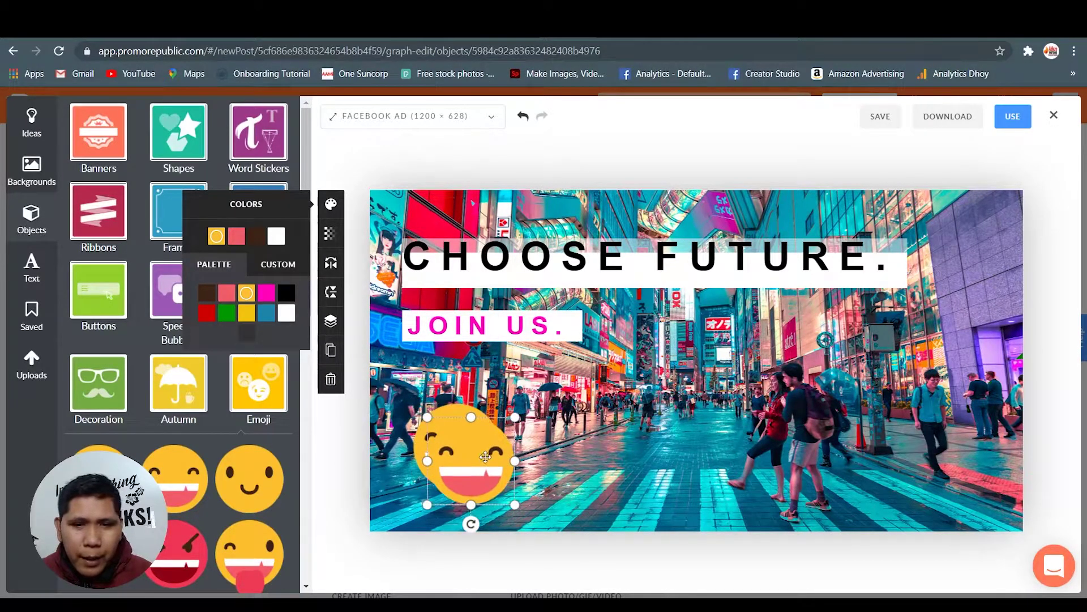
pyautogui.moveTo(485, 457); pyautogui.dragTo(566, 446)
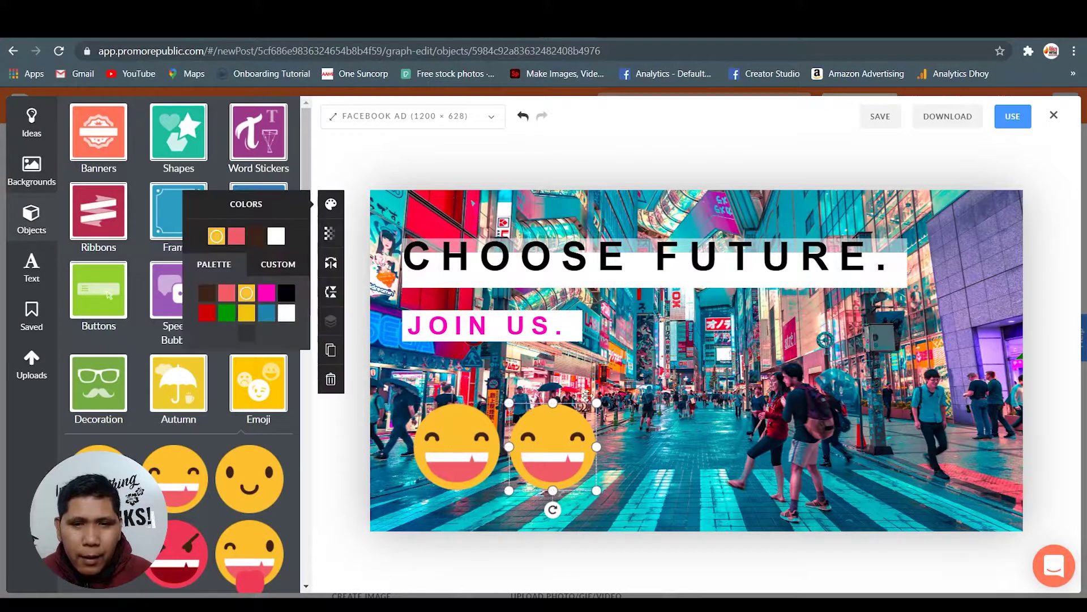
pyautogui.moveTo(596, 402); pyautogui.dragTo(620, 393)
# Step: Inspect the CHOOSE FUTURE. and JOIN US. texts, then open the FACEBOOK AD 1200 × 628 size chooser
pyautogui.click(679, 249)
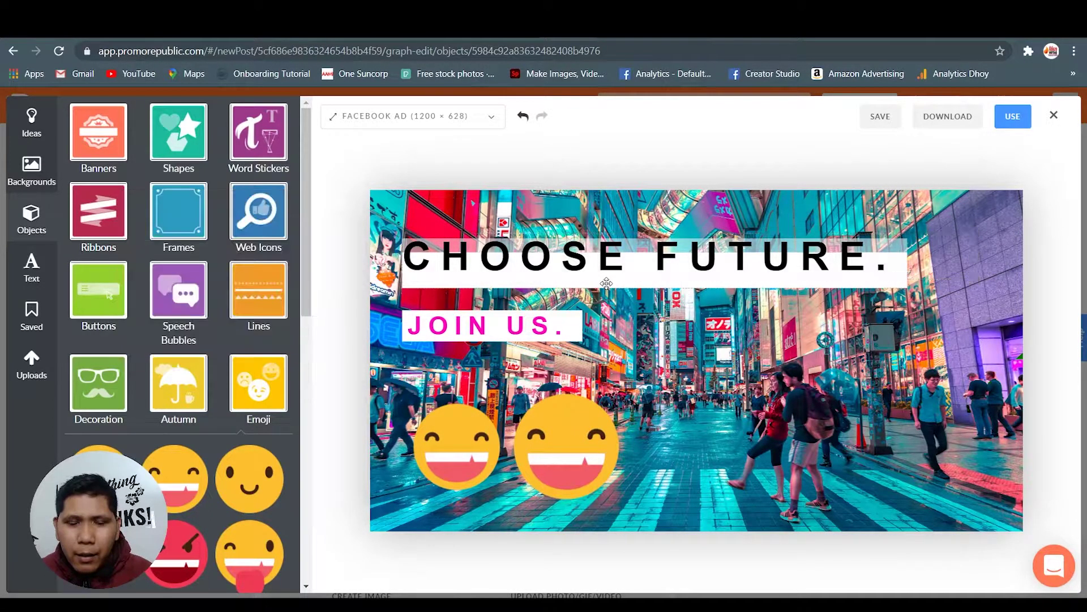
pyautogui.click(595, 258)
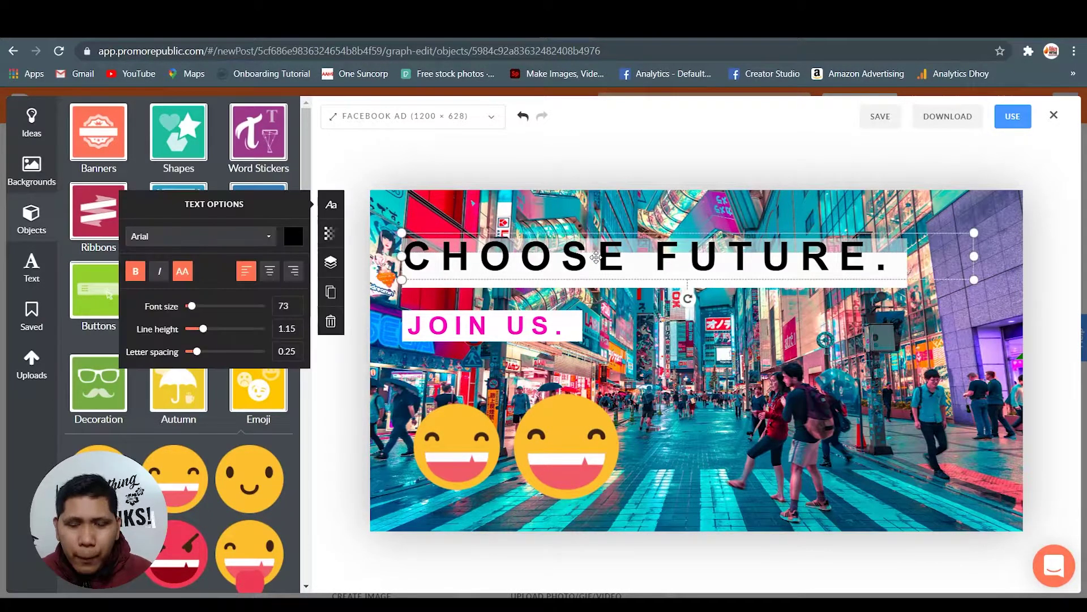
pyautogui.click(530, 328)
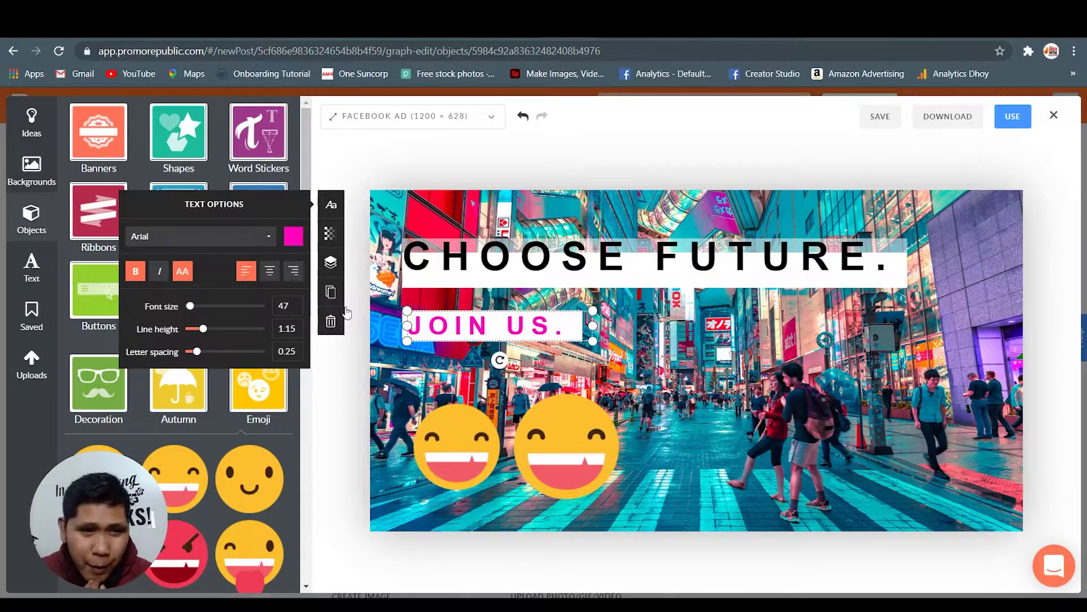
pyautogui.click(330, 408)
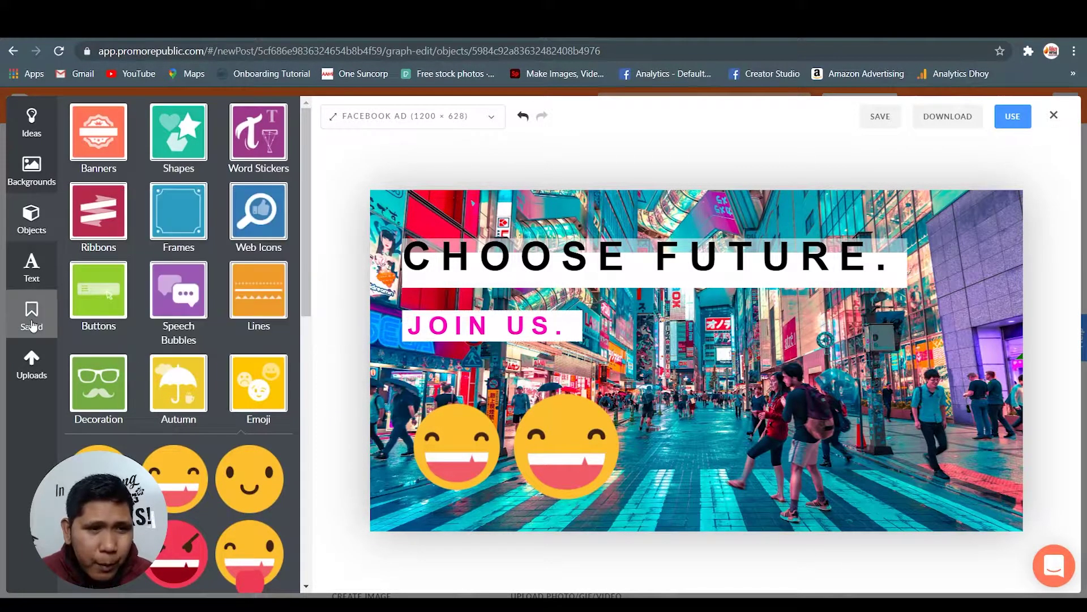
pyautogui.click(48, 272)
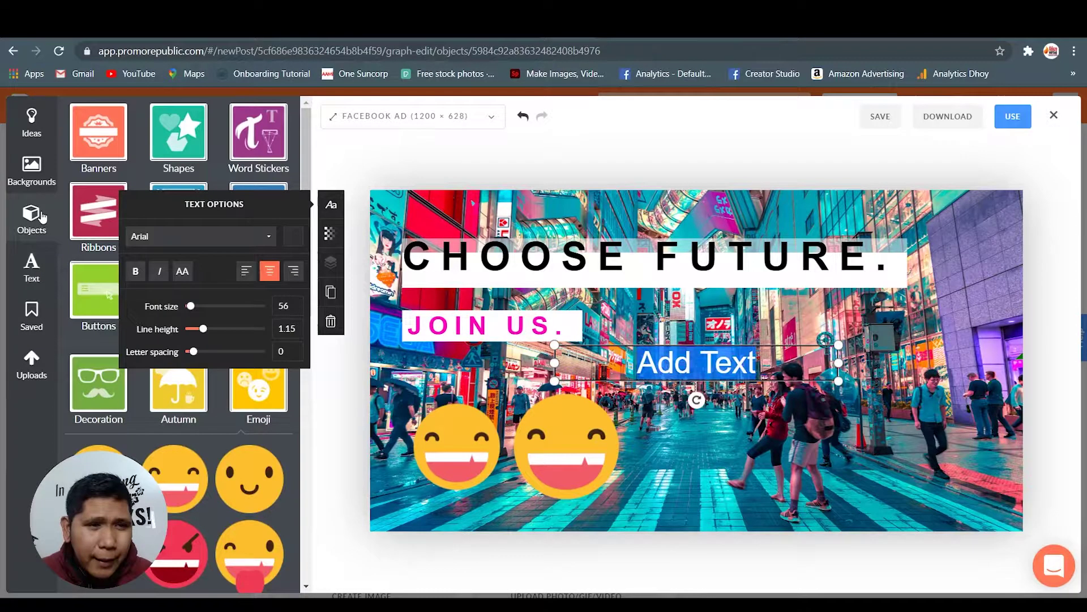
pyautogui.click(31, 167)
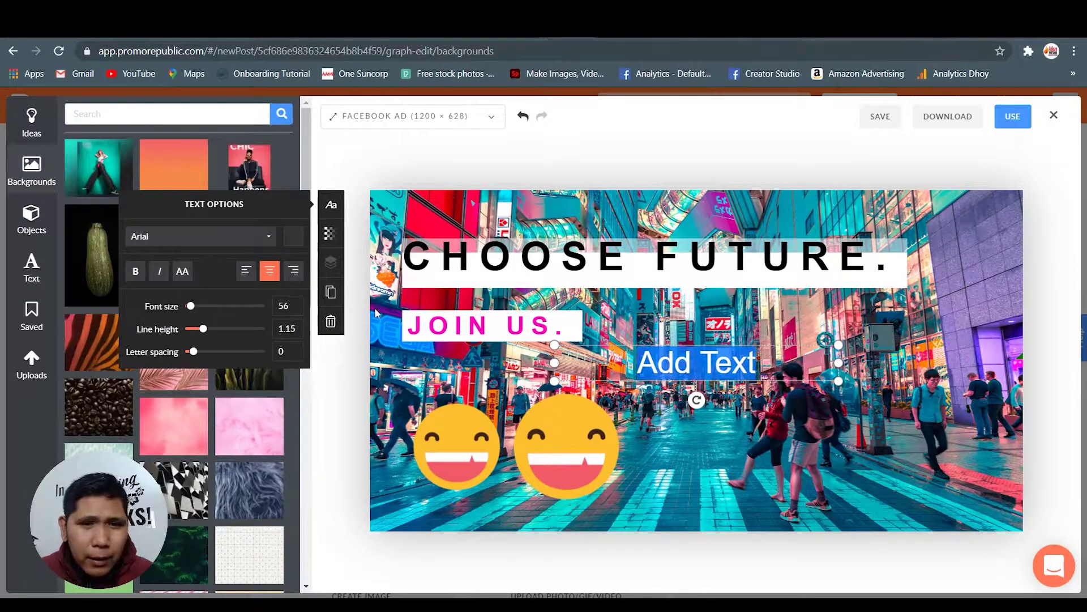
pyautogui.click(592, 265)
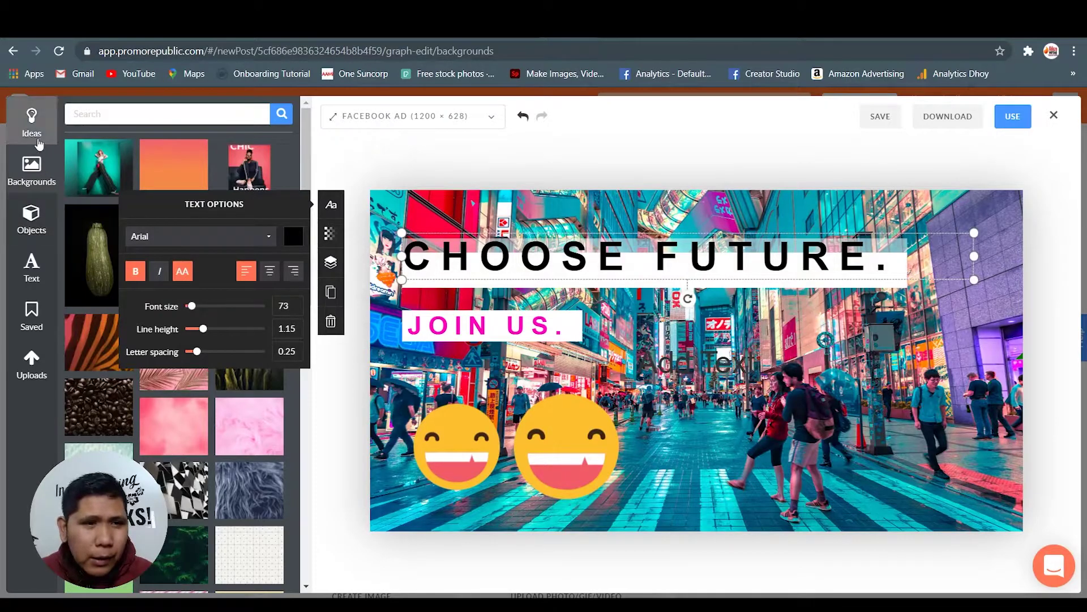
pyautogui.click(688, 171)
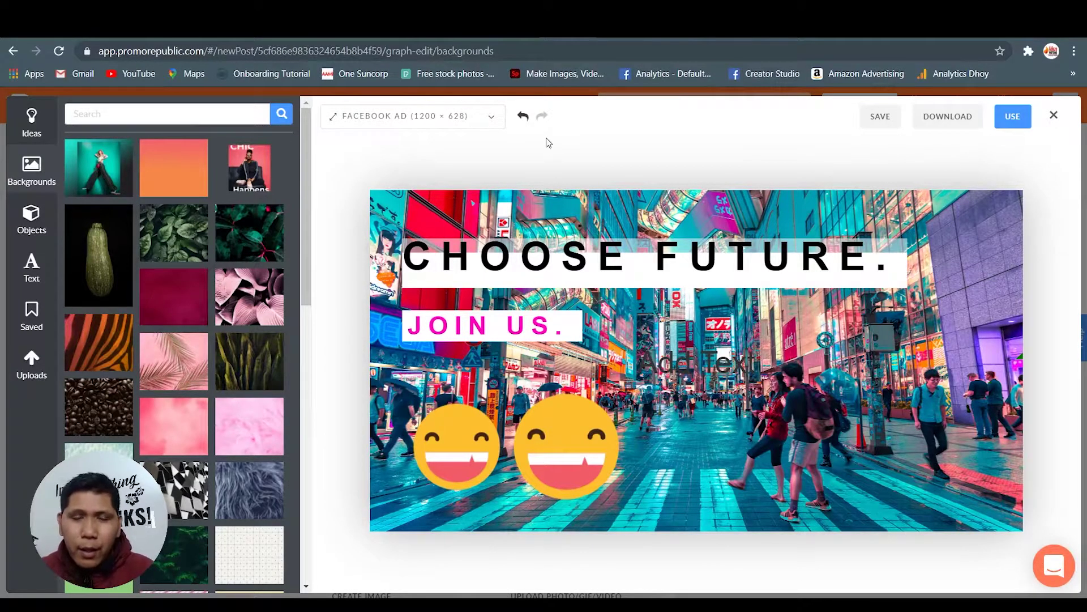
pyautogui.click(473, 125)
# Step: Browse the size templates and apply a custom 1200 × 1200 canvas size
pyautogui.moveTo(1031, 280); pyautogui.dragTo(1030, 347)
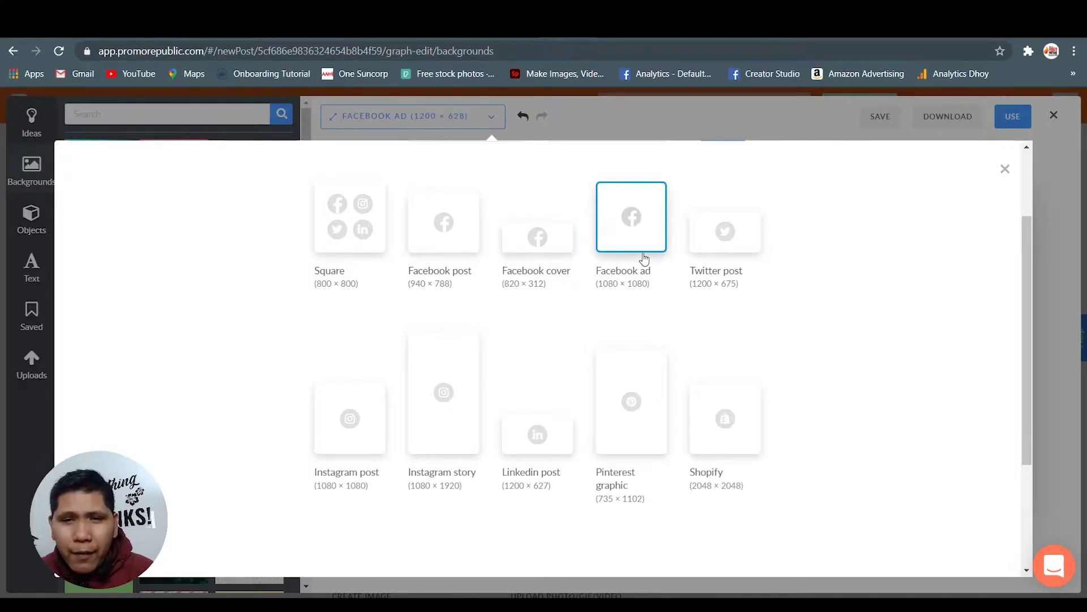
pyautogui.scroll(-3, 716, 244)
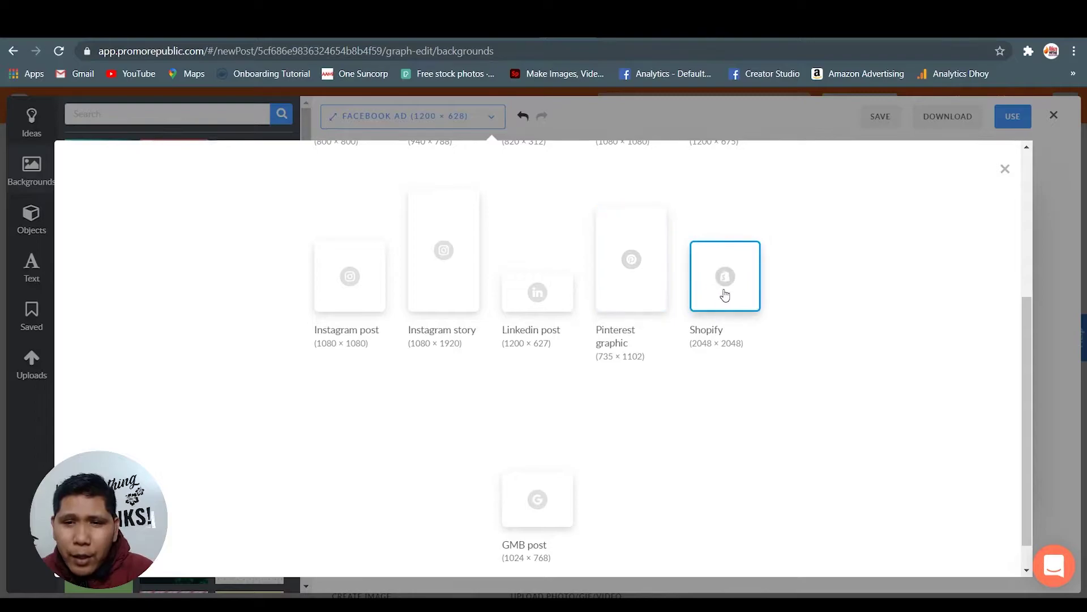
pyautogui.scroll(-1, 716, 306)
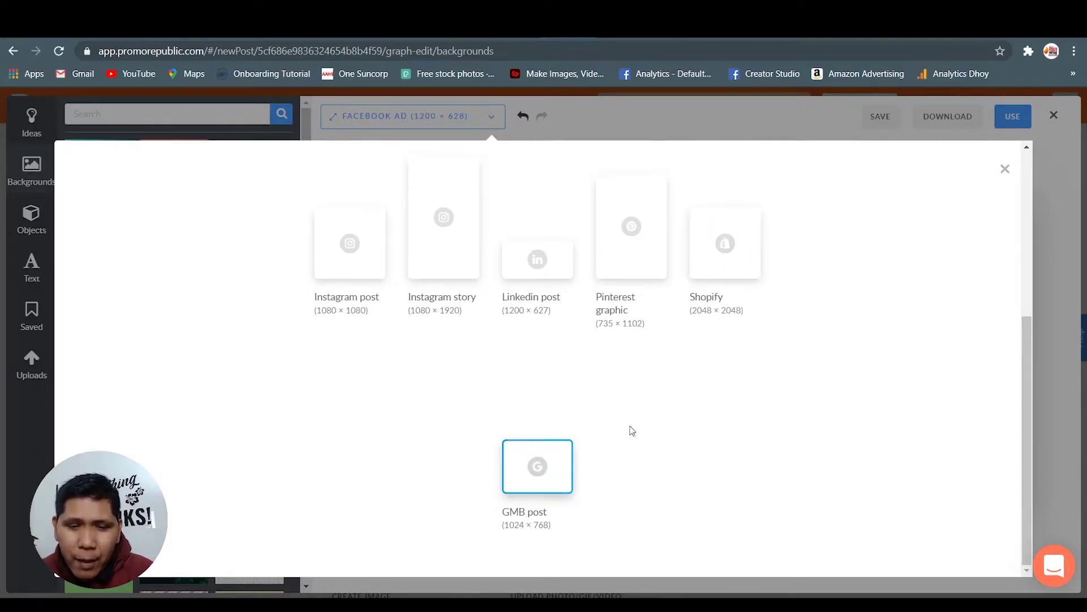
pyautogui.scroll(5, 859, 267)
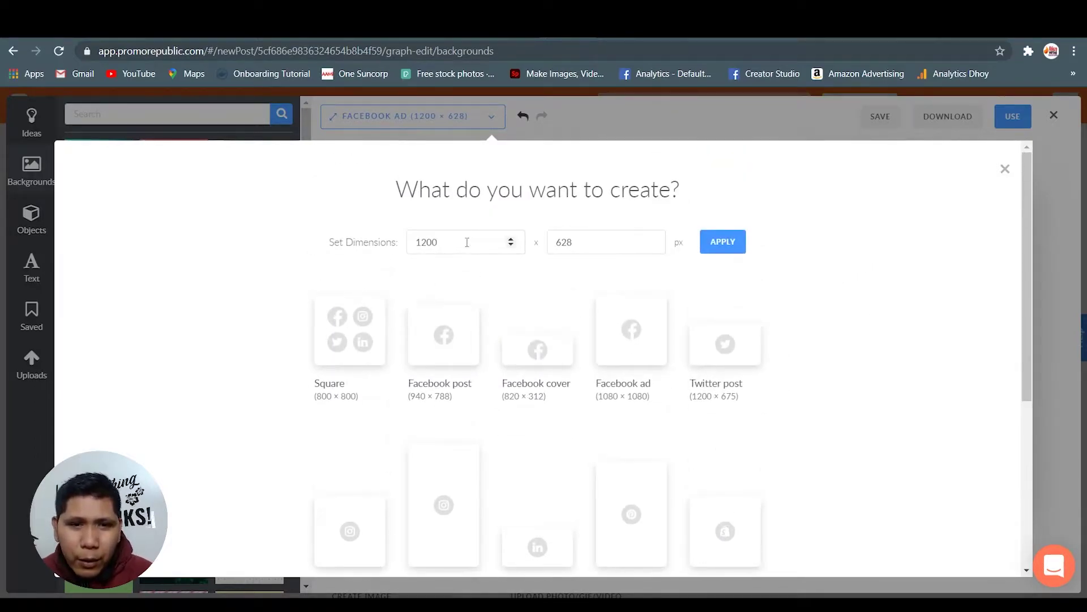
pyautogui.click(419, 243)
pyautogui.click(588, 242)
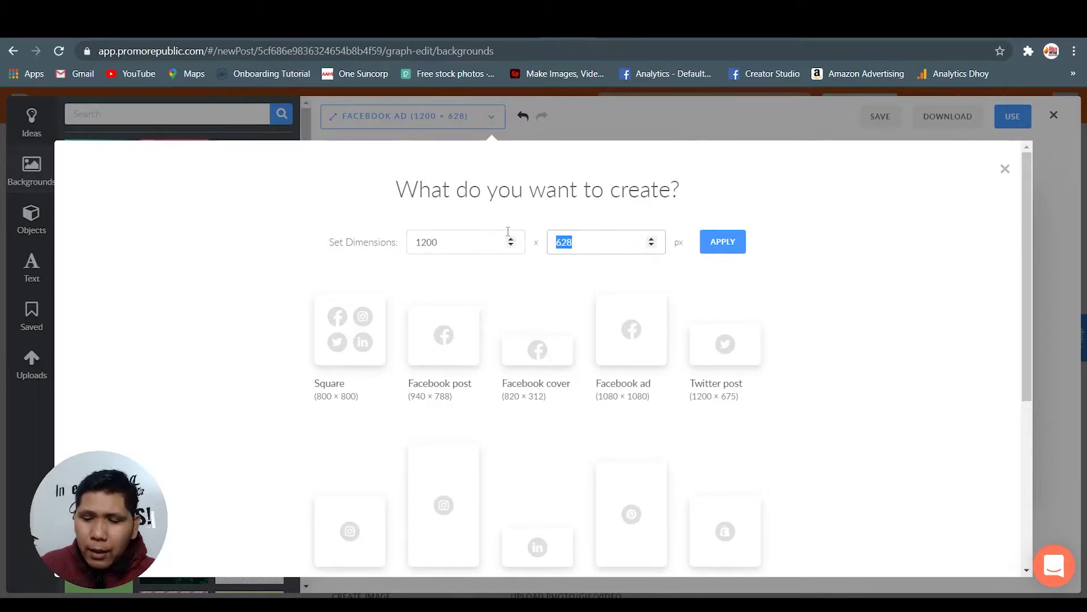
pyautogui.write('1200')
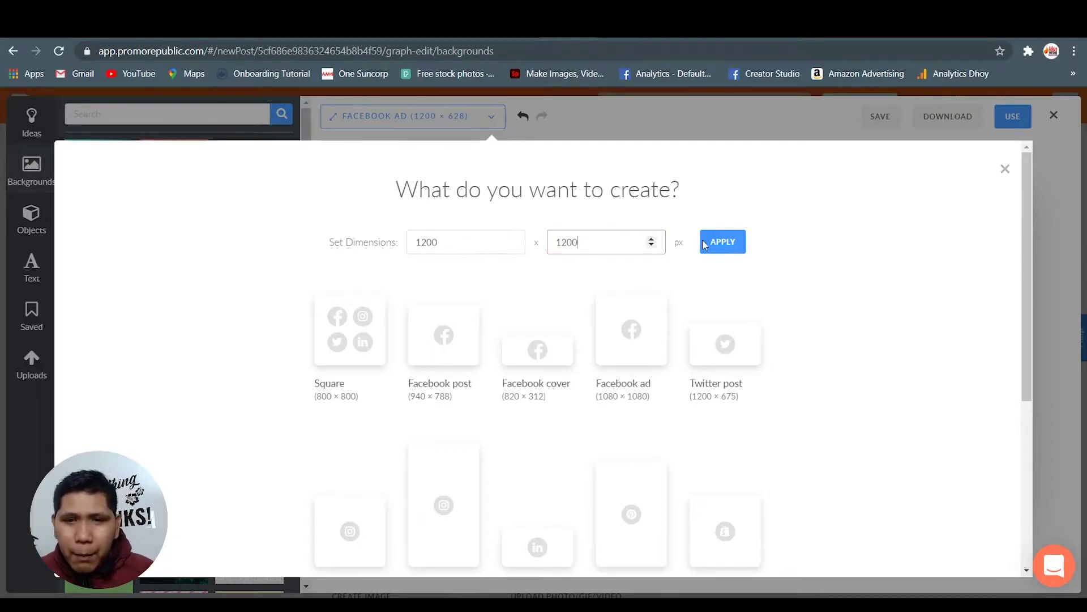
pyautogui.click(732, 245)
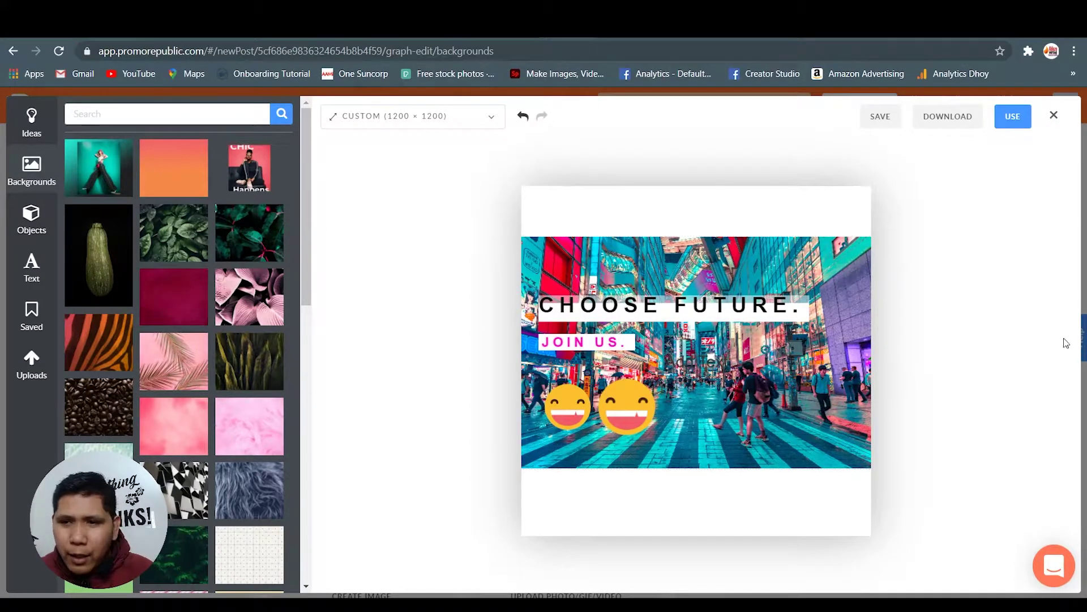
# Step: Try the Facebook post, Facebook ad and Square sizes, settling on Facebook post 940 × 788
pyautogui.scroll(-1, 305, 301)
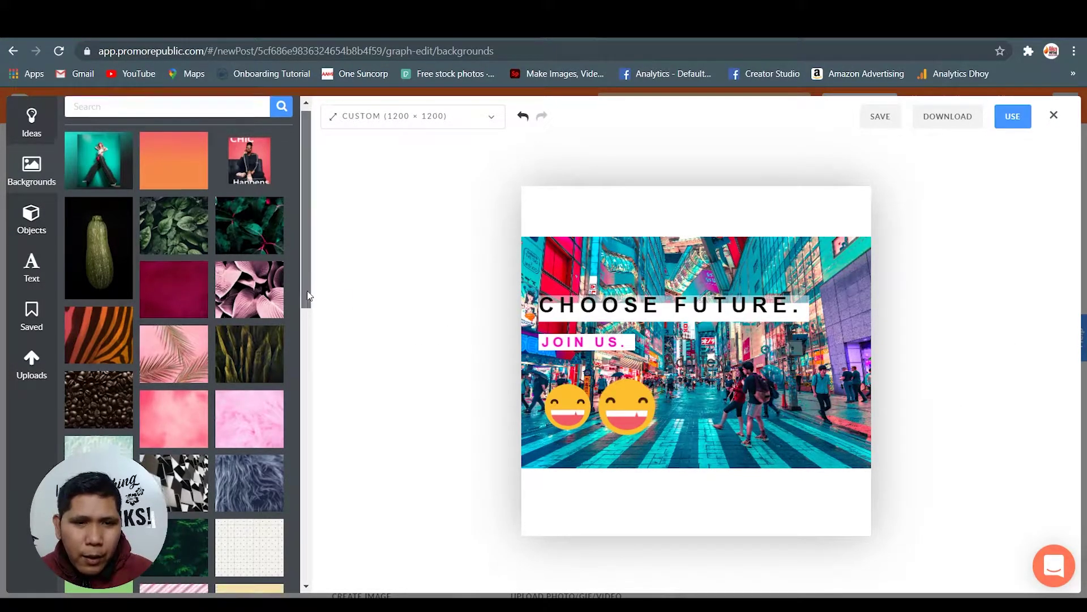
pyautogui.scroll(1, 304, 301)
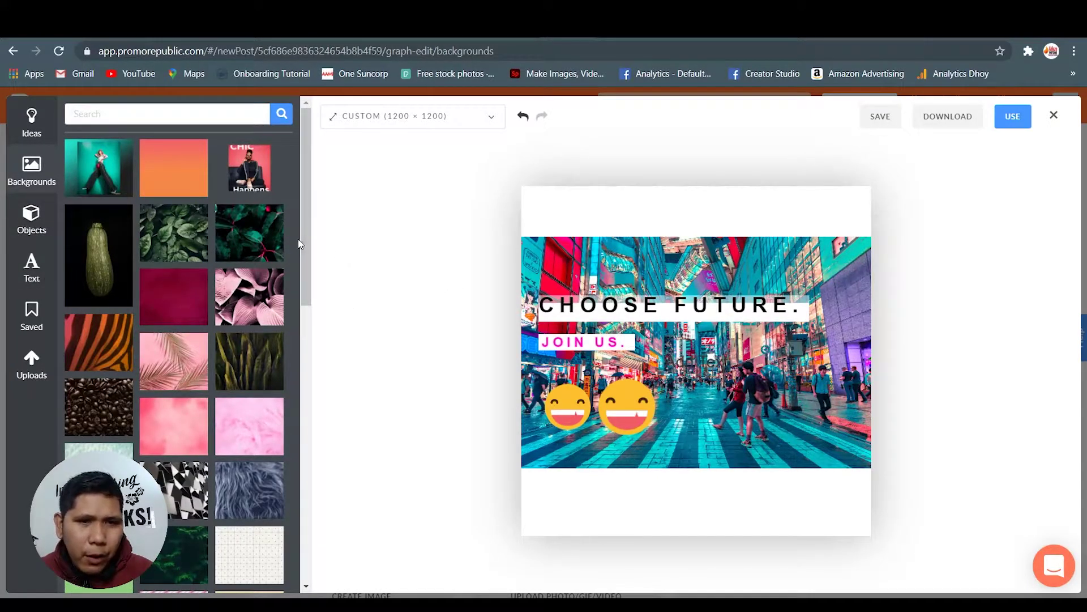
pyautogui.scroll(-1, 303, 268)
pyautogui.scroll(1, 303, 268)
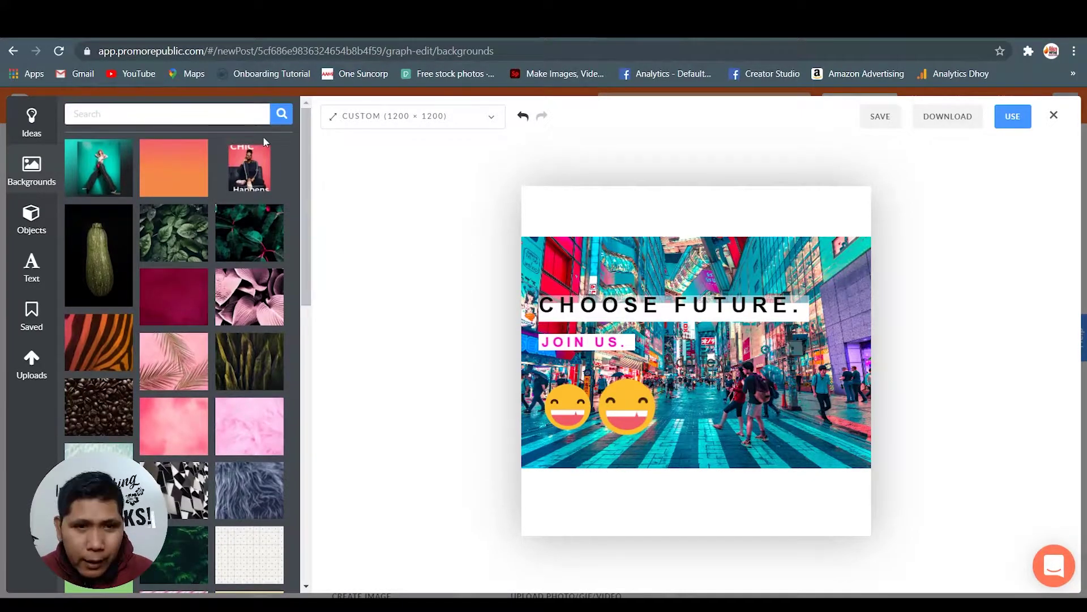
pyautogui.click(413, 124)
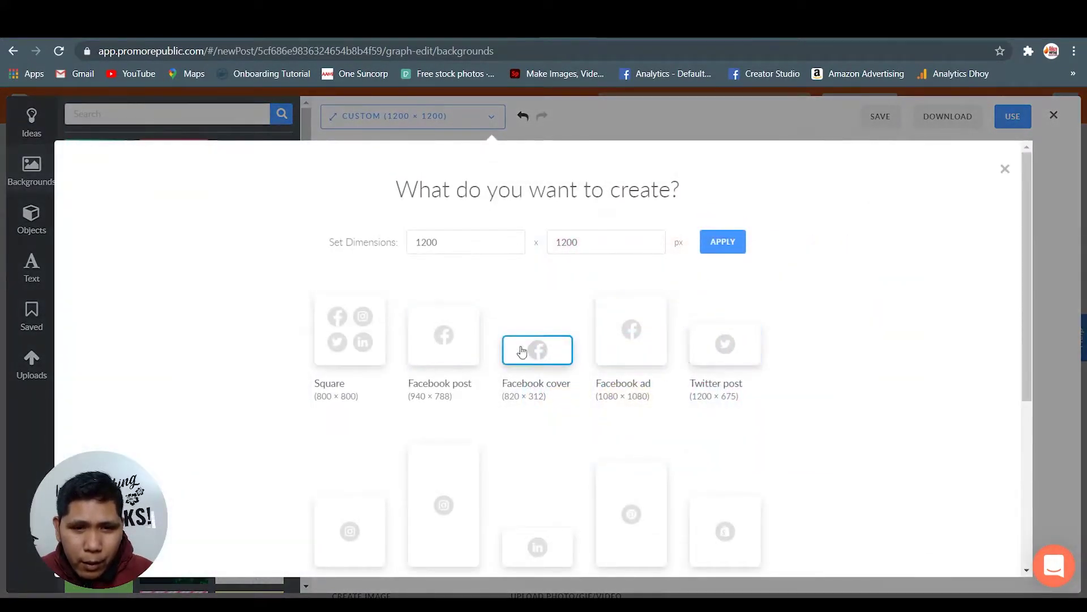
pyautogui.click(443, 352)
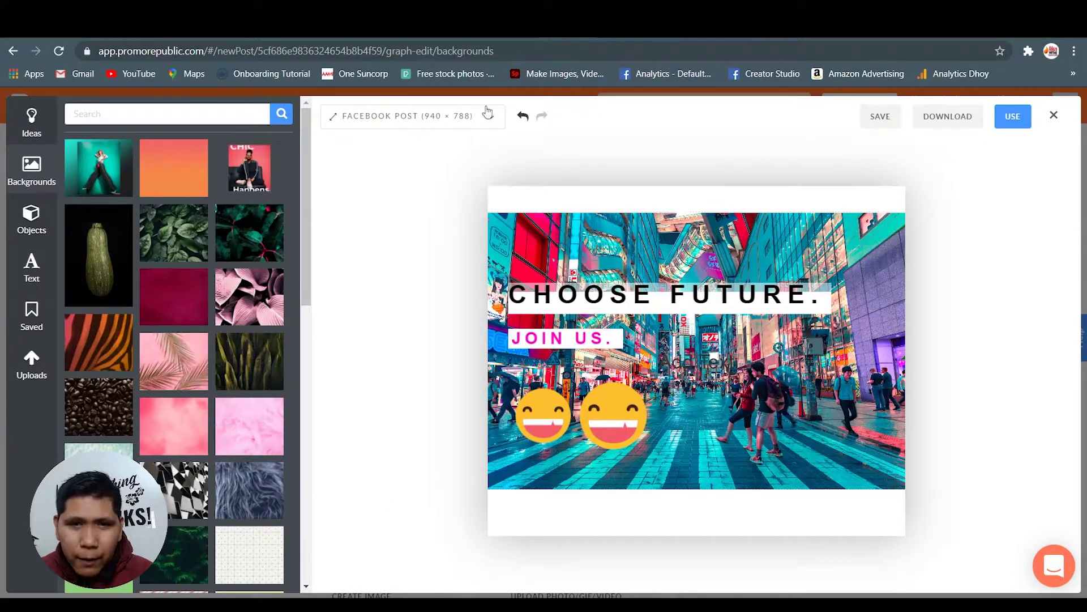
pyautogui.click(440, 123)
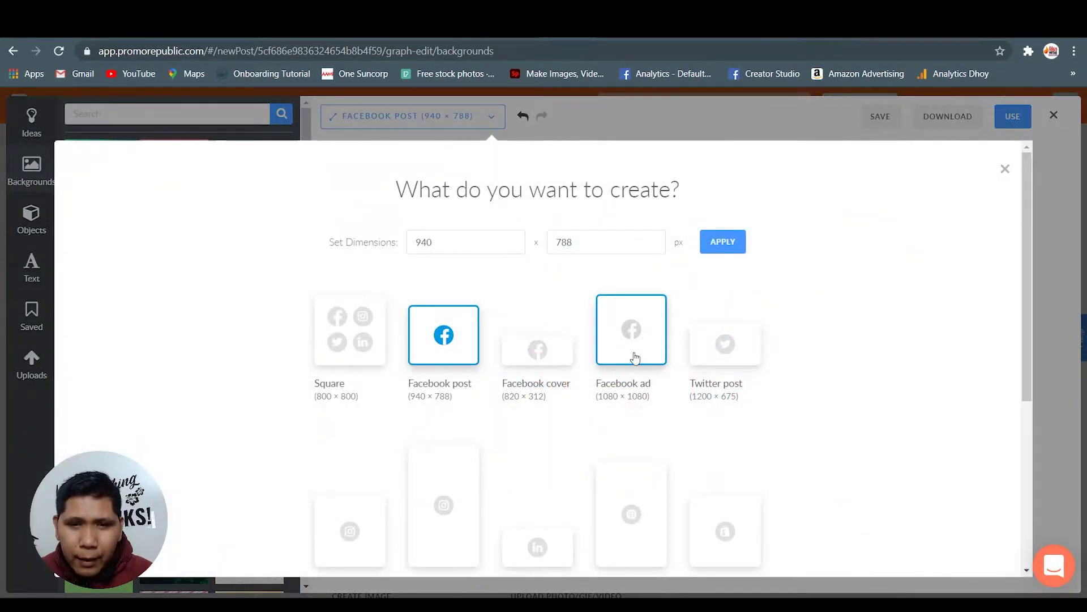
pyautogui.click(635, 356)
pyautogui.click(430, 120)
pyautogui.click(345, 339)
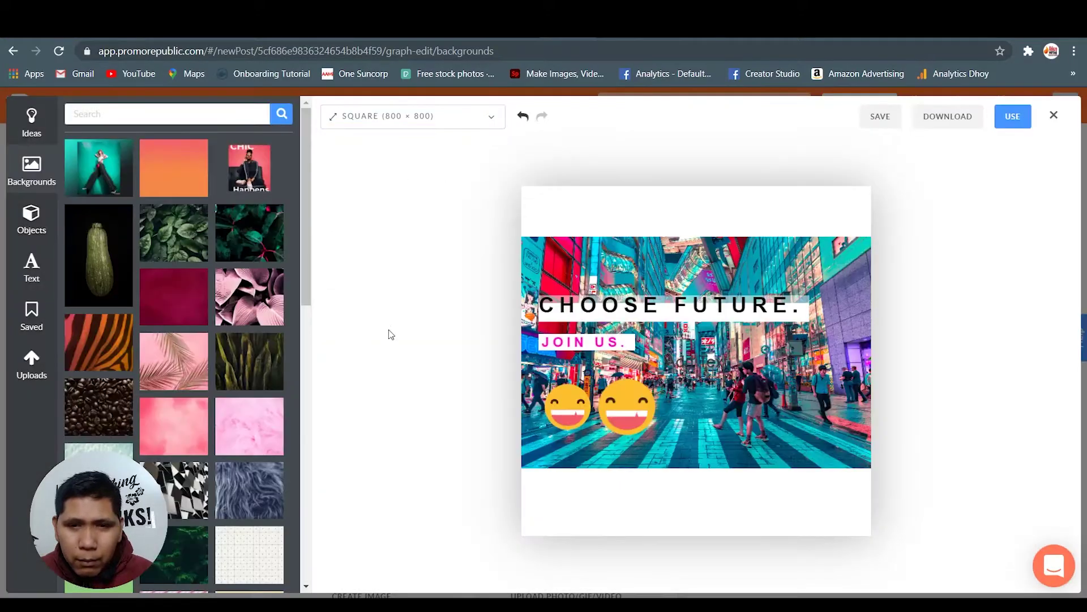
pyautogui.click(449, 121)
pyautogui.click(444, 341)
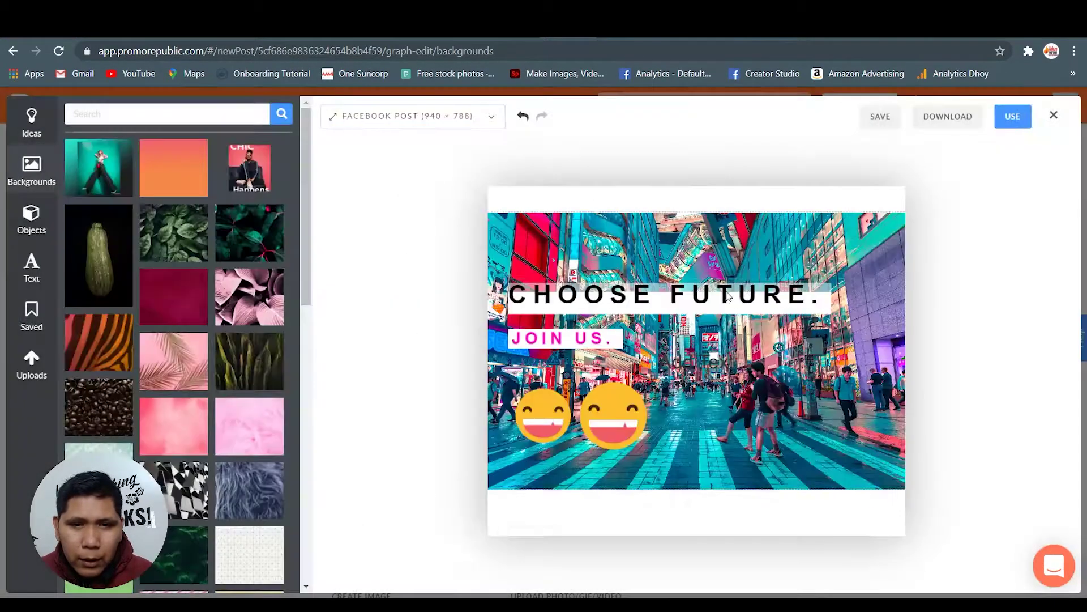
# Step: Download the finished design as a JPG image
pyautogui.click(783, 216)
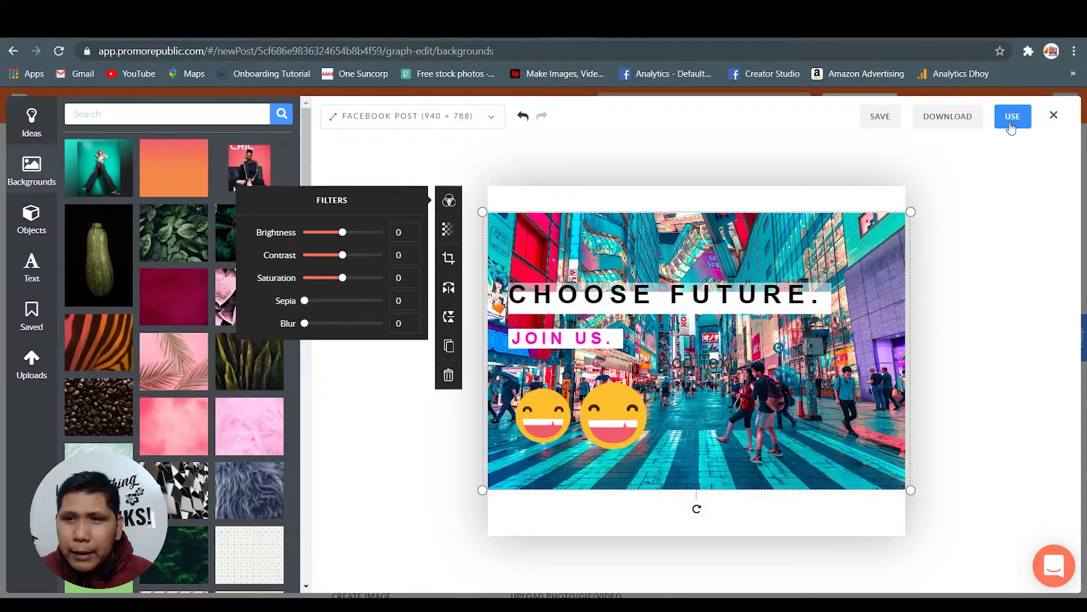
pyautogui.click(966, 156)
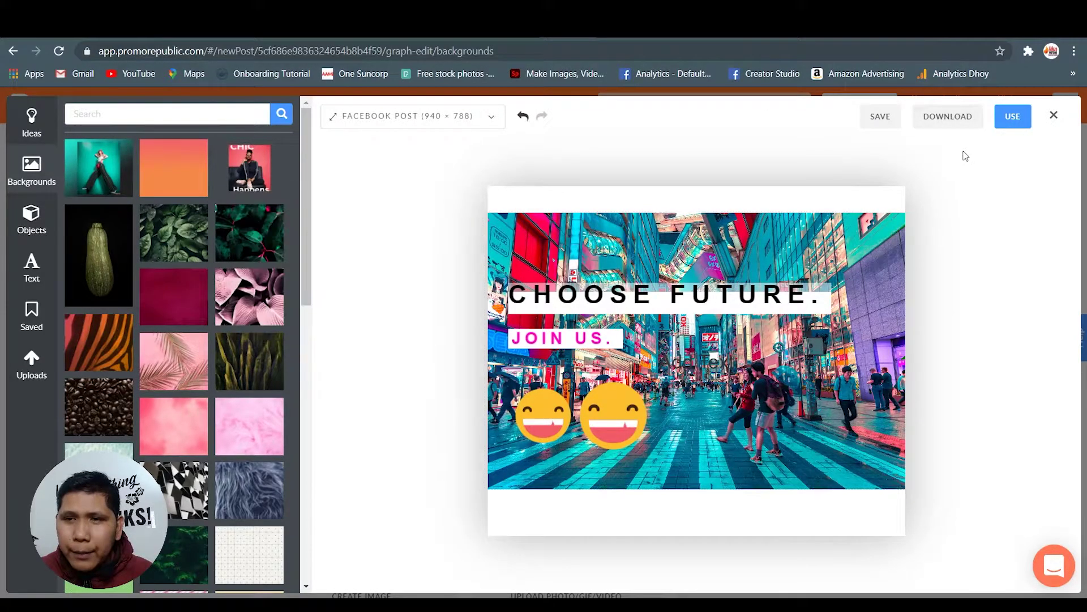
pyautogui.click(944, 123)
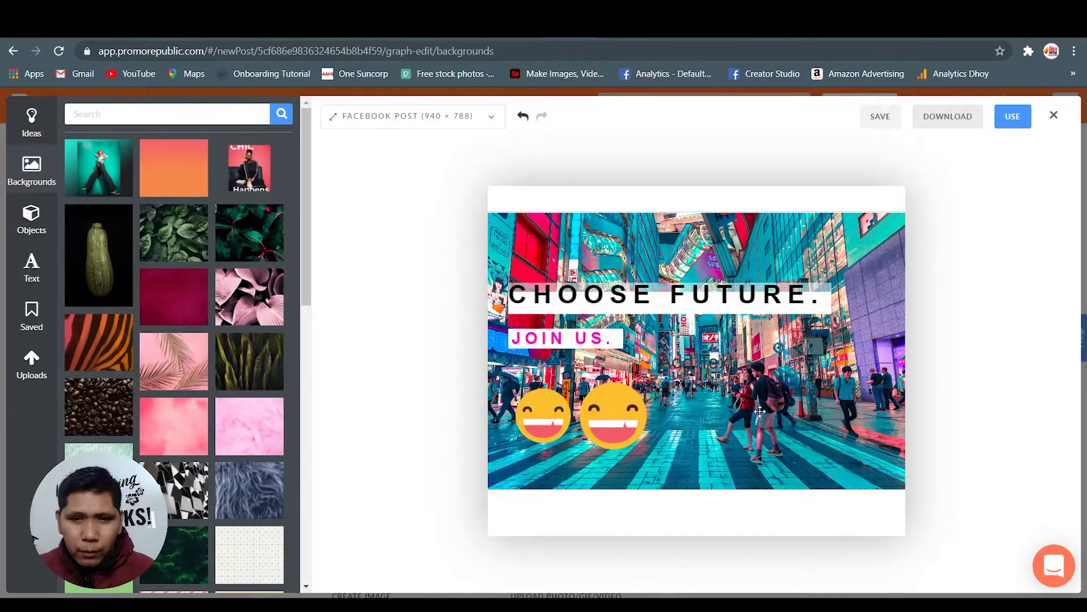
pyautogui.click(760, 411)
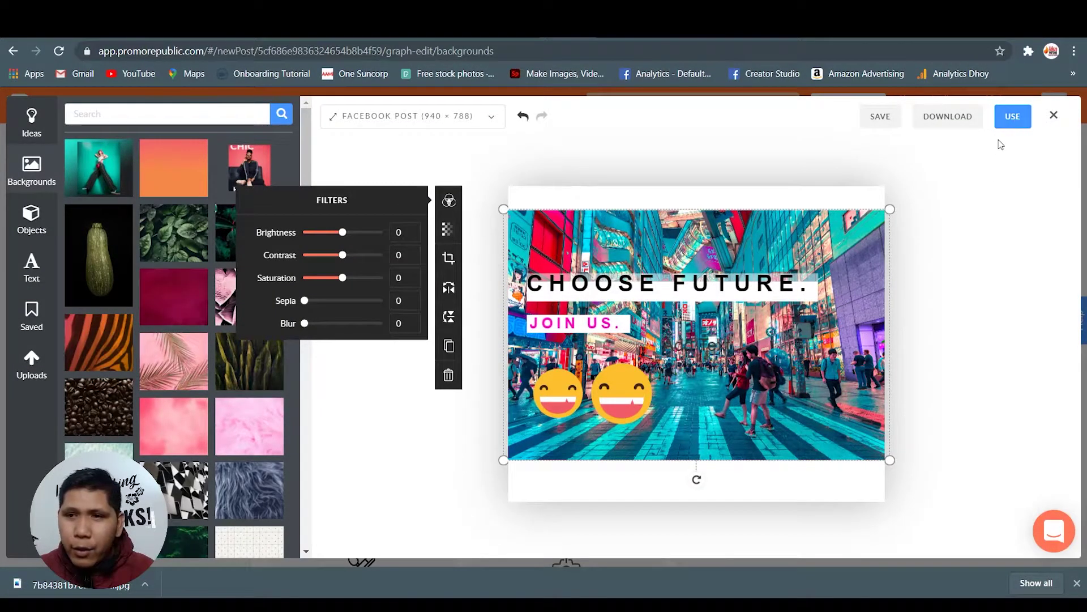
# Step: Use the design in a new post captioned 'Choose Future! Join me in my journey!'
pyautogui.click(1014, 122)
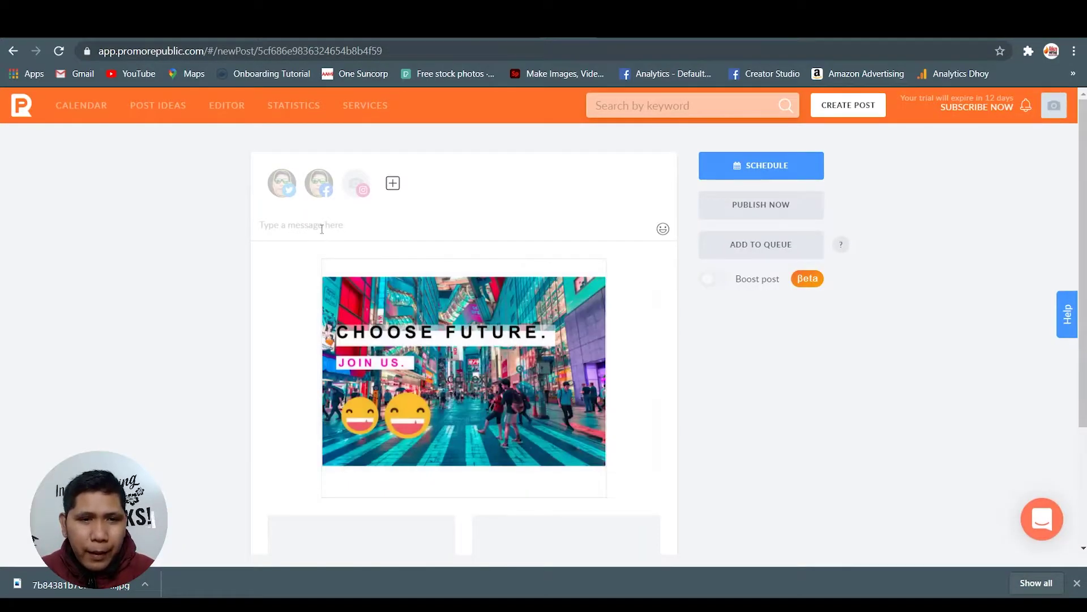
pyautogui.moveTo(453, 286)
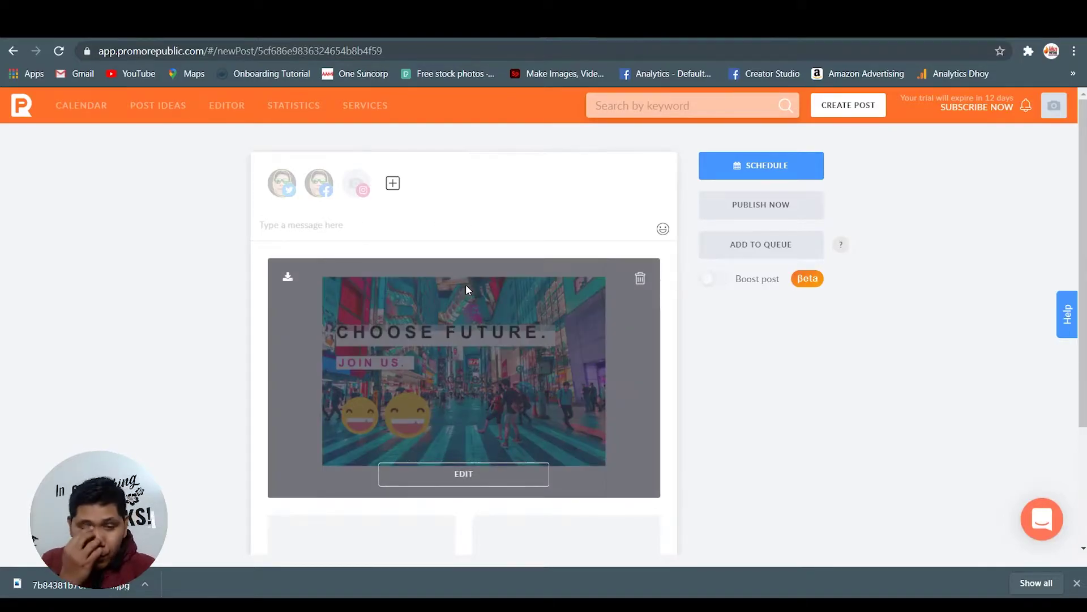
pyautogui.write('Choose Future')
pyautogui.write('! Join m')
pyautogui.write('e int h')
pyautogui.press('BackSpace')
pyautogui.press('BackSpace')
pyautogui.press('BackSpace')
pyautogui.write('my')
pyautogui.write(' journey')
pyautogui.write(' and')
pyautogui.press('BackSpace')
pyautogui.press('BackSpace')
pyautogui.press('BackSpace')
pyautogui.press('BackSpace')
pyautogui.write('!')
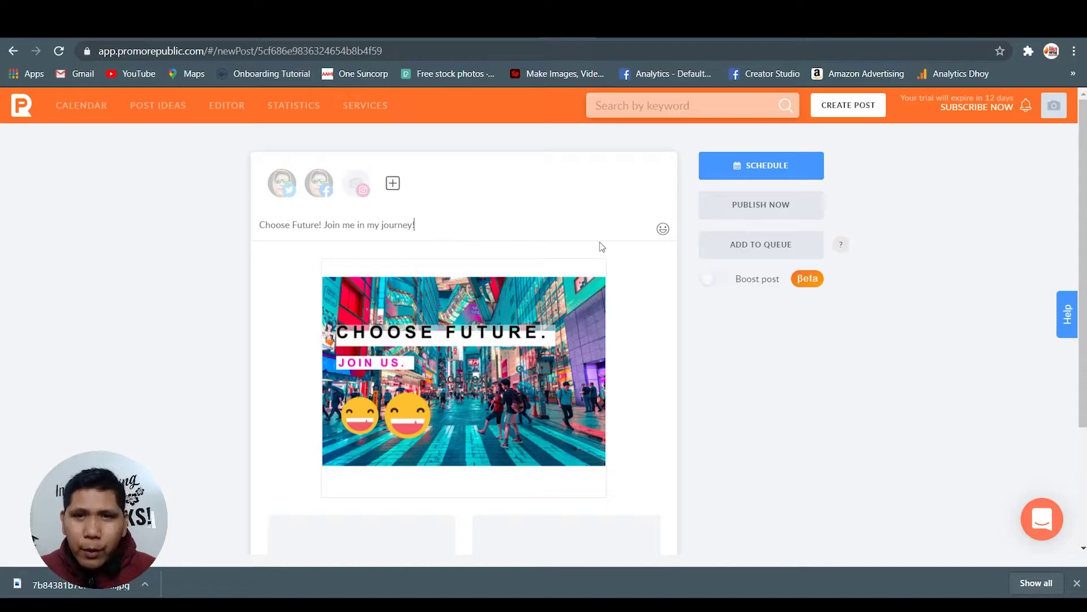
pyautogui.click(418, 217)
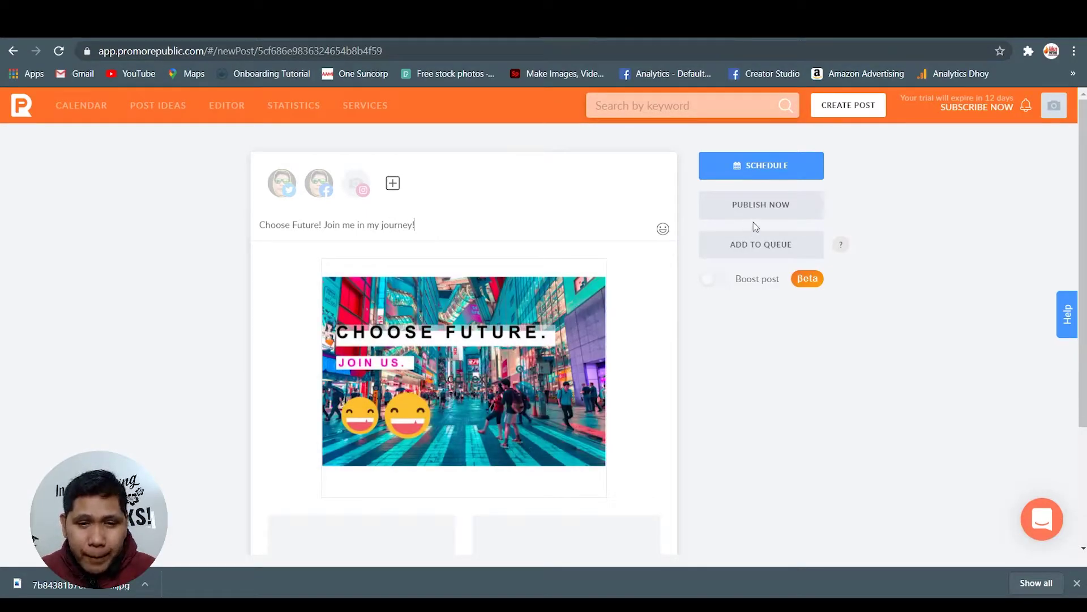
pyautogui.scroll(-4, 712, 356)
pyautogui.scroll(4, 706, 368)
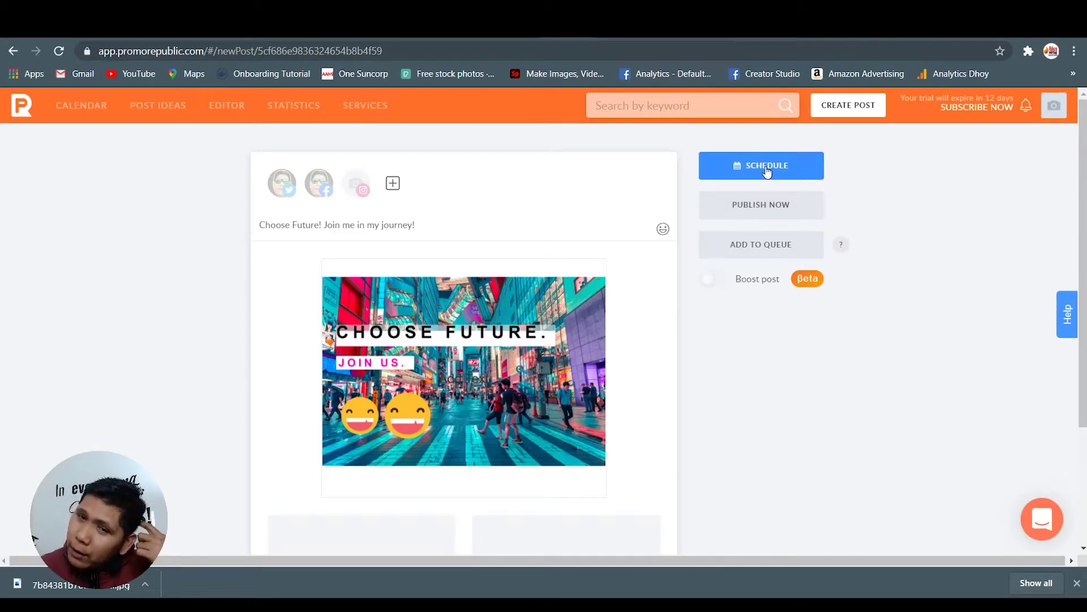
# Step: Choose the Twitter and Facebook destinations, then discard the Facebook boost settings
pyautogui.click(764, 207)
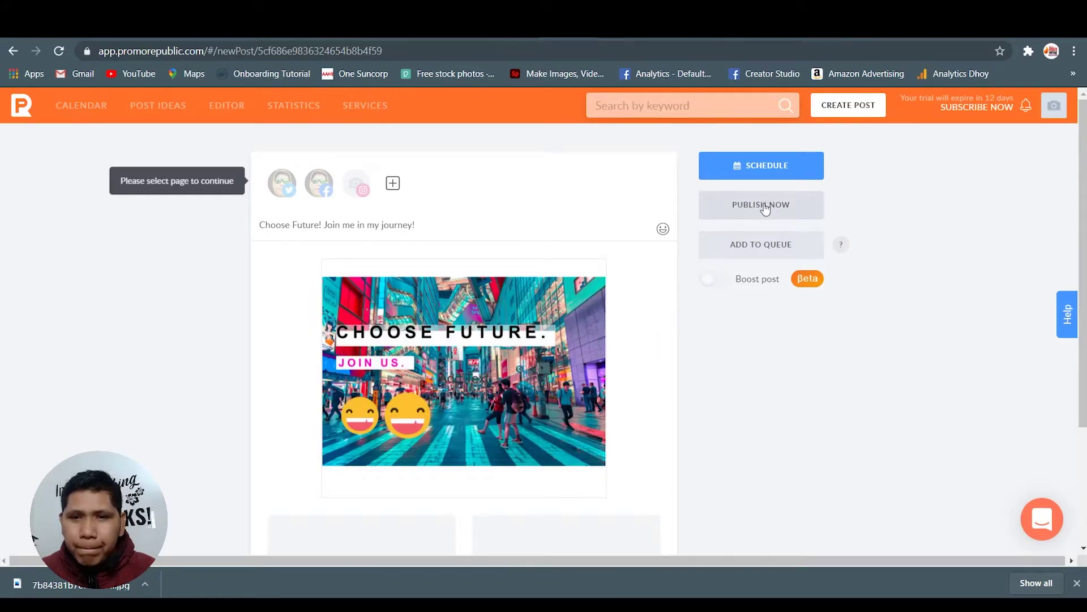
pyautogui.click(286, 193)
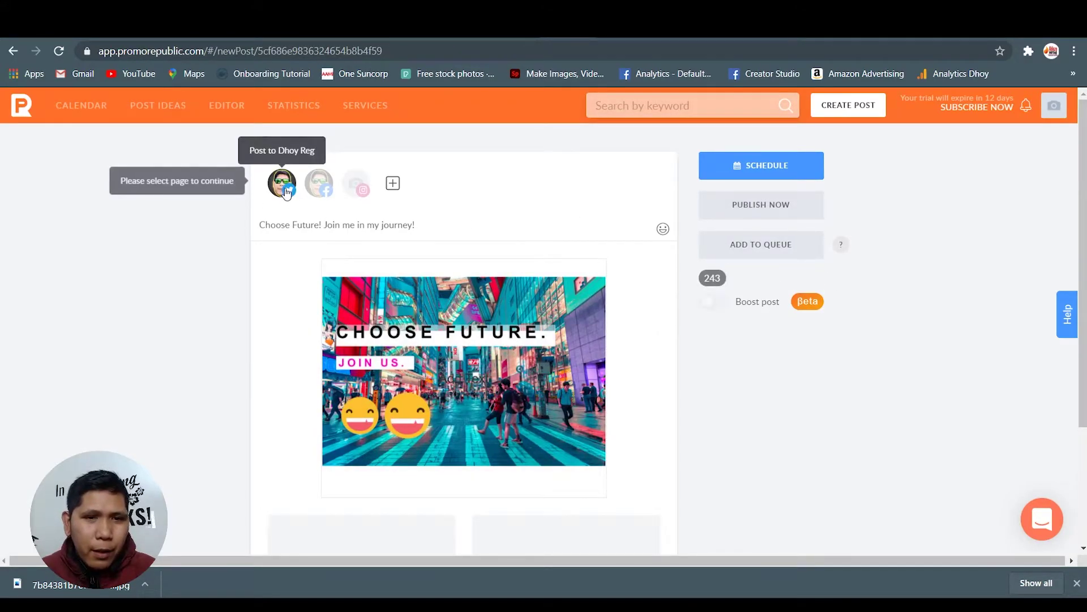
pyautogui.click(319, 184)
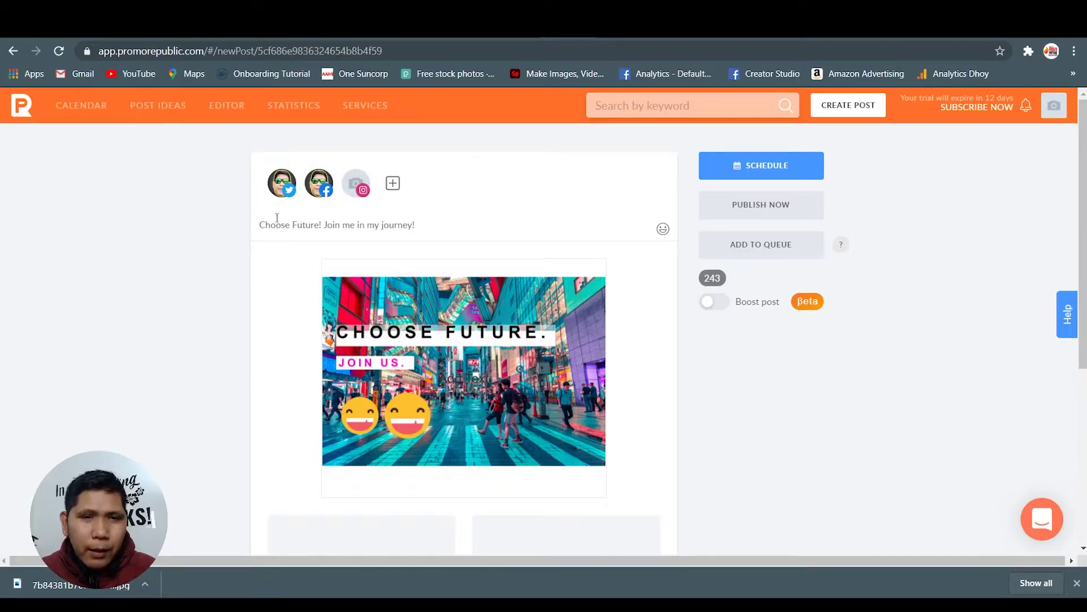
pyautogui.moveTo(719, 308)
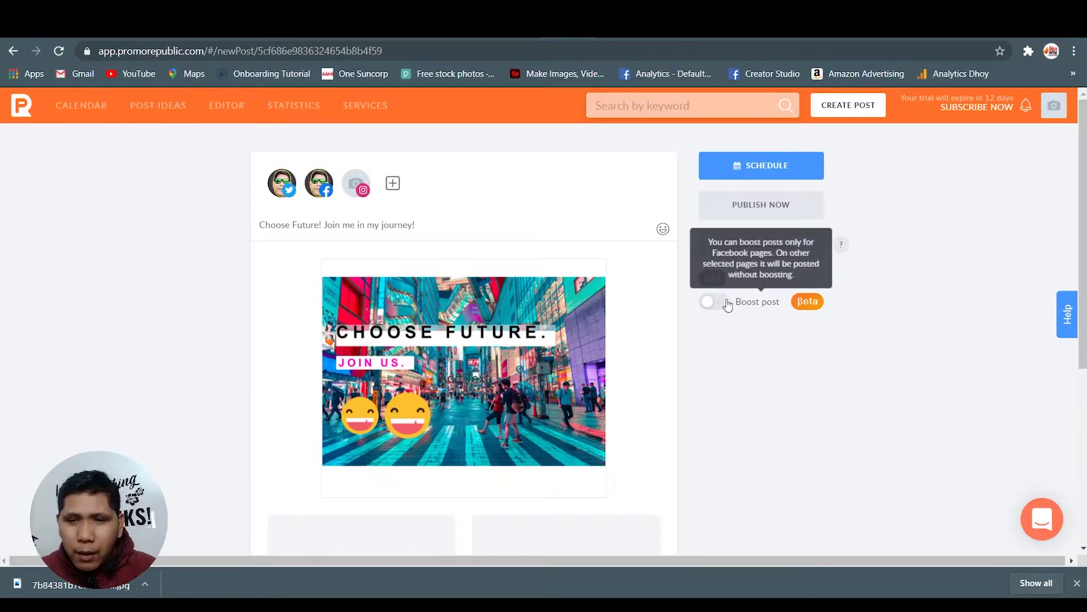
pyautogui.click(713, 301)
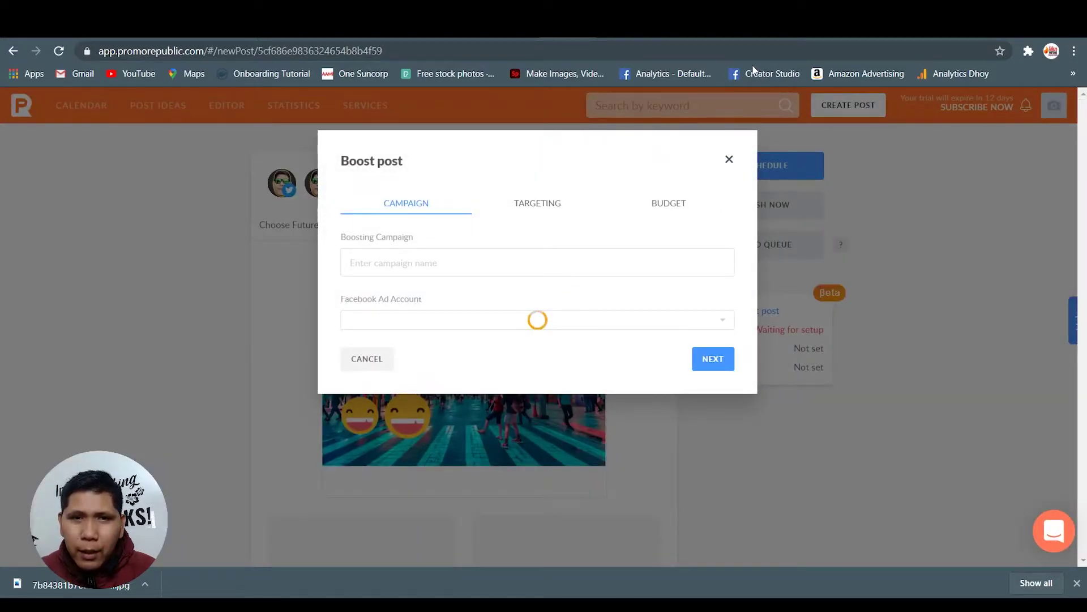
pyautogui.click(729, 159)
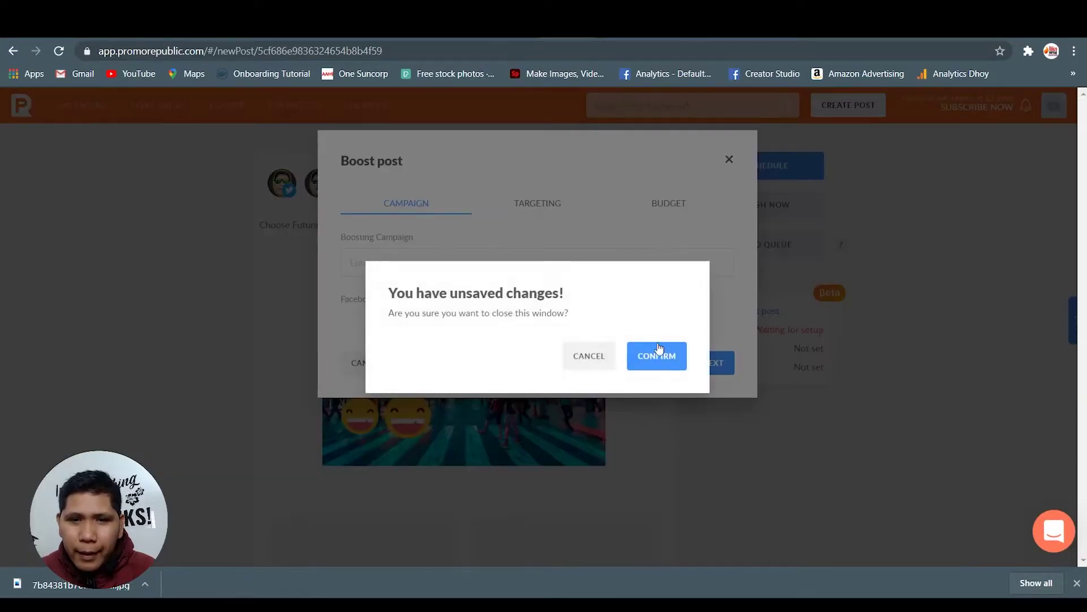
pyautogui.click(643, 360)
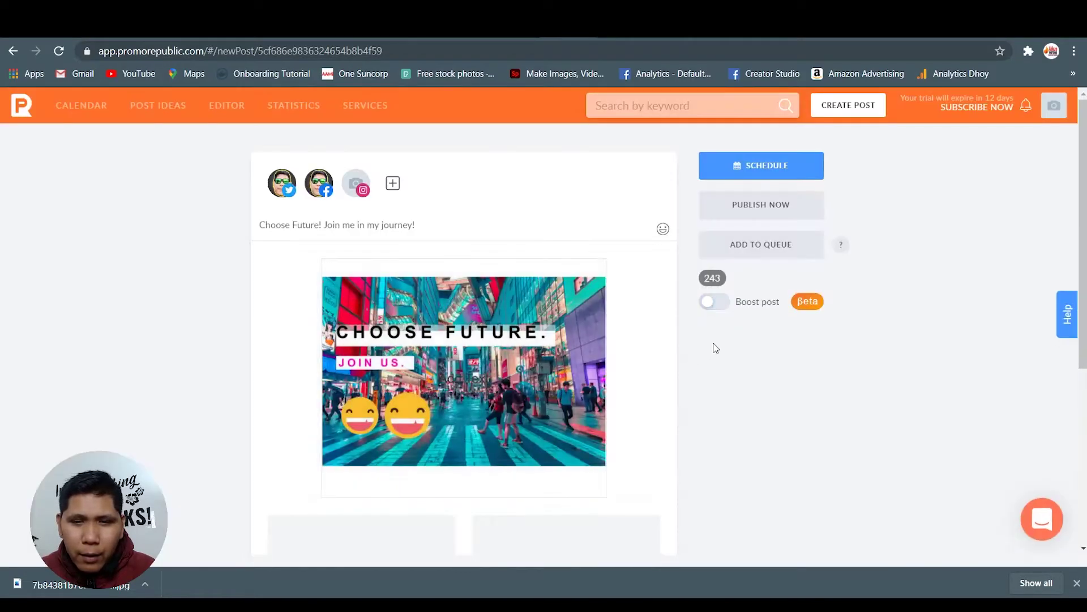
# Step: Publish the post now and view it in the 13–19 Sep 2020 calendar
pyautogui.click(763, 208)
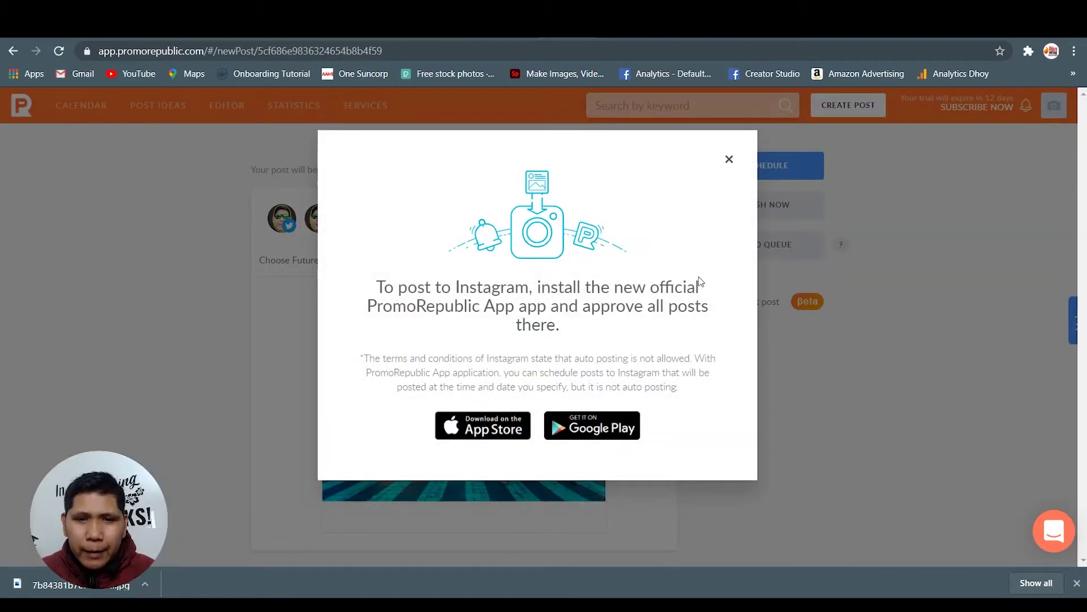
pyautogui.click(729, 159)
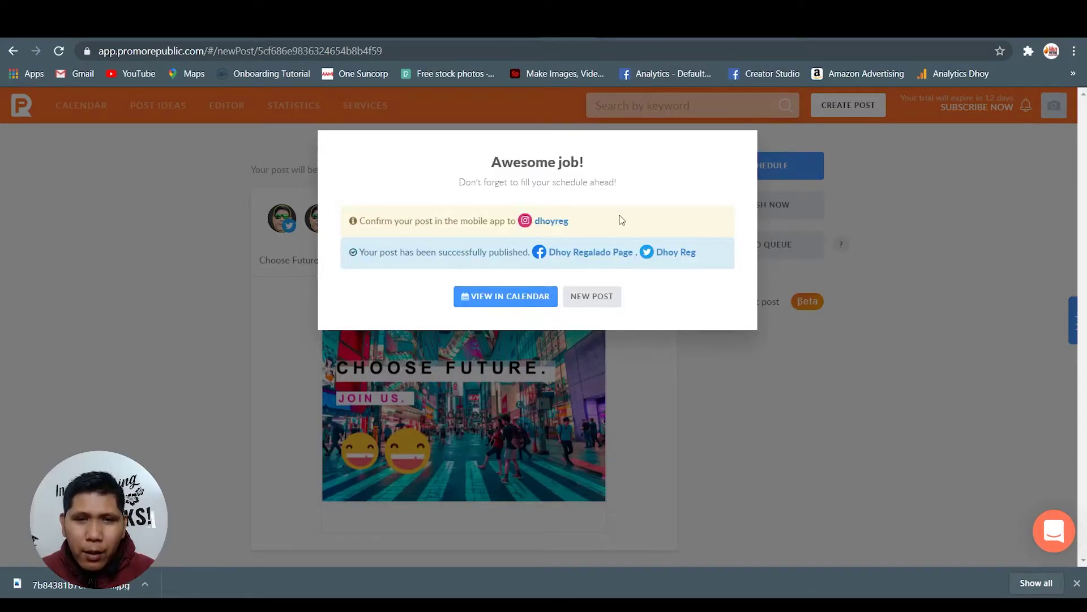
pyautogui.click(499, 301)
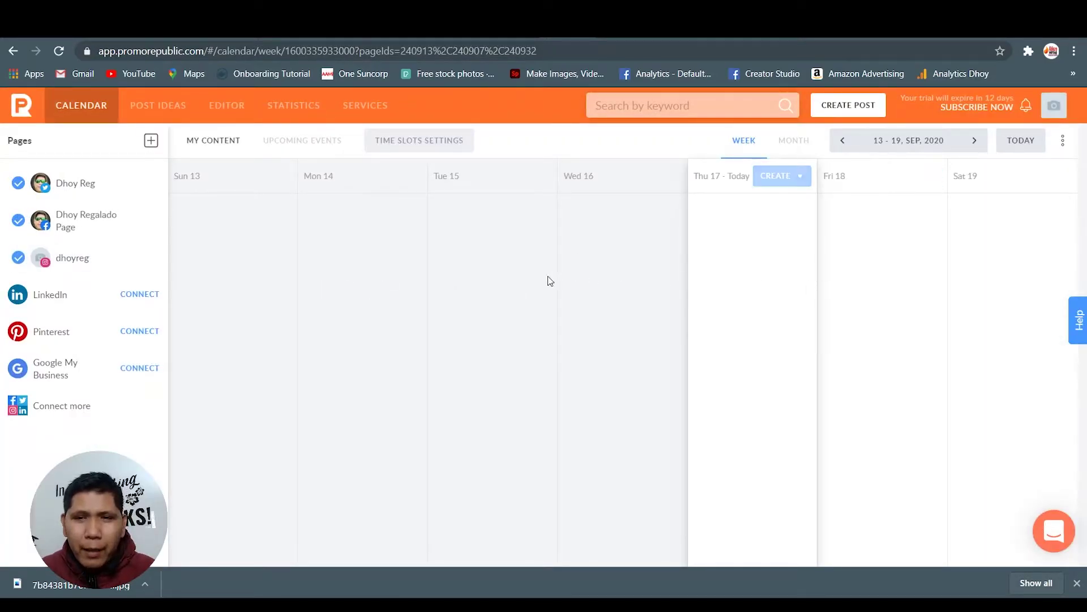
# Step: Reload and open Statistics, checking the Facebook, Twitter and Instagram pages in turn
pyautogui.click(59, 50)
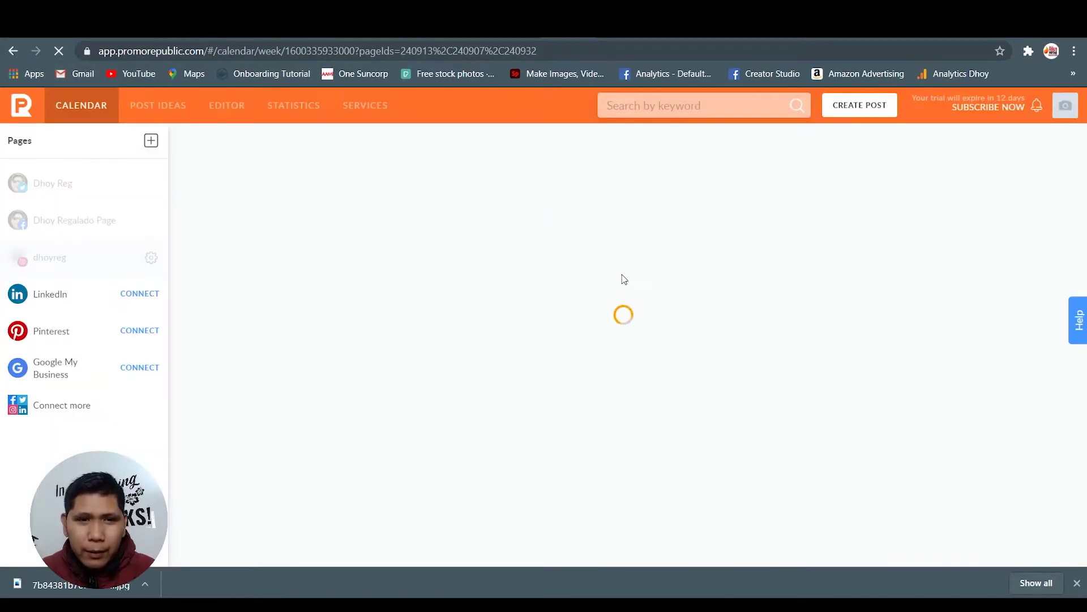
pyautogui.click(79, 224)
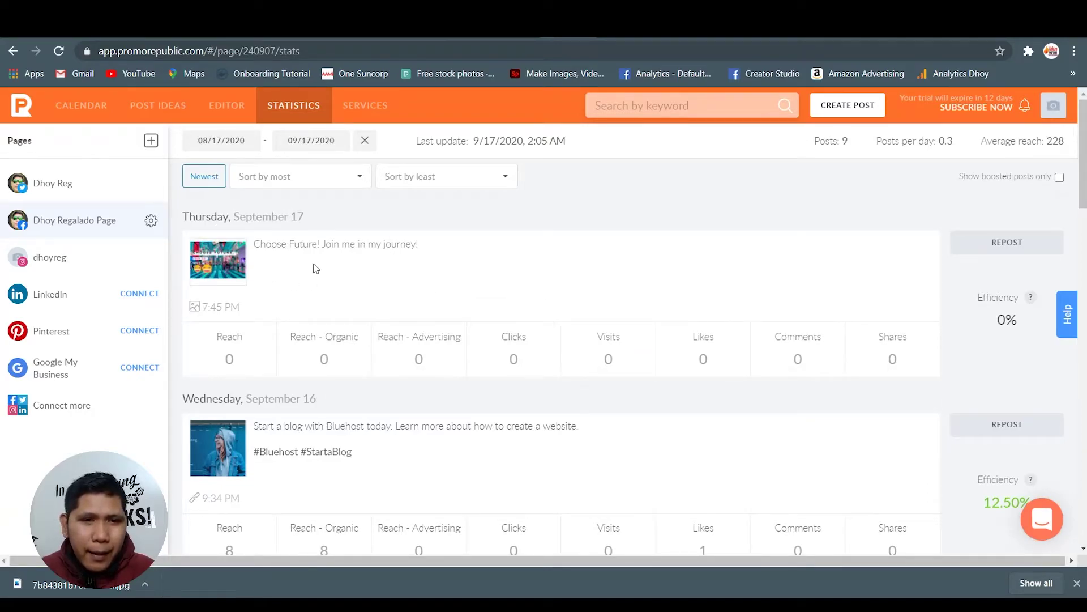
pyautogui.moveTo(288, 244); pyautogui.dragTo(414, 247)
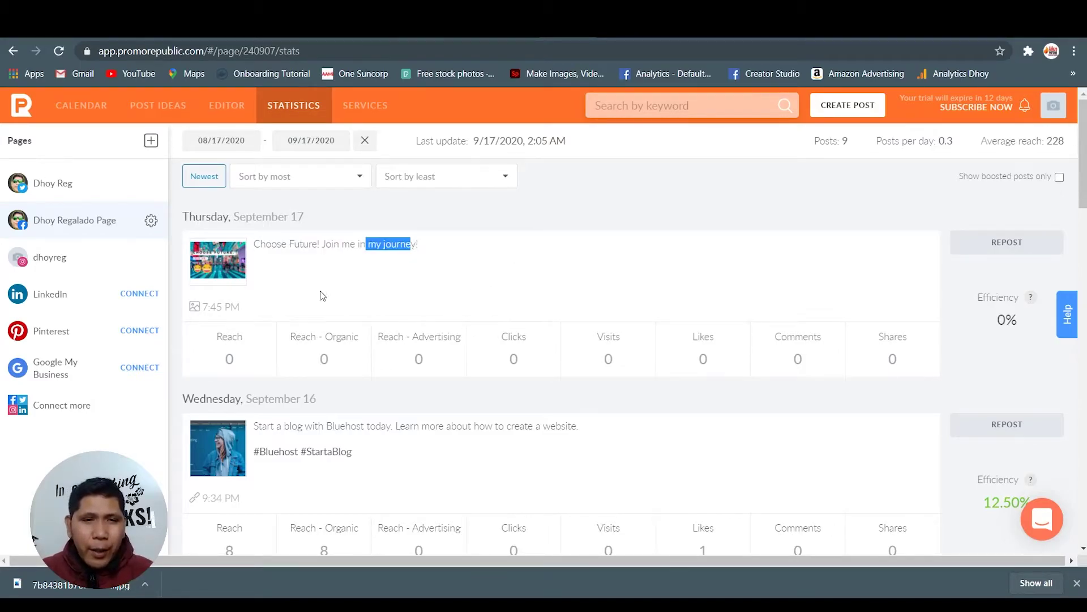
pyautogui.click(53, 183)
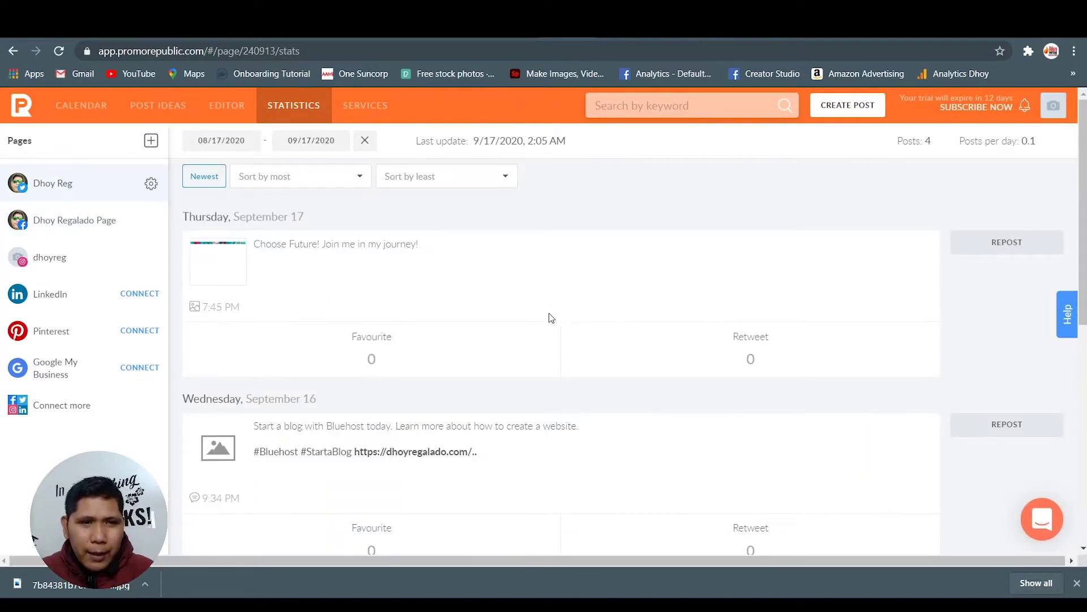
pyautogui.click(65, 264)
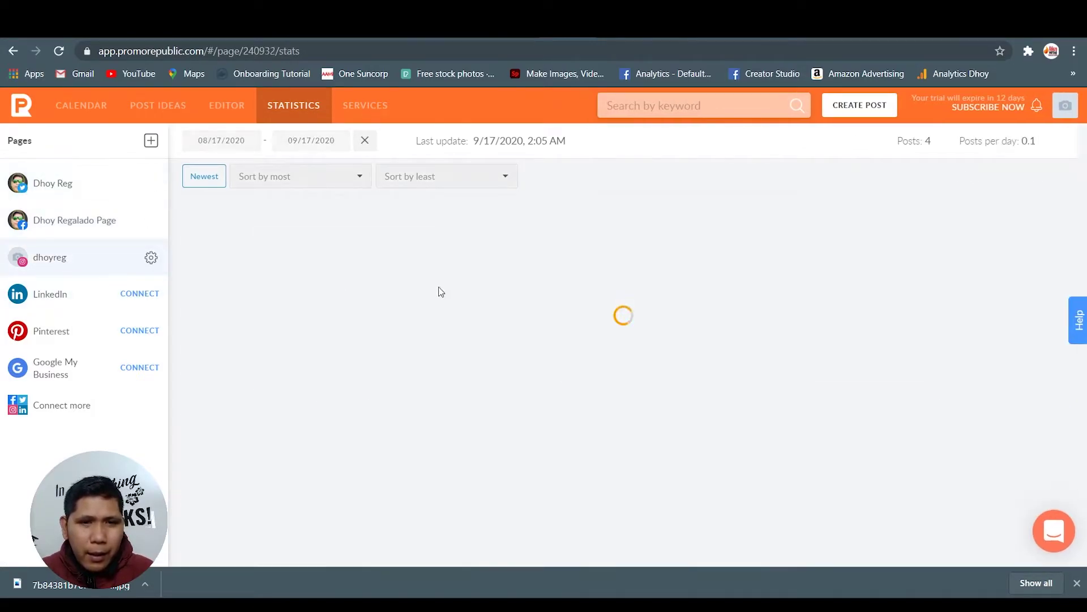
pyautogui.click(61, 220)
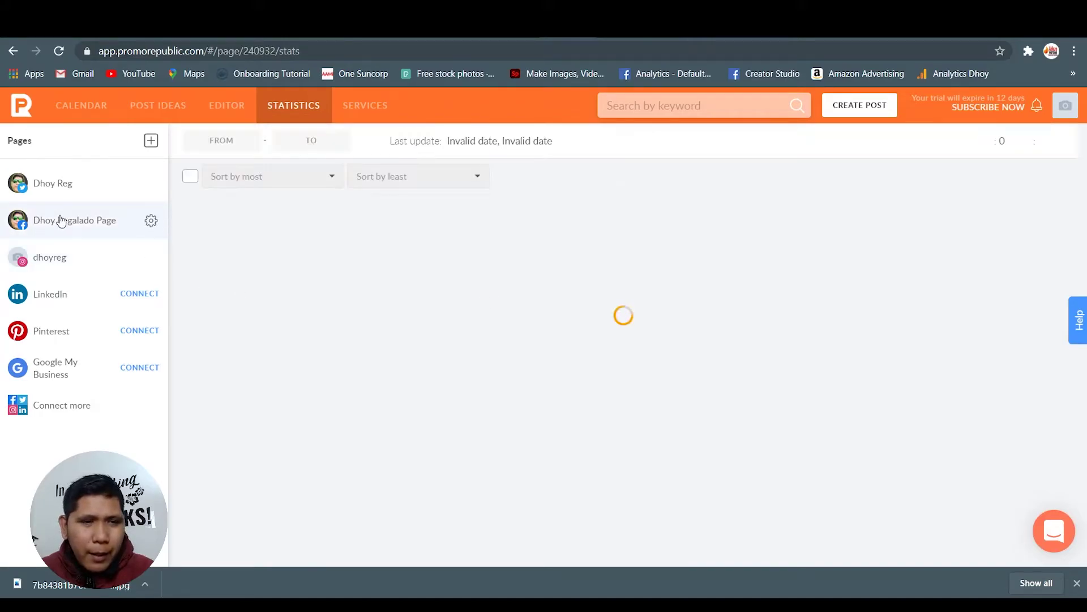
# Step: Return to the Twitter account's stats and review its four posts from 08/17–09/17/2020
pyautogui.click(68, 188)
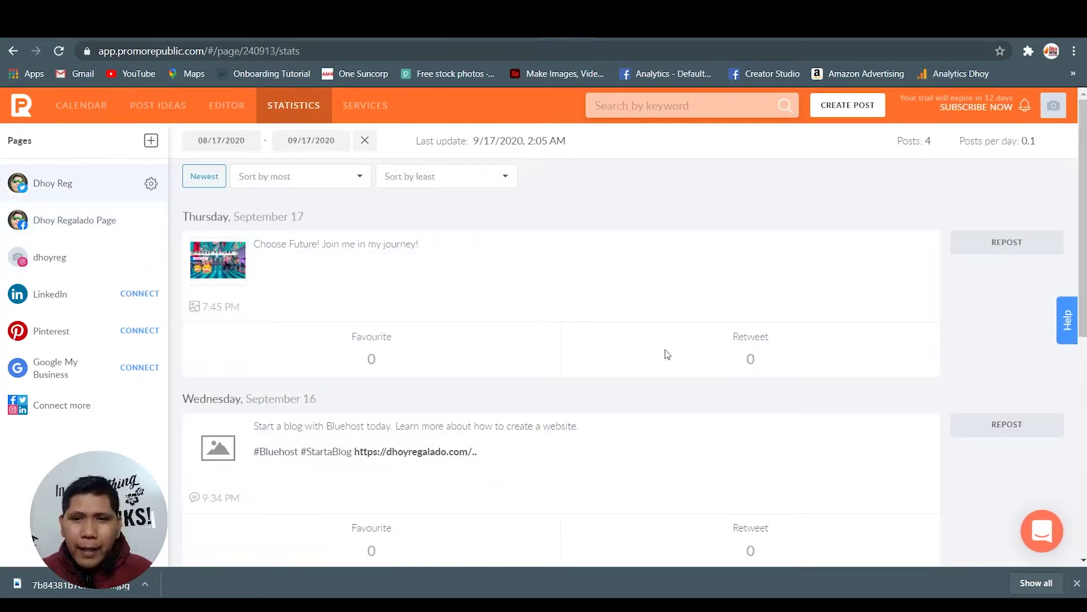
pyautogui.scroll(-1, 668, 334)
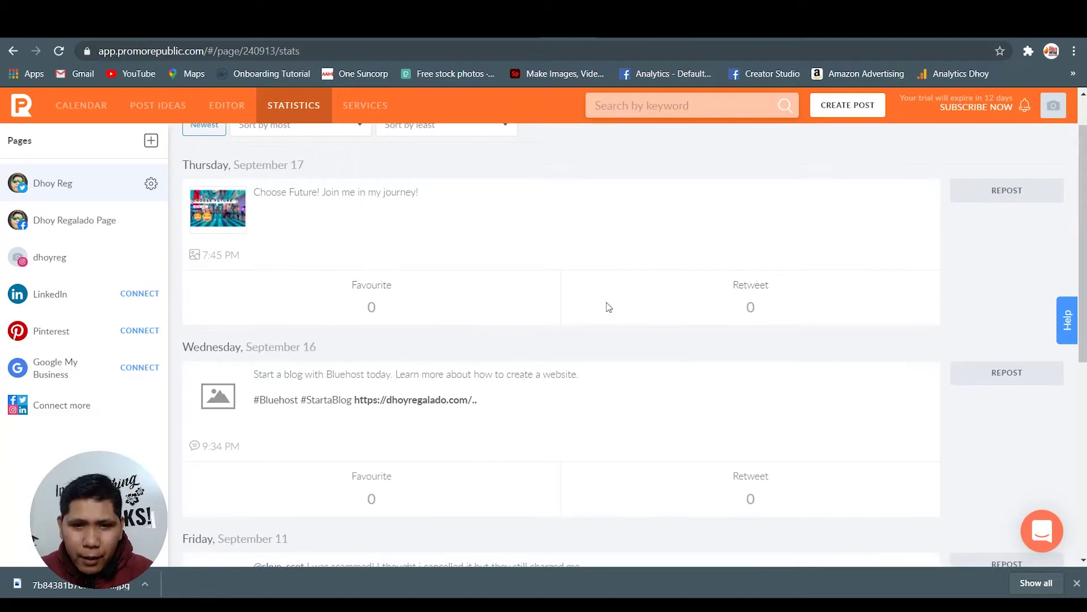
pyautogui.scroll(-1, 506, 323)
pyautogui.scroll(1, 539, 318)
pyautogui.scroll(-1, 551, 327)
pyautogui.scroll(-2, 551, 327)
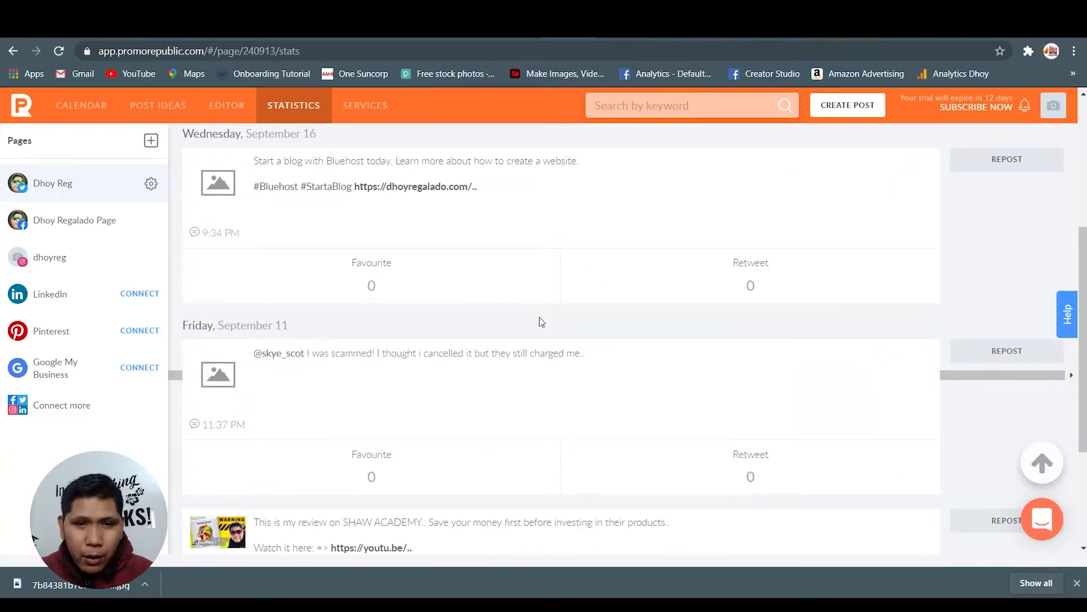
pyautogui.scroll(-3, 539, 317)
pyautogui.scroll(5, 538, 321)
pyautogui.scroll(-1, 538, 322)
pyautogui.scroll(4, 474, 319)
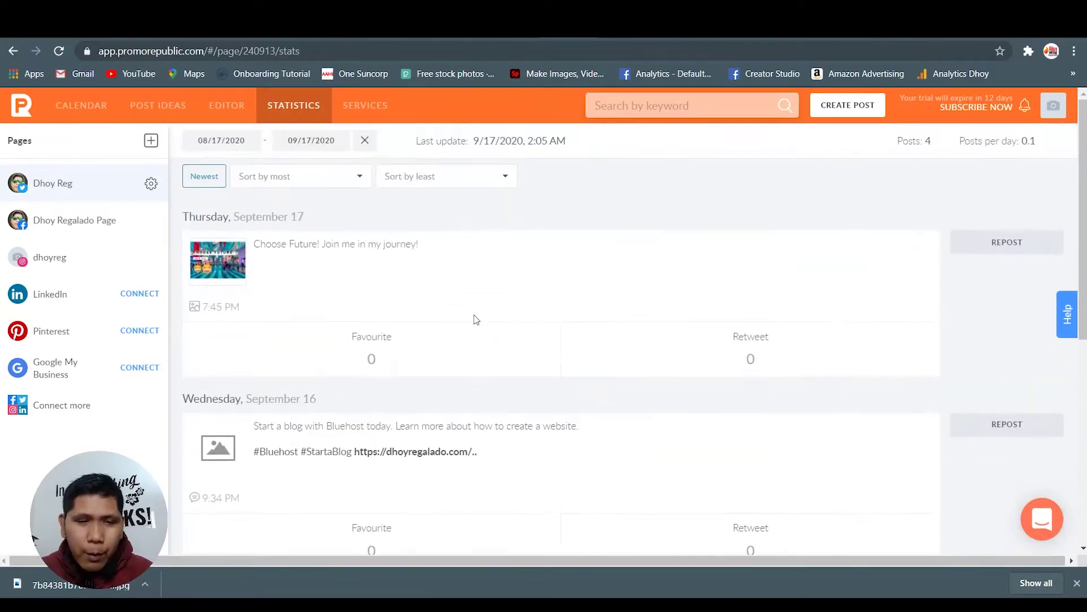
pyautogui.moveTo(1084, 238); pyautogui.dragTo(1084, 469)
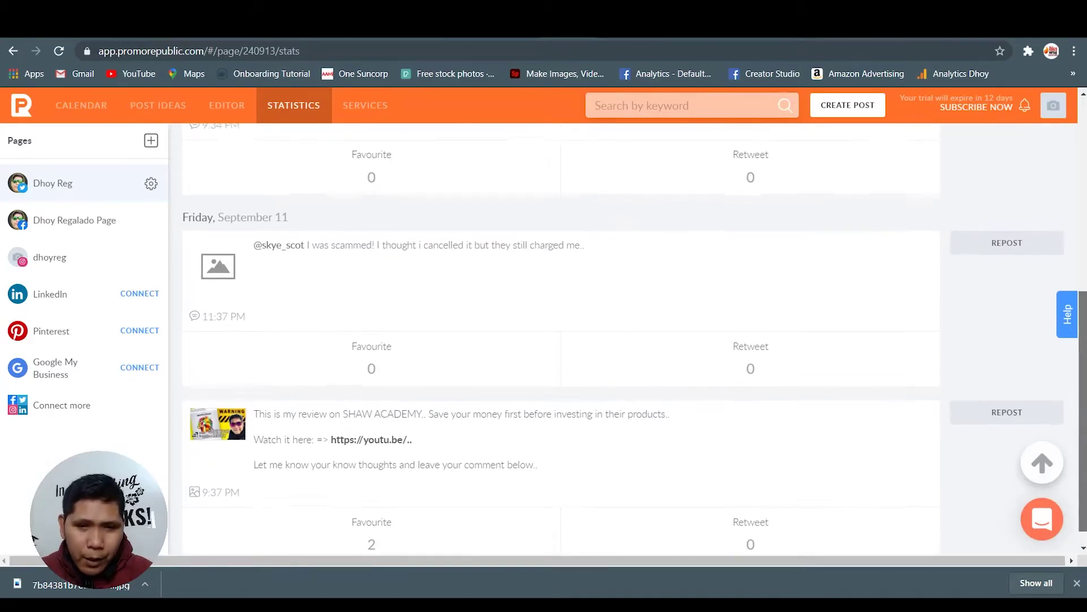
pyautogui.scroll(10, 34, 538)
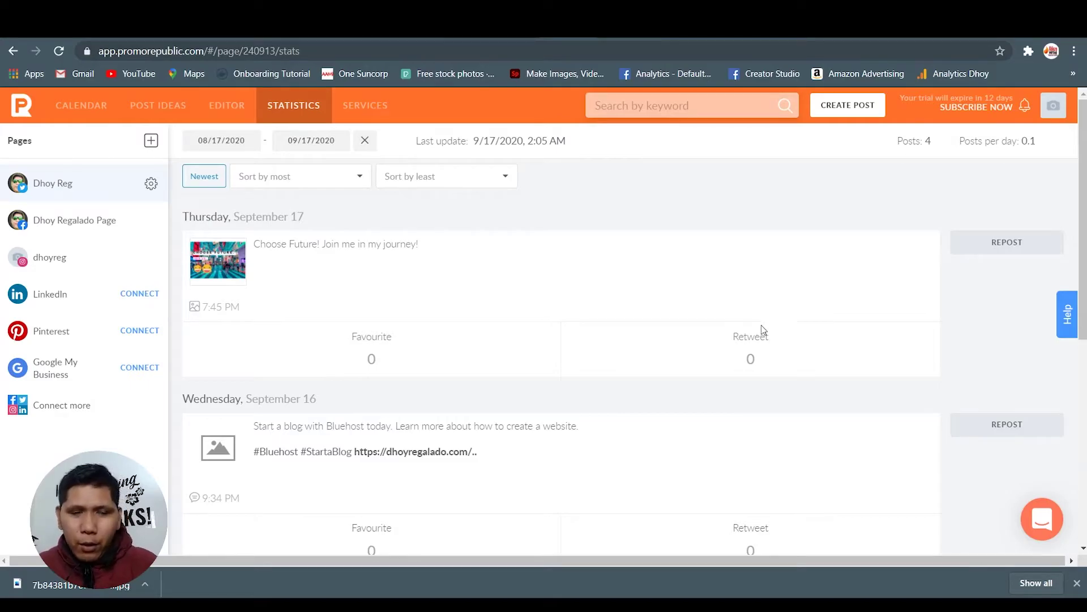
# Step: Open the Services page and review the Content Bundle of 20 editable templates
pyautogui.click(373, 118)
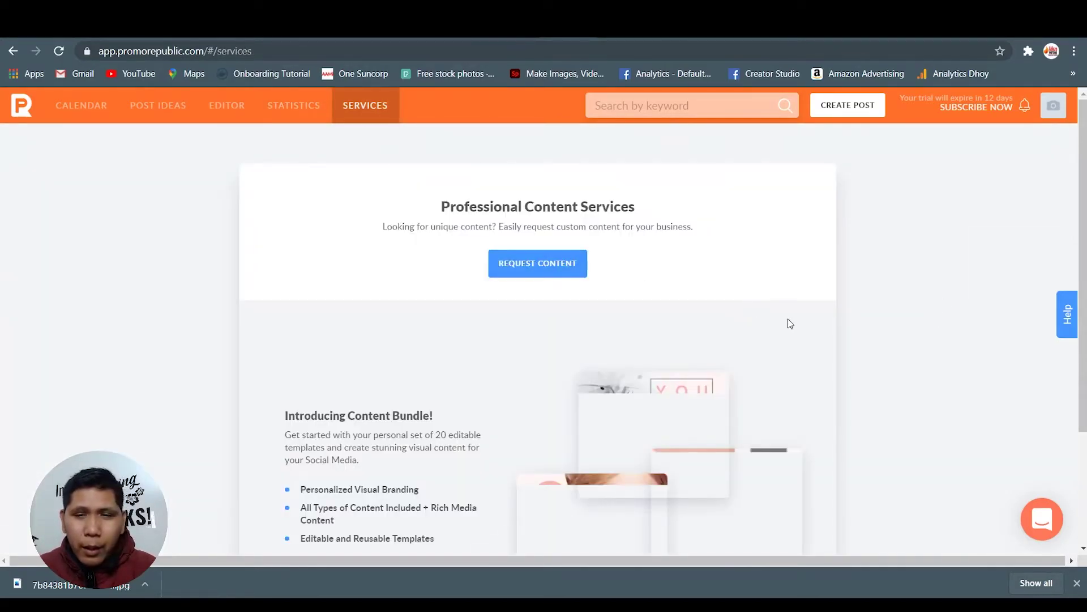
pyautogui.scroll(-1, 796, 319)
pyautogui.scroll(1, 804, 323)
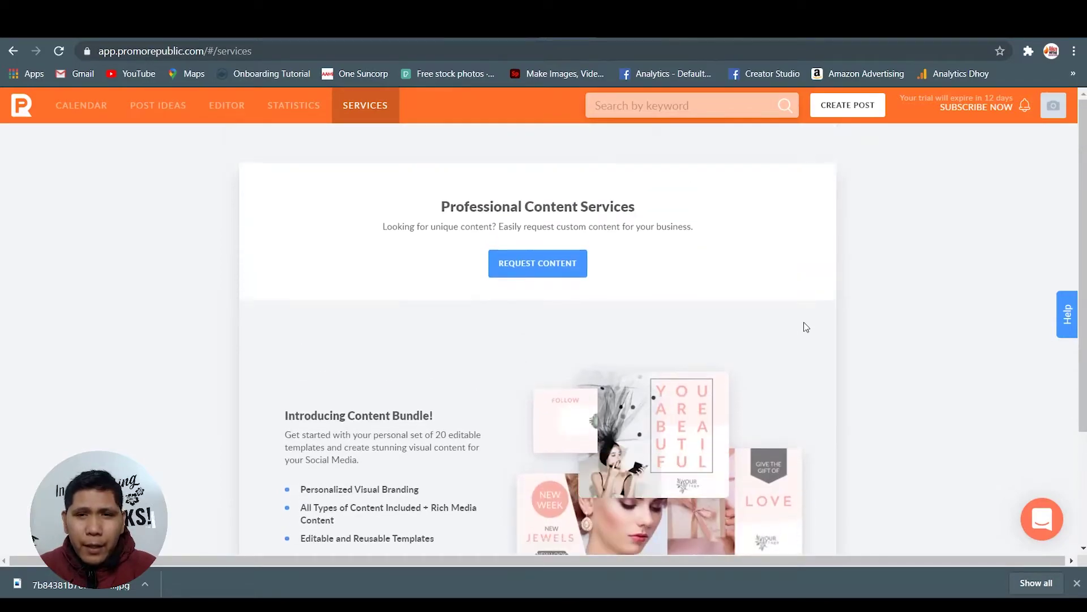
pyautogui.scroll(-2, 804, 324)
pyautogui.scroll(2, 804, 325)
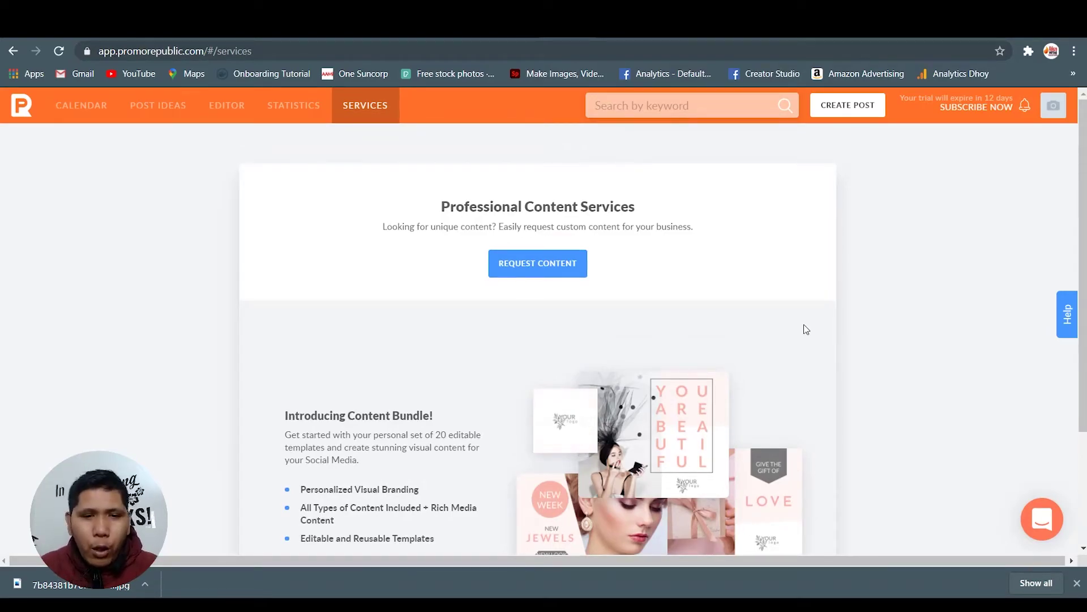
pyautogui.scroll(-3, 432, 427)
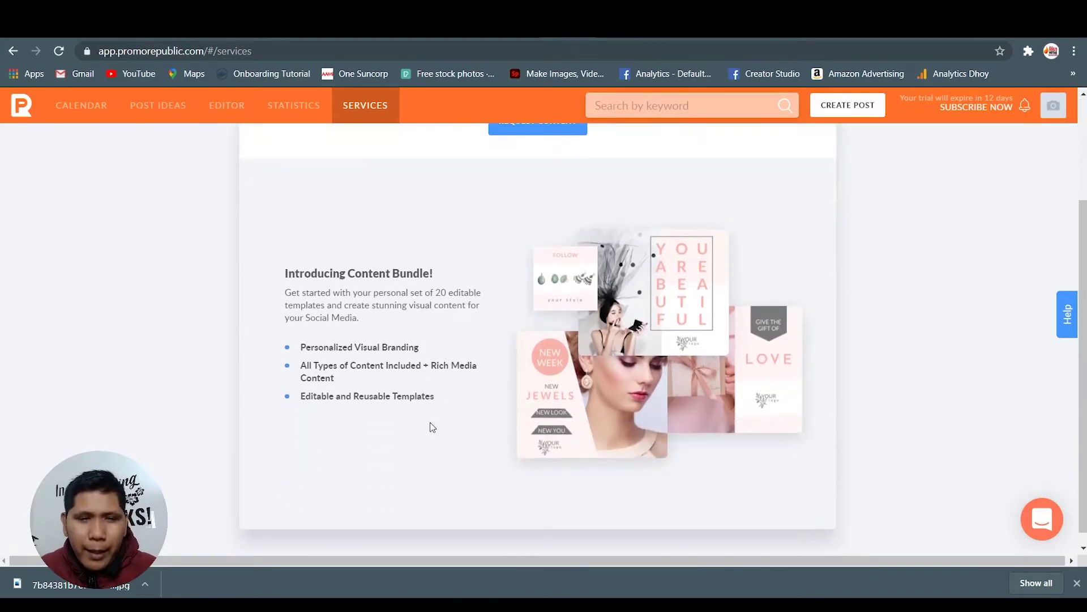
pyautogui.moveTo(306, 347); pyautogui.dragTo(352, 347)
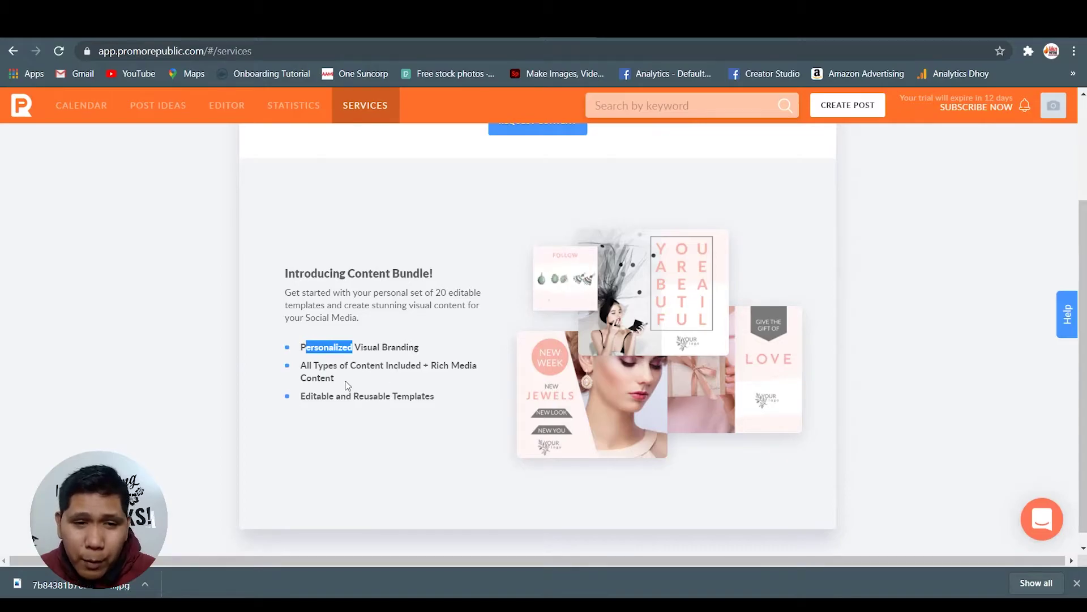
pyautogui.scroll(3, 339, 381)
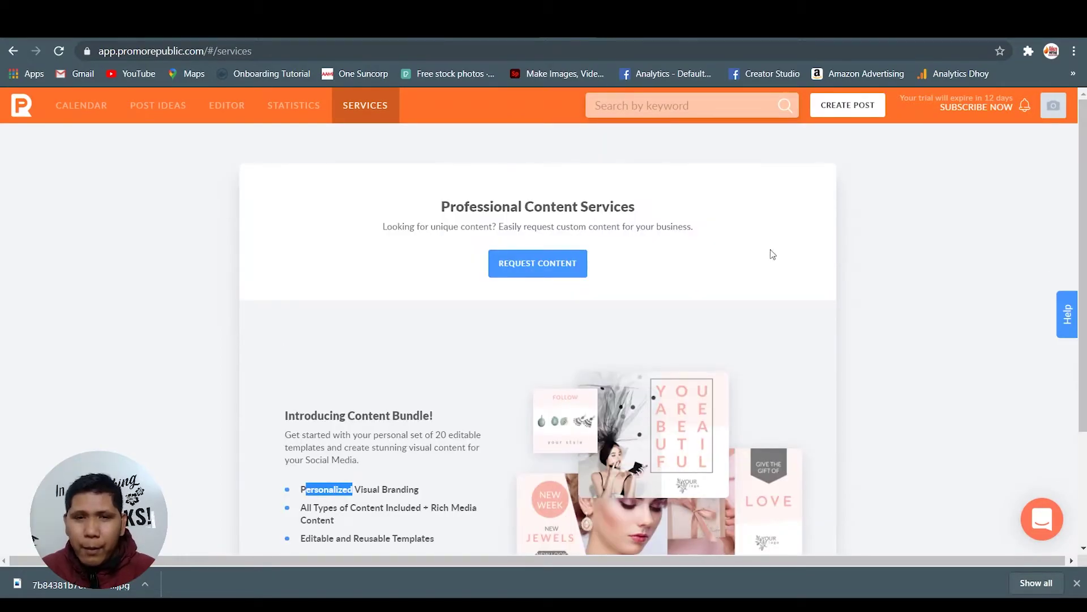
pyautogui.click(985, 260)
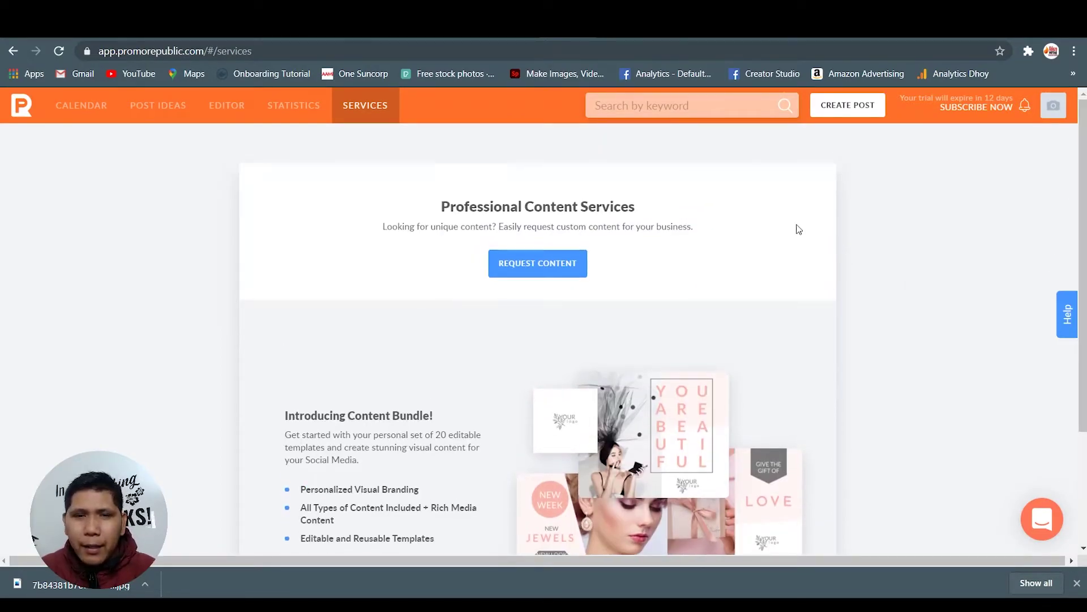
# Step: Search content for 'Fitness' and scroll through the matching templates and photos
pyautogui.click(621, 109)
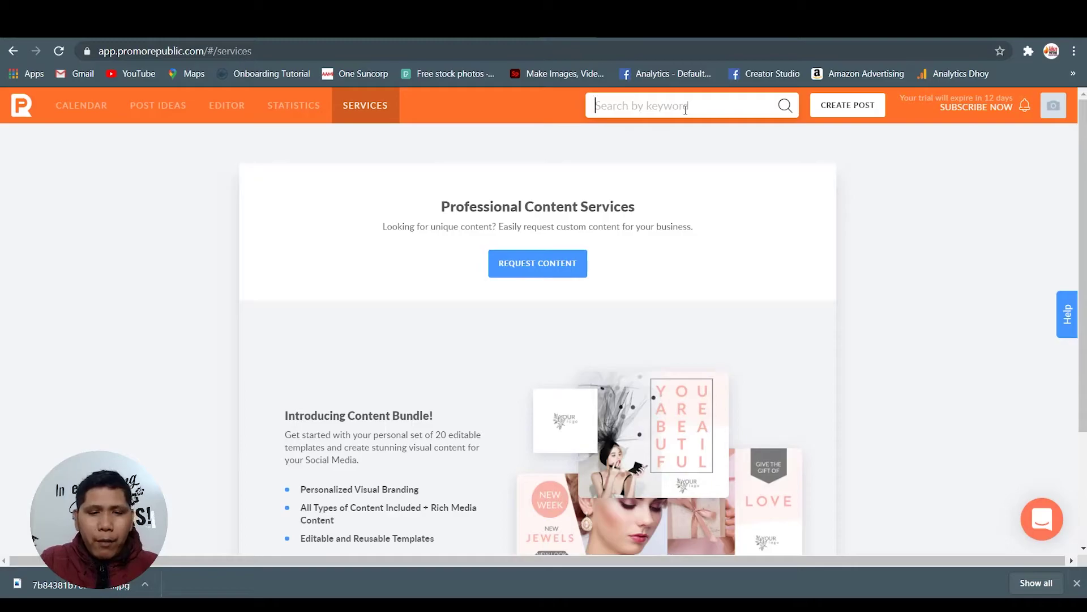
pyautogui.write('F')
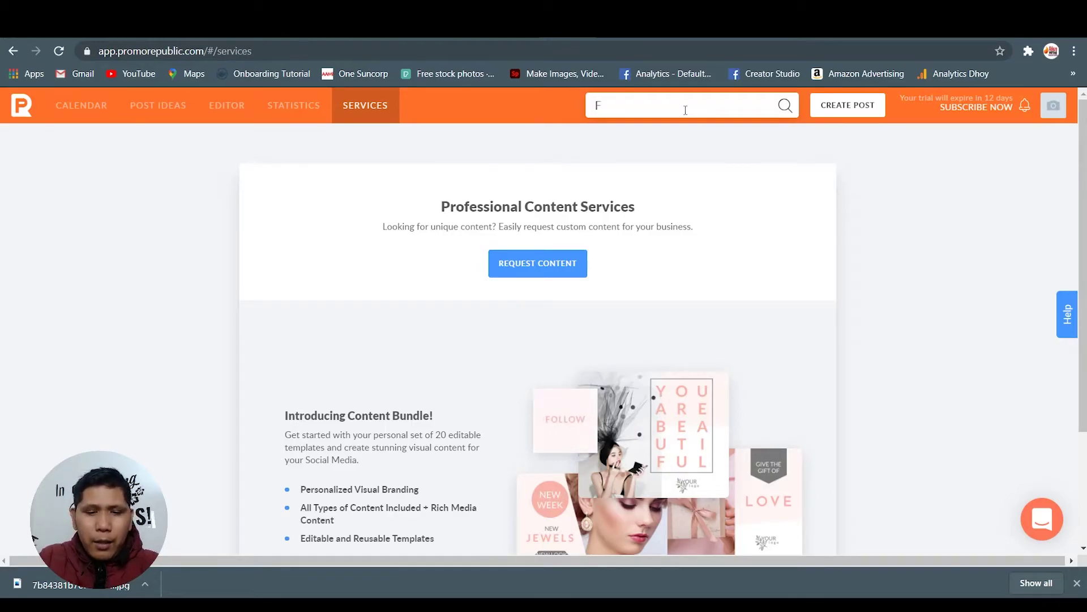
pyautogui.write('itness')
pyautogui.press('Return')
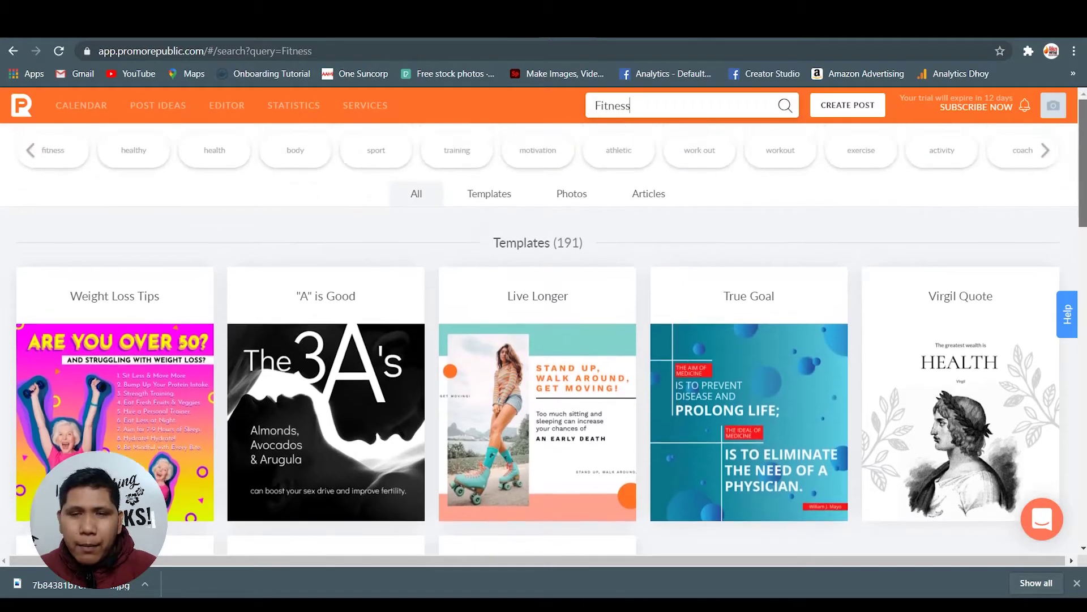
pyautogui.scroll(-2, 824, 339)
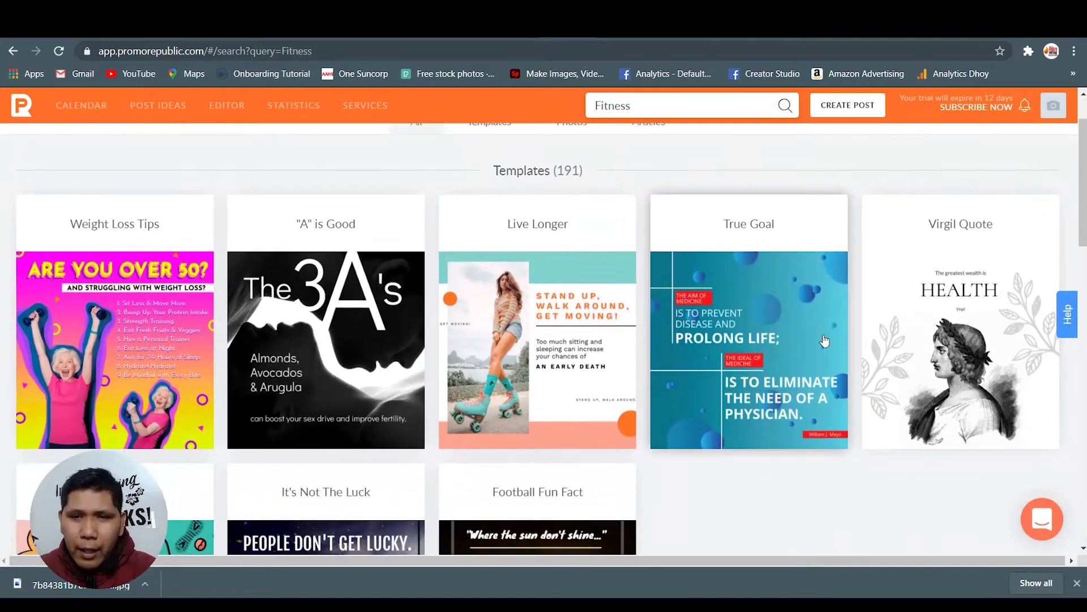
pyautogui.scroll(-2, 821, 336)
pyautogui.moveTo(1084, 226); pyautogui.dragTo(1081, 199)
# Step: Switch the Fitness results to Articles, open and leave a fitness classes article, then browse
pyautogui.click(572, 195)
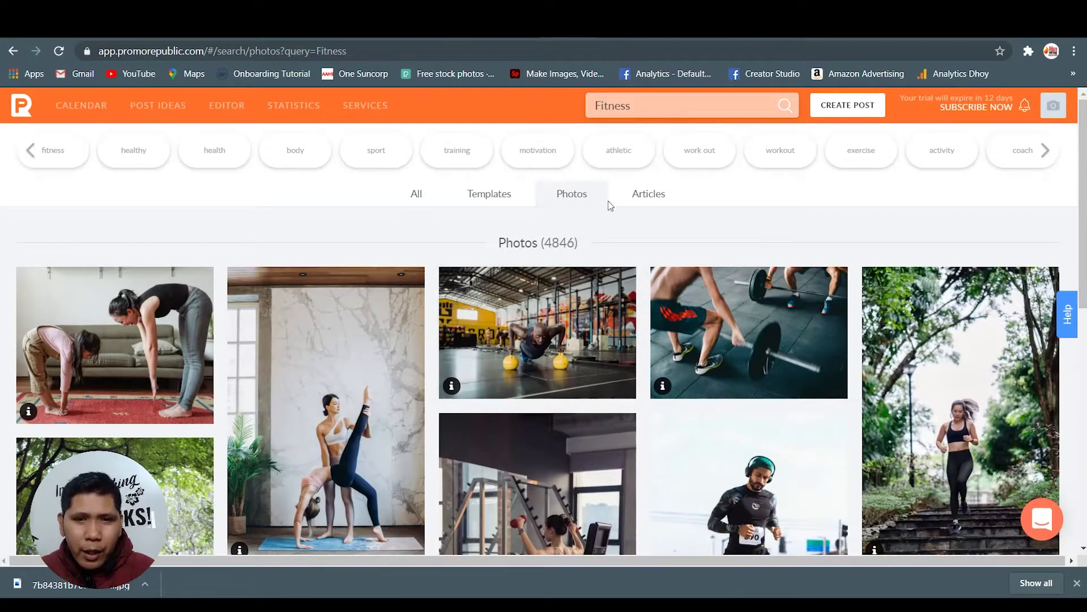
pyautogui.click(640, 195)
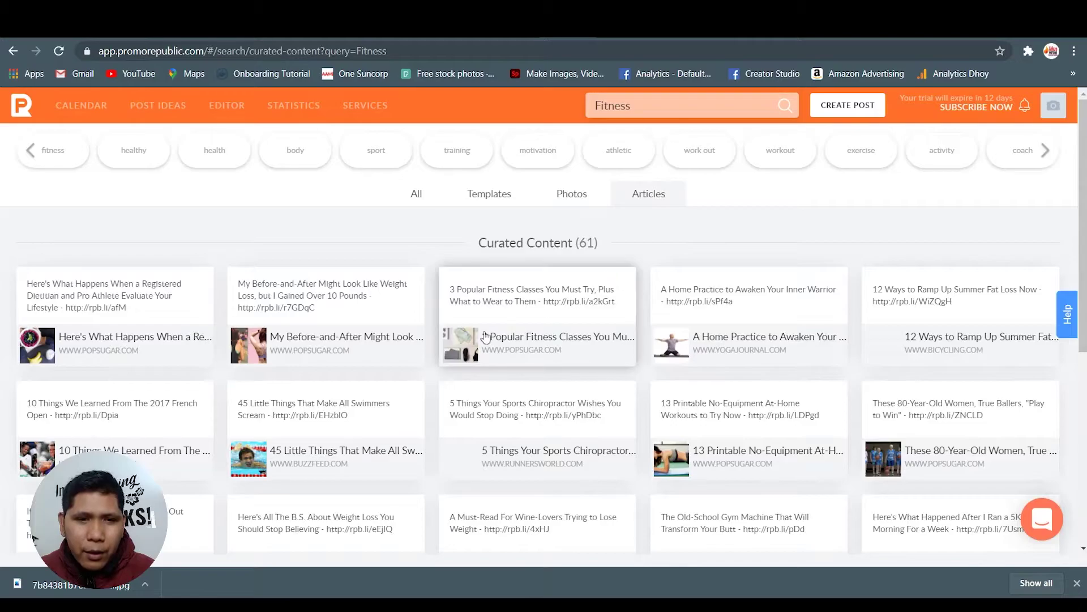
pyautogui.click(542, 300)
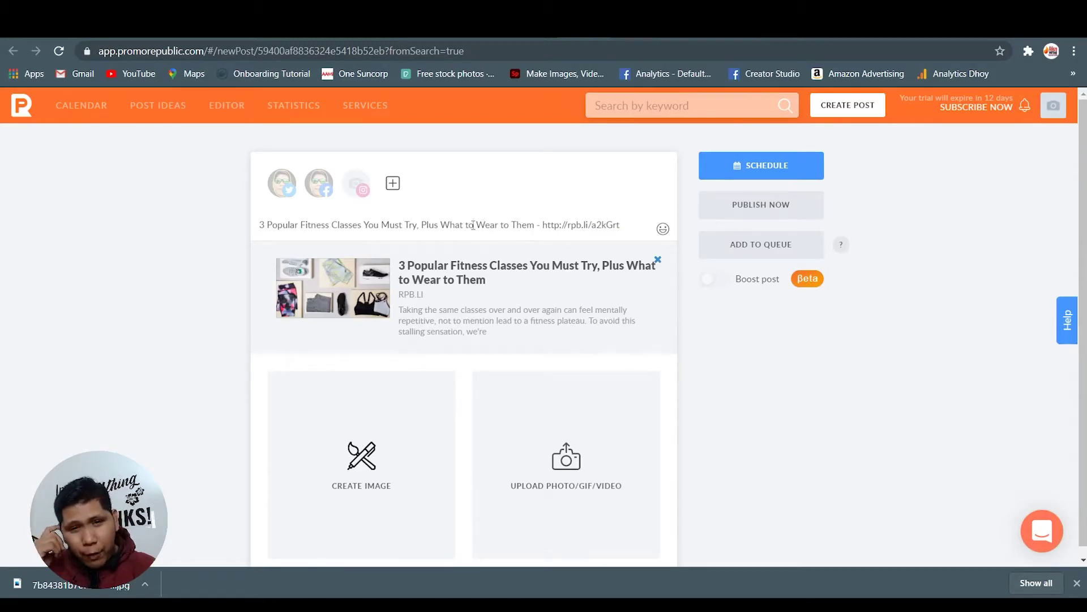
pyautogui.hotkey('alt', 'Left')
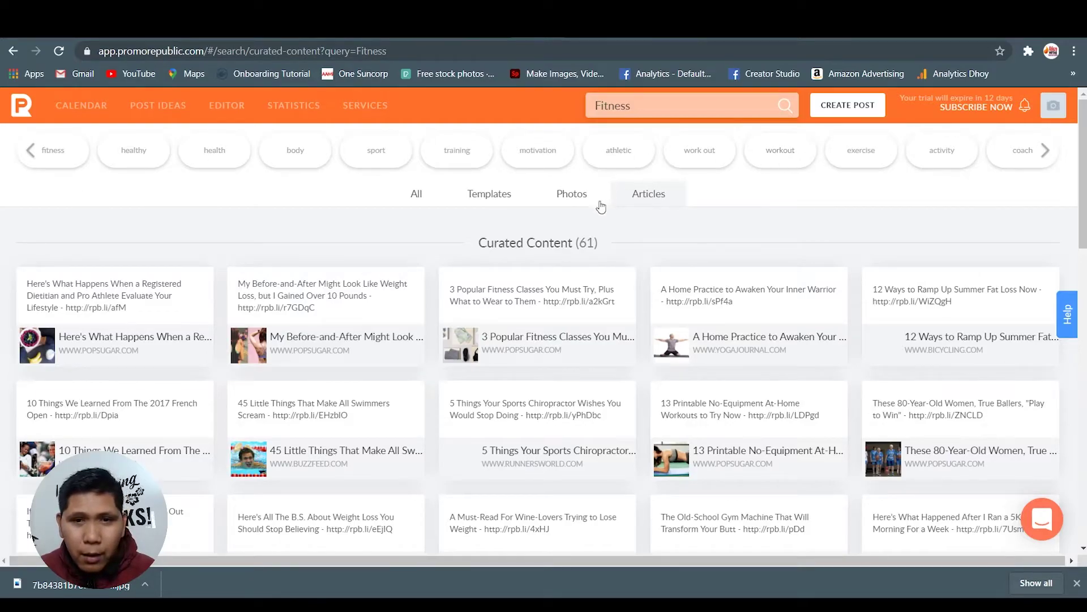
pyautogui.scroll(-10, 375, 224)
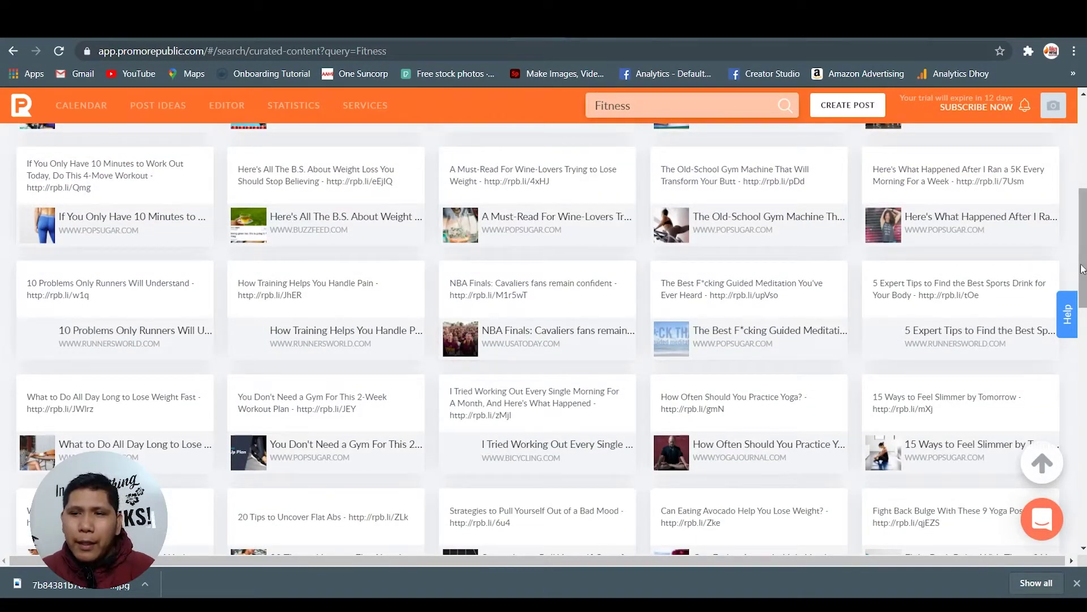
pyautogui.moveTo(1082, 268); pyautogui.dragTo(1082, 181)
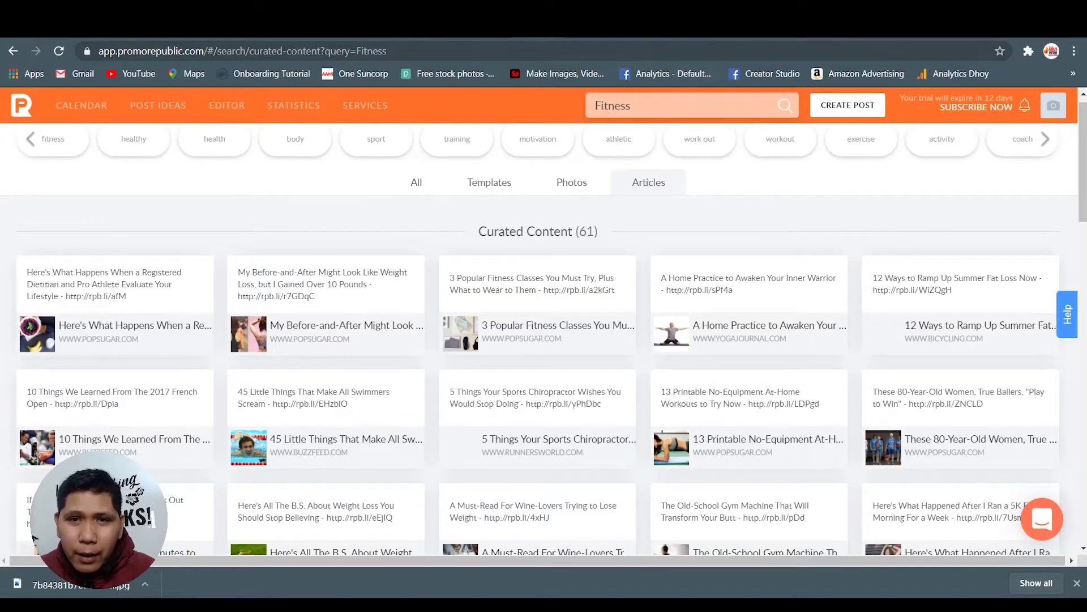
# Step: Start a new post from the fitness classes article and scroll down the page
pyautogui.click(532, 283)
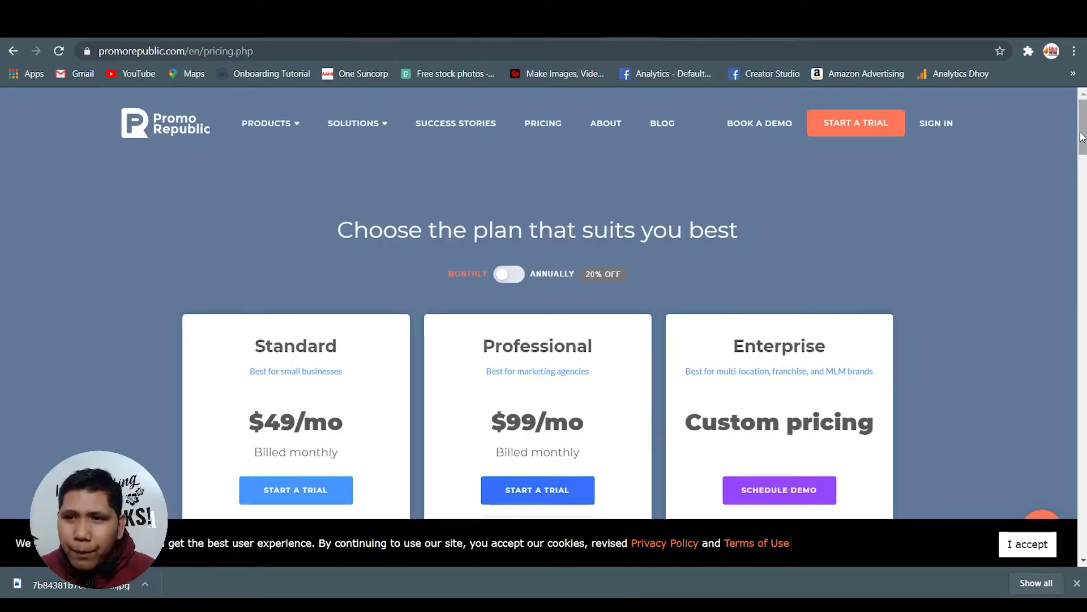
pyautogui.moveTo(1082, 135)
pyautogui.mouseDown()
pyautogui.moveTo(1082, 146)
pyautogui.moveTo(1083, 118)
pyautogui.mouseUp()
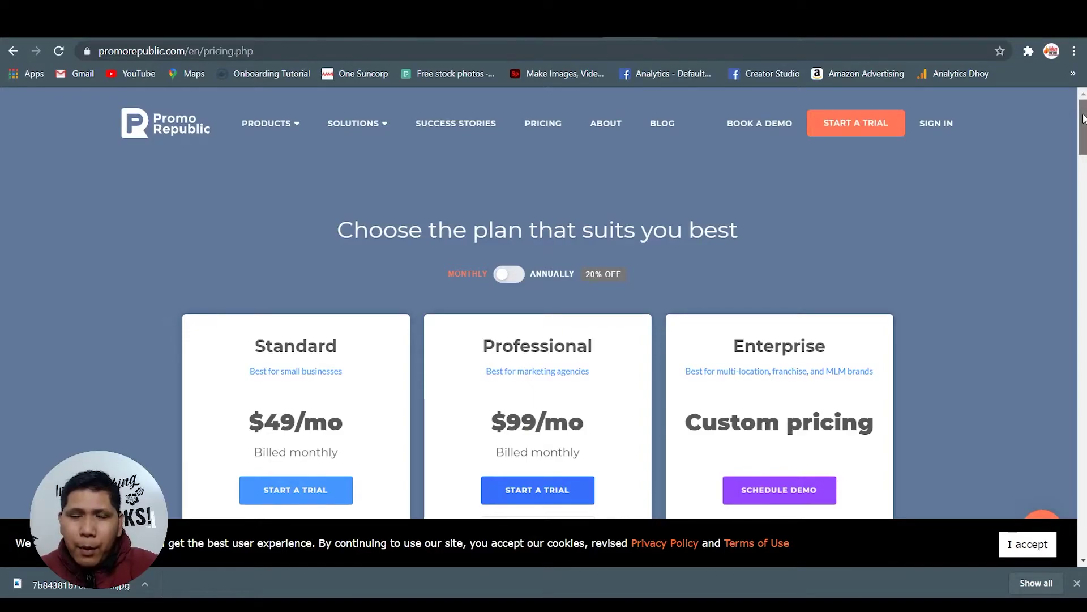
pyautogui.scroll(-2, 1082, 118)
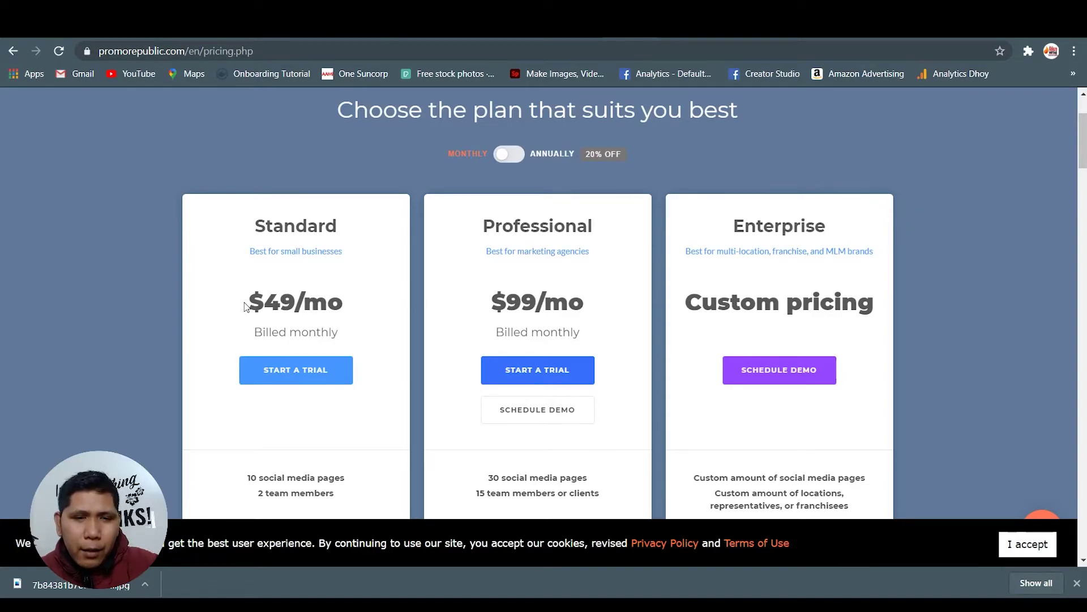
# Step: Review the pricing cards, highlighting the Standard plan's team member allowance
pyautogui.moveTo(244, 306); pyautogui.dragTo(327, 306)
pyautogui.scroll(-1, 355, 338)
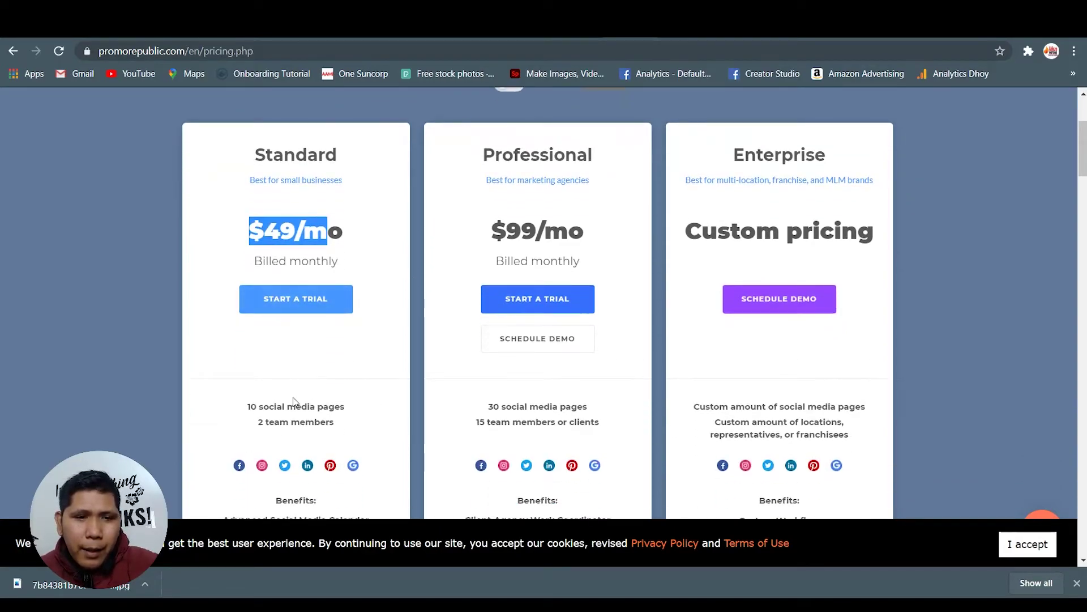
pyautogui.scroll(-2, 291, 403)
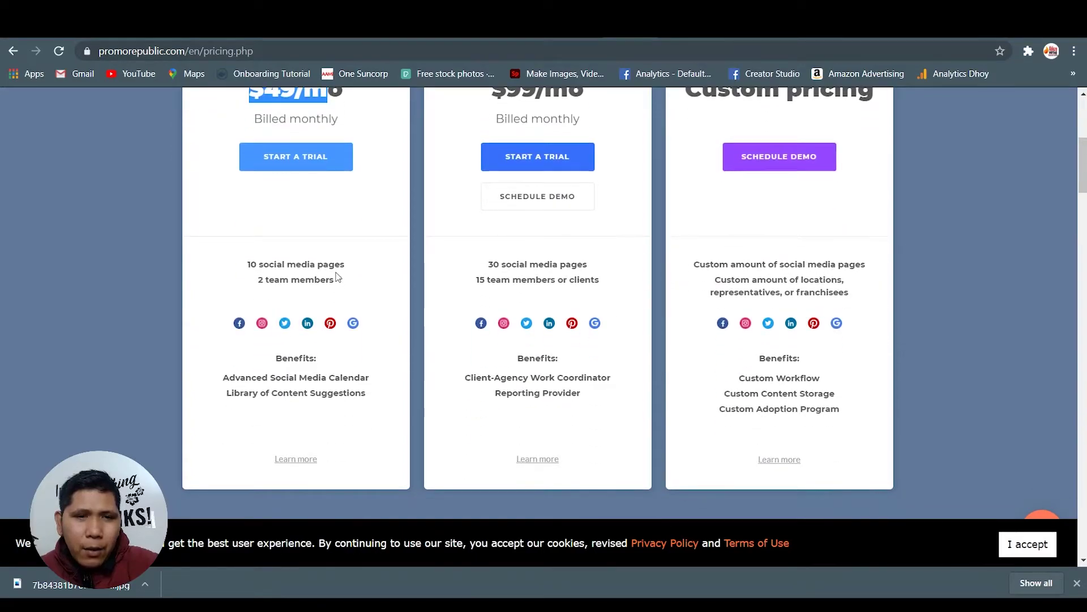
pyautogui.scroll(1, 300, 383)
pyautogui.moveTo(266, 351); pyautogui.dragTo(329, 352)
pyautogui.click(369, 399)
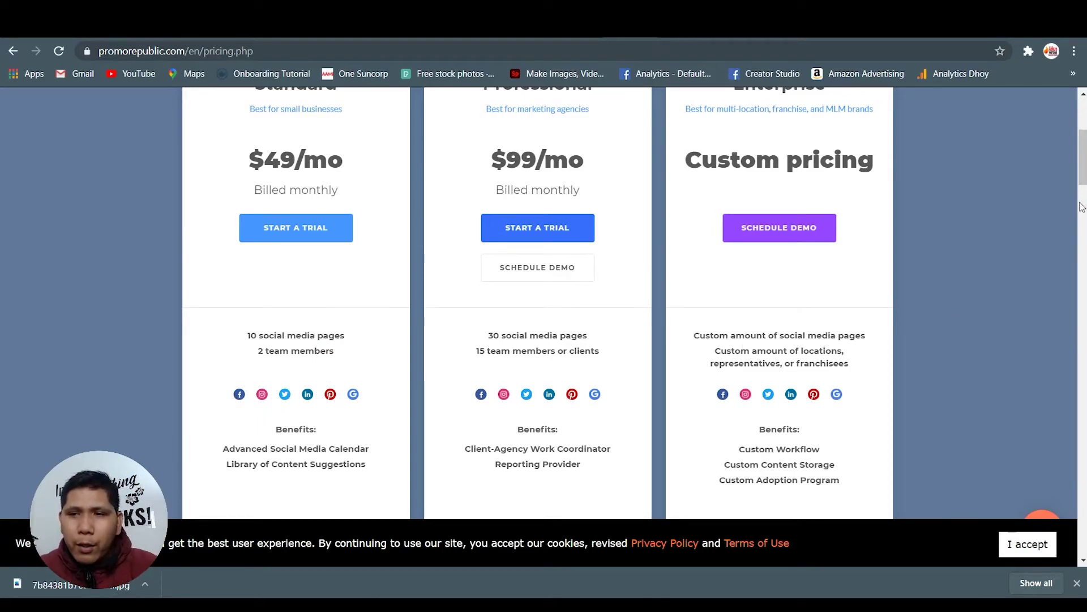
# Step: Examine the Billed monthly option and the Professional plan's 30 social media pages
pyautogui.moveTo(1082, 181); pyautogui.dragTo(1083, 192)
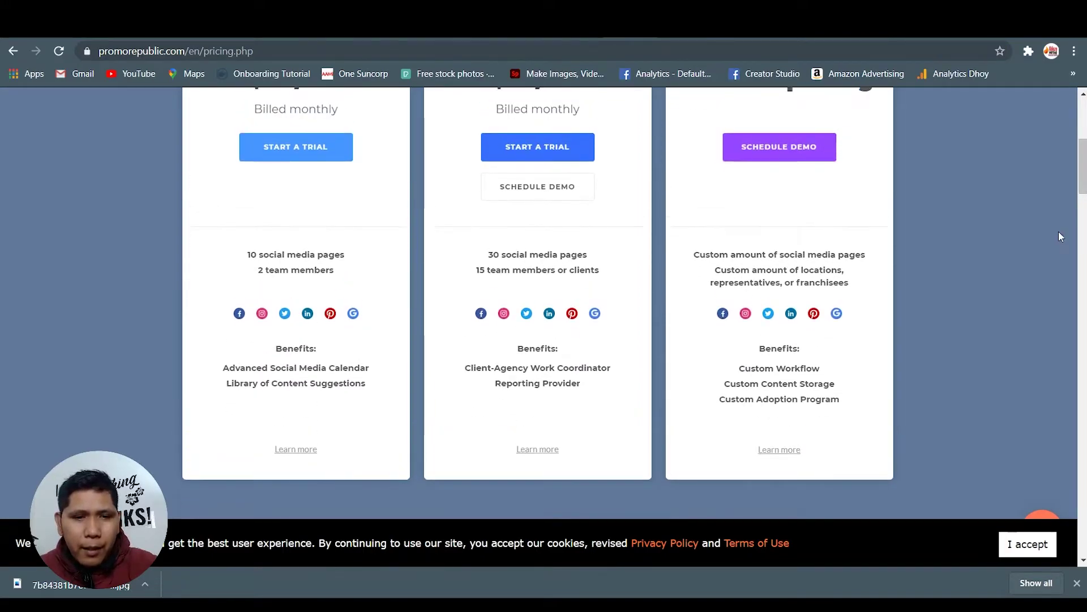
pyautogui.scroll(4, 626, 332)
pyautogui.moveTo(483, 216); pyautogui.dragTo(566, 218)
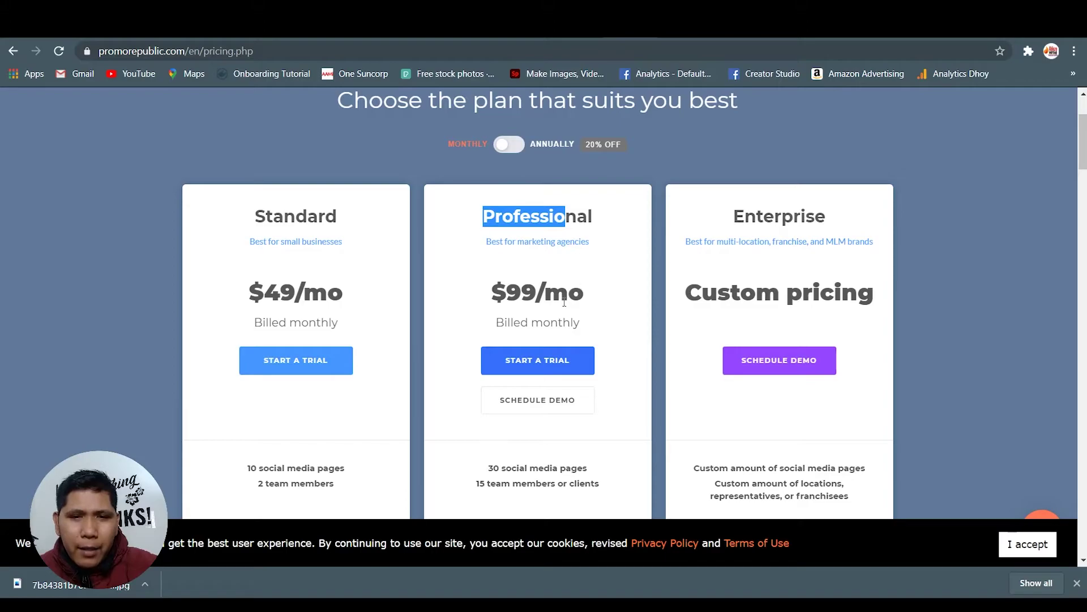
pyautogui.scroll(-3, 549, 299)
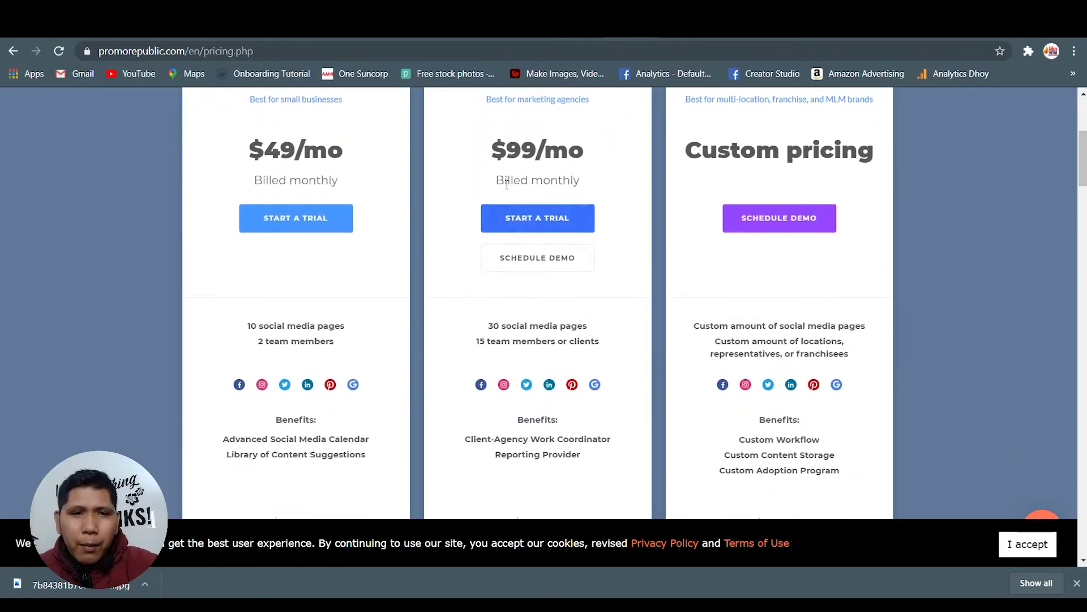
pyautogui.moveTo(505, 180); pyautogui.dragTo(550, 180)
pyautogui.scroll(1, 572, 291)
pyautogui.scroll(-1, 572, 292)
pyautogui.click(611, 282)
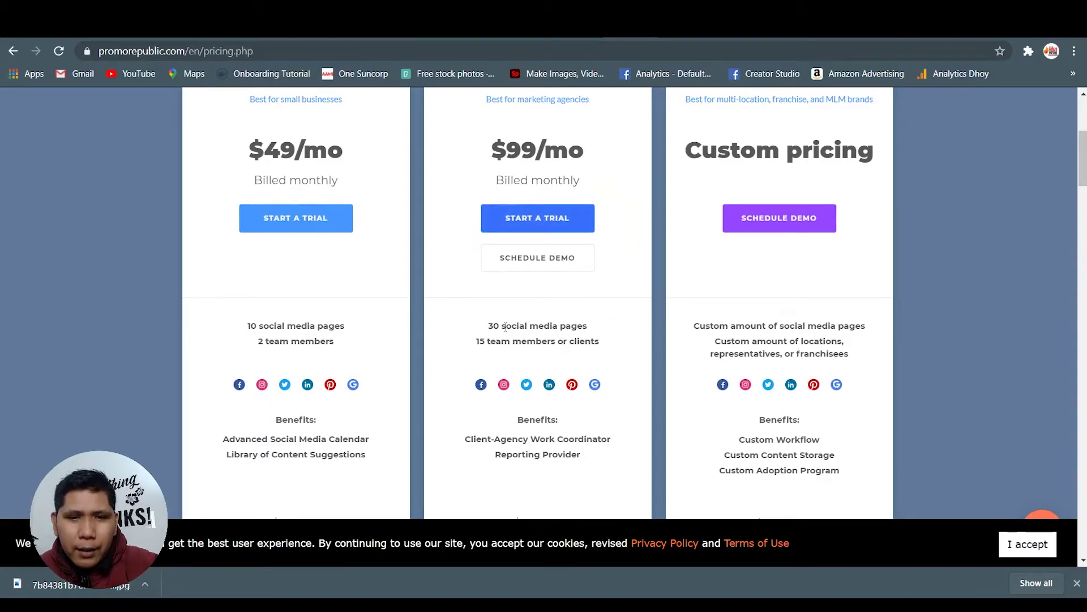
pyautogui.moveTo(489, 326); pyautogui.dragTo(567, 327)
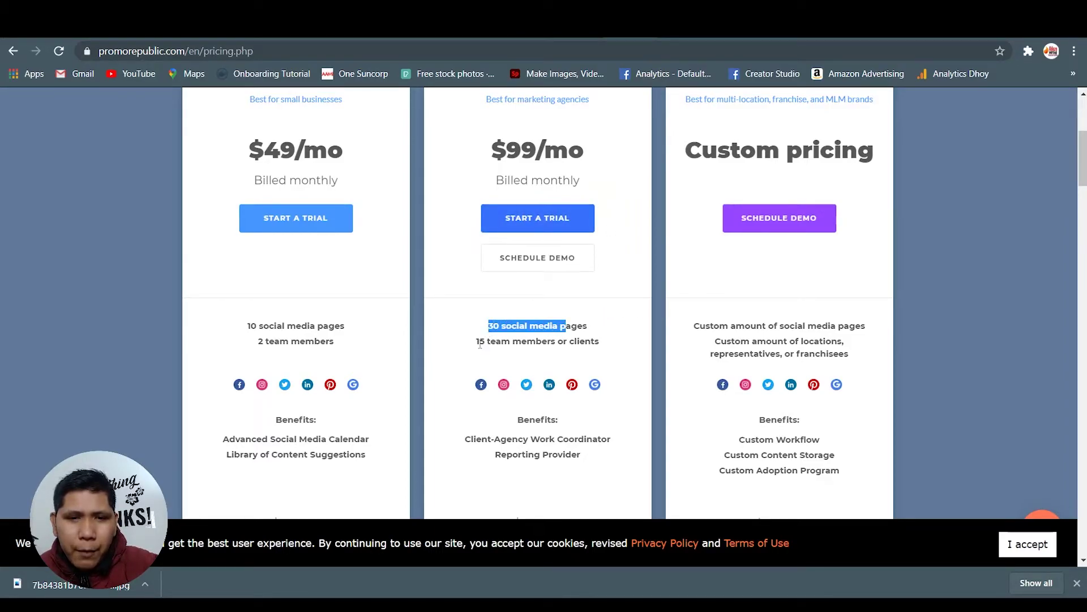
pyautogui.moveTo(479, 341); pyautogui.dragTo(556, 340)
pyautogui.scroll(-2, 531, 330)
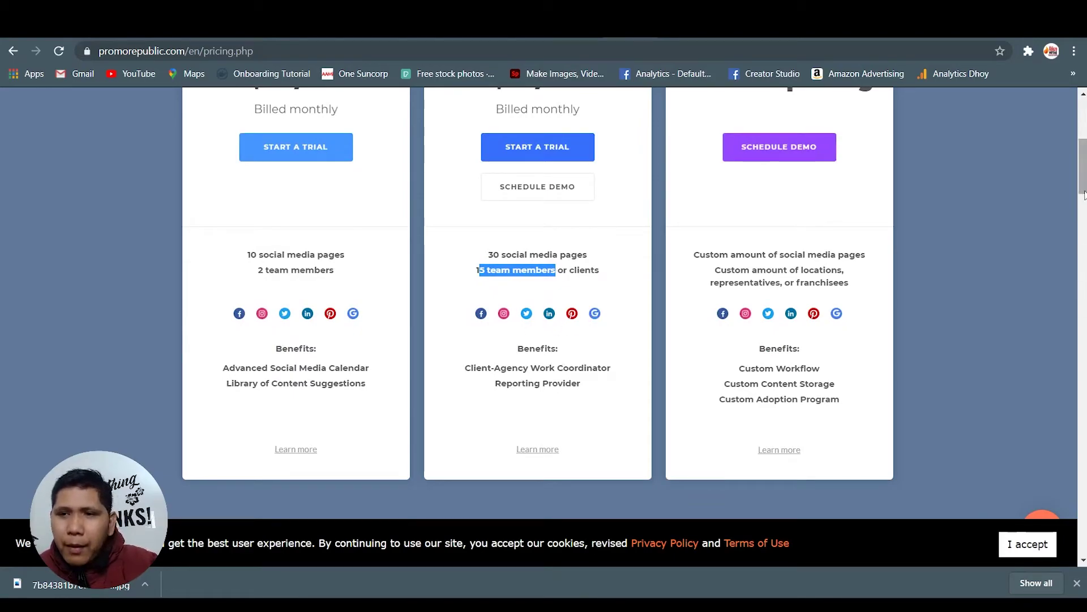
# Step: Scroll to the $9/mo Solo Plan and highlight its social media pages and Social Media Calendar
pyautogui.moveTo(1084, 193); pyautogui.dragTo(1084, 169)
pyautogui.scroll(-1, 806, 320)
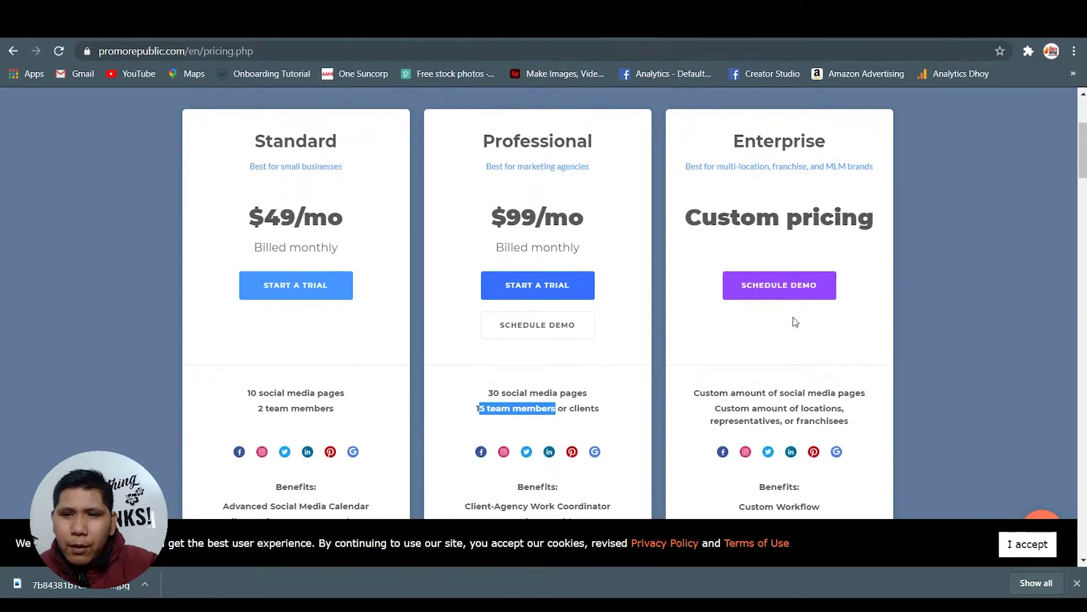
pyautogui.moveTo(1082, 164); pyautogui.dragTo(1082, 200)
pyautogui.scroll(-1, 1000, 249)
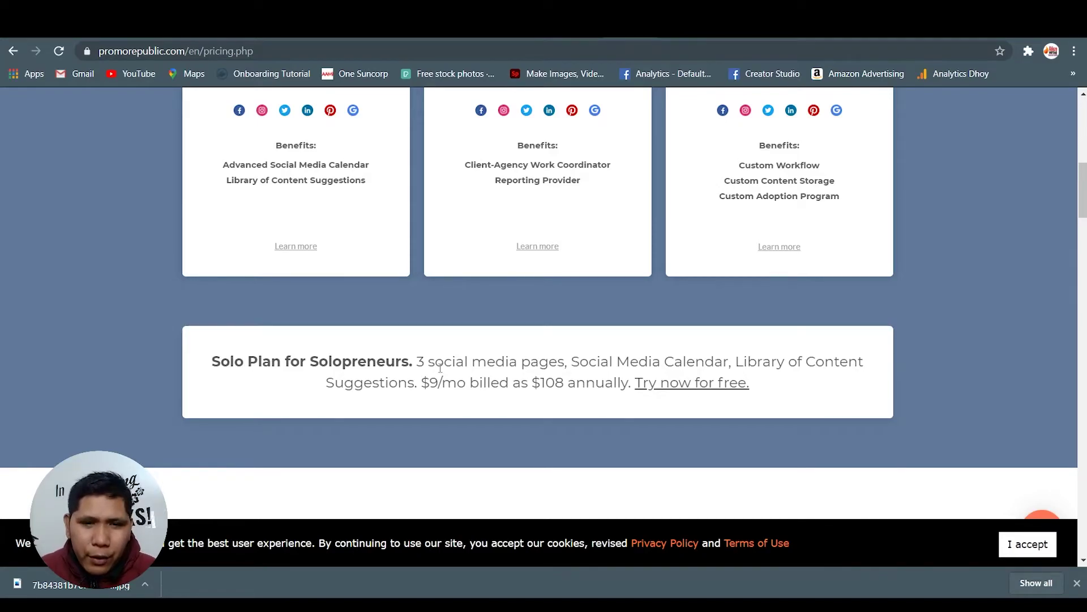
pyautogui.moveTo(431, 366); pyautogui.dragTo(499, 364)
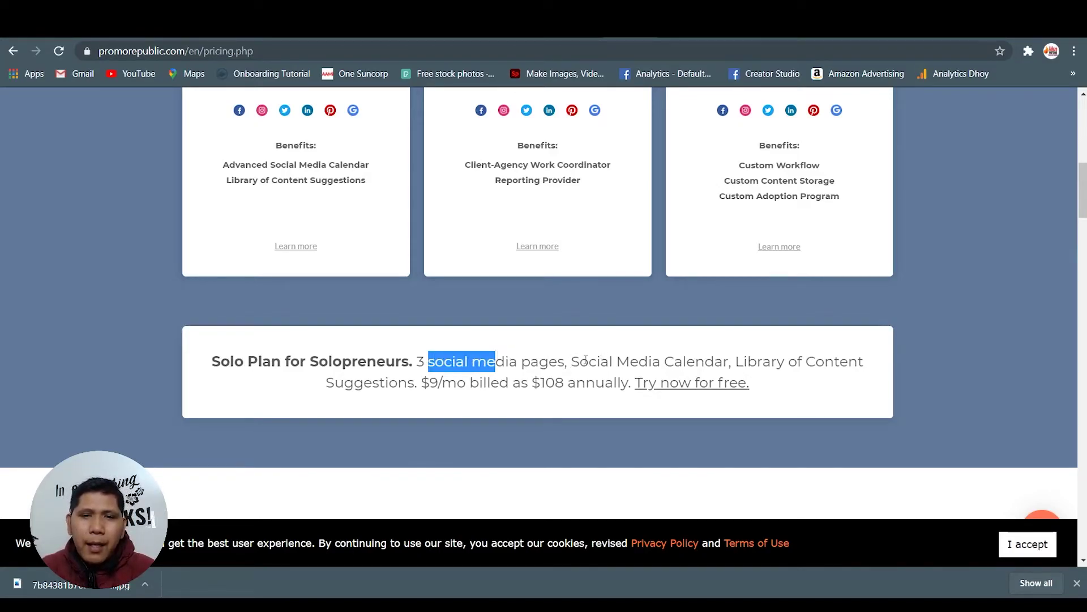
pyautogui.moveTo(588, 363); pyautogui.dragTo(650, 359)
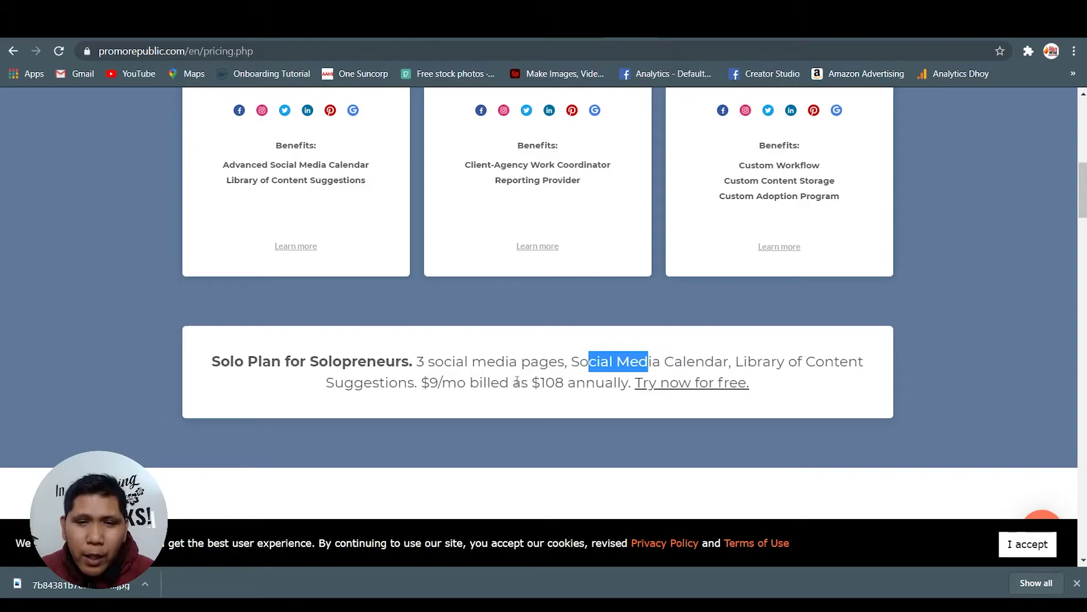
pyautogui.moveTo(1083, 212); pyautogui.dragTo(1083, 201)
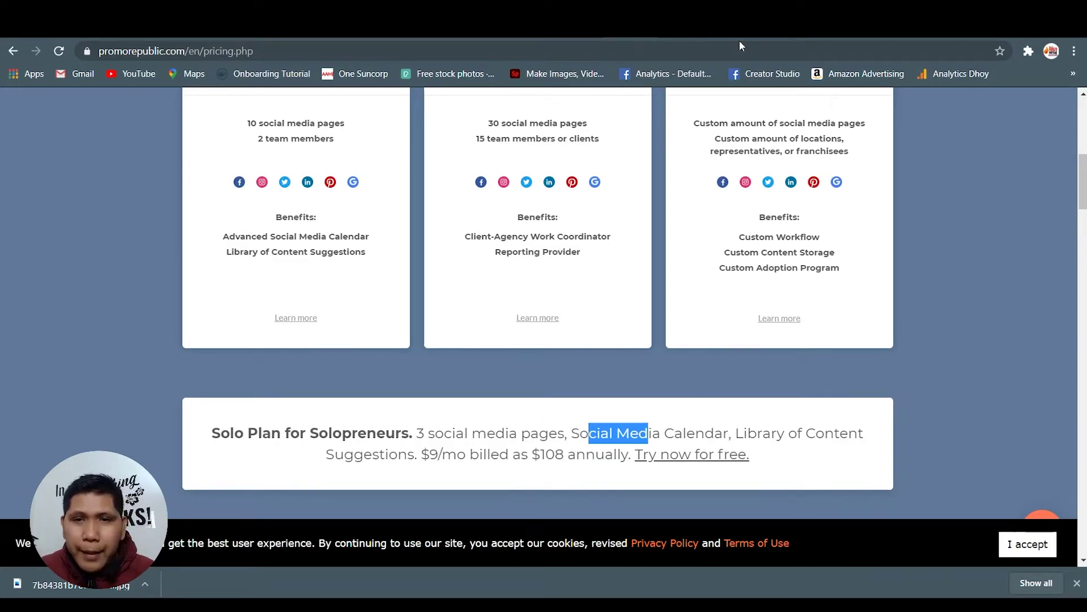
pyautogui.scroll(-5, 888, 239)
pyautogui.scroll(1, 886, 238)
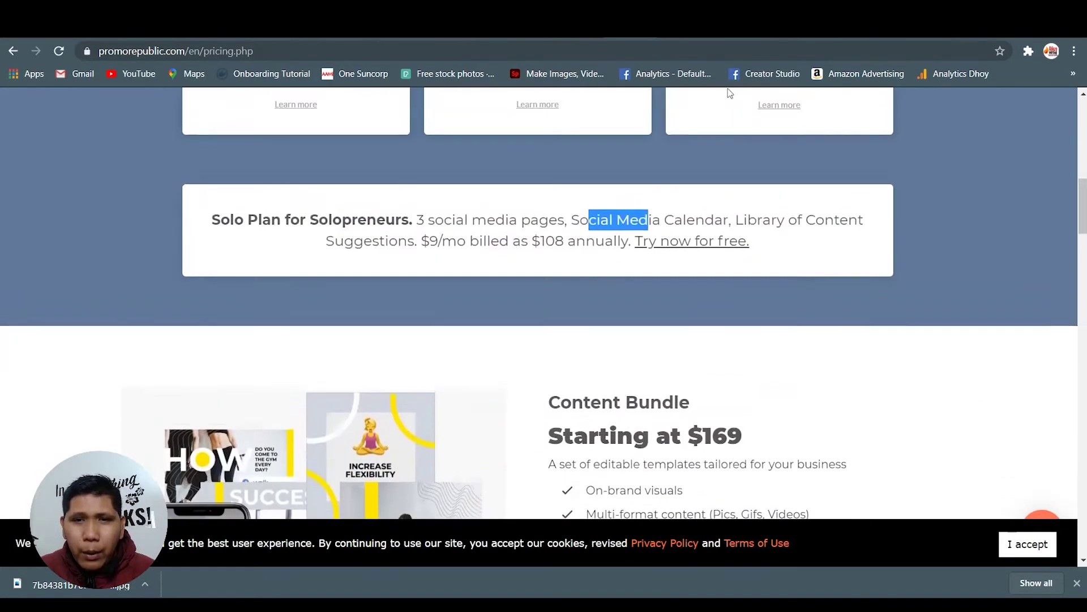
# Step: Switch to the Hootsuite comparison page and review its table, with prices of $99–$182/mo versus $599/mo
pyautogui.hotkey('ctrl', 'Tab')
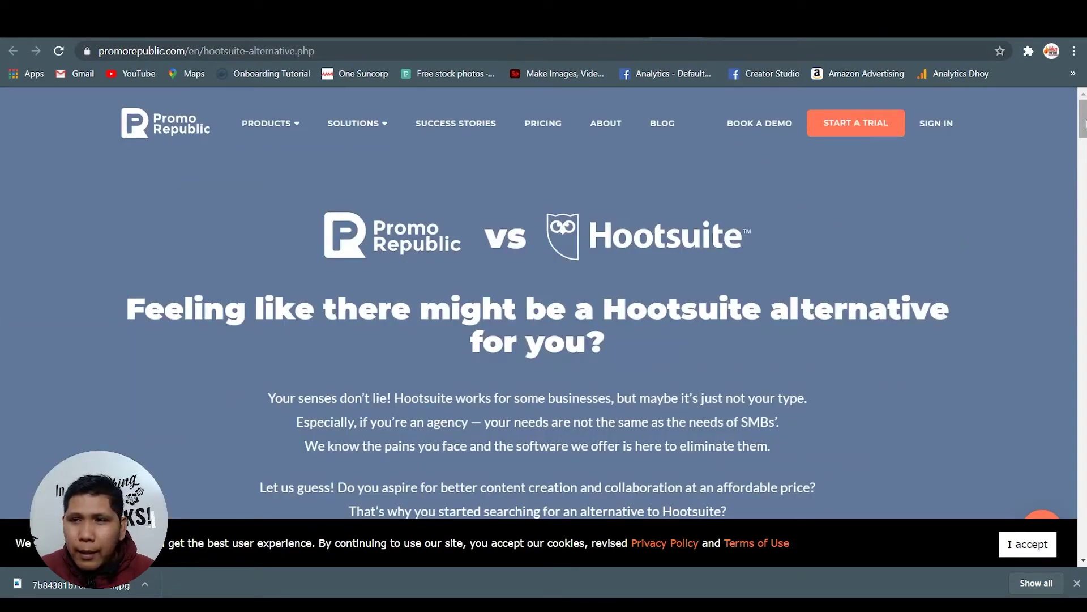
pyautogui.moveTo(1084, 118); pyautogui.dragTo(1084, 120)
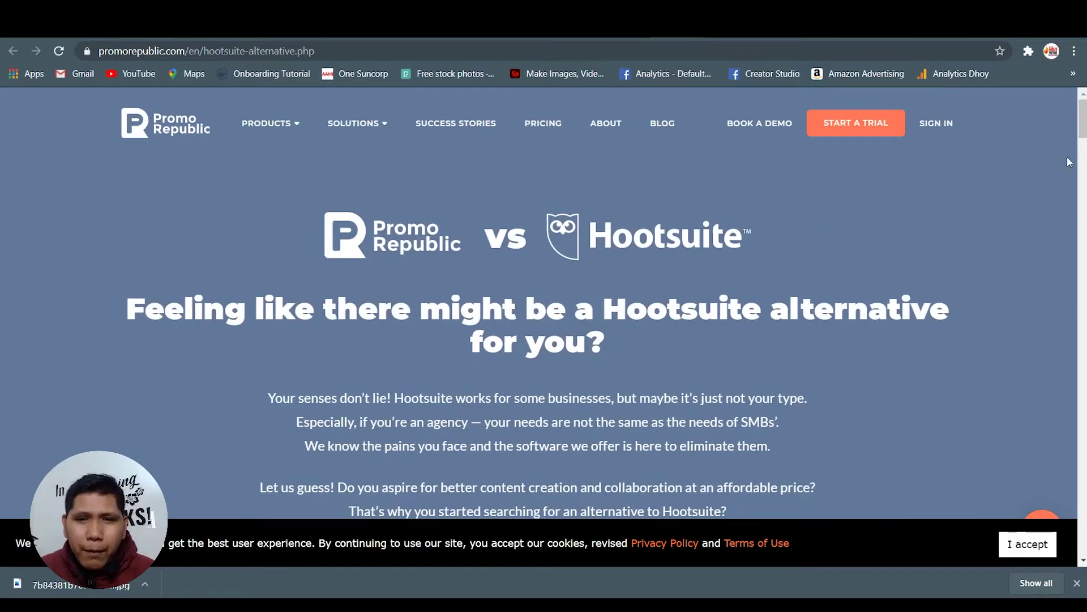
pyautogui.moveTo(1083, 119); pyautogui.dragTo(1084, 179)
pyautogui.scroll(-2, 538, 306)
pyautogui.scroll(-1, 961, 230)
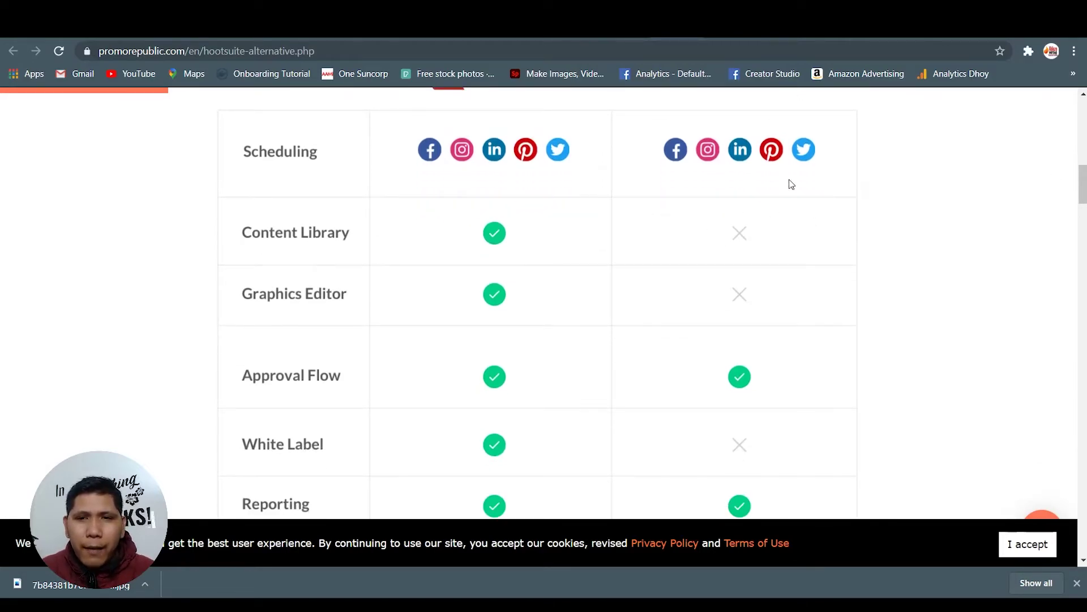
pyautogui.scroll(1, 451, 233)
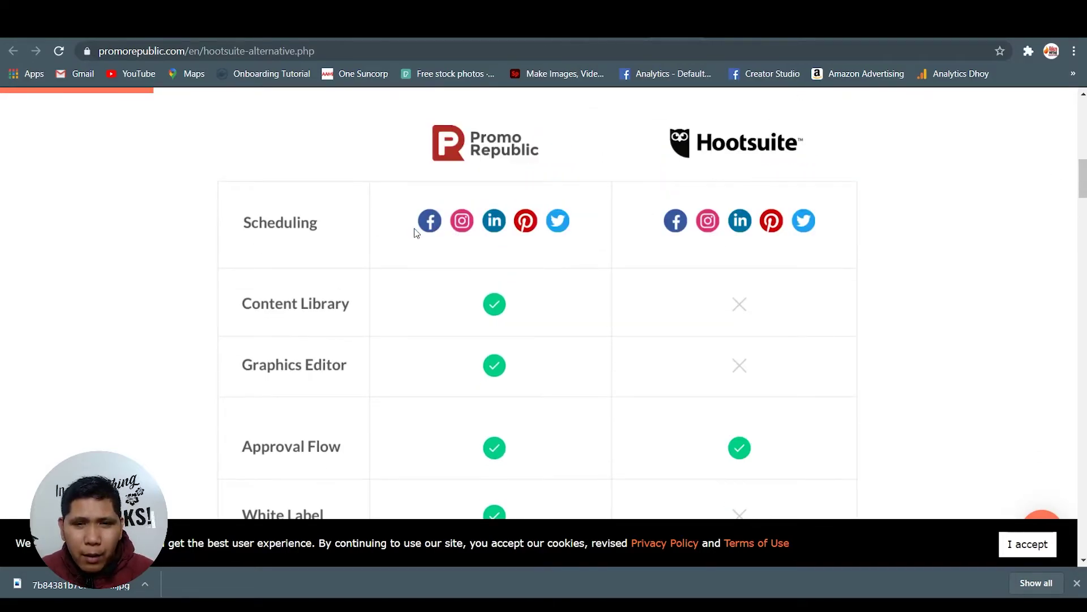
pyautogui.scroll(-2, 533, 242)
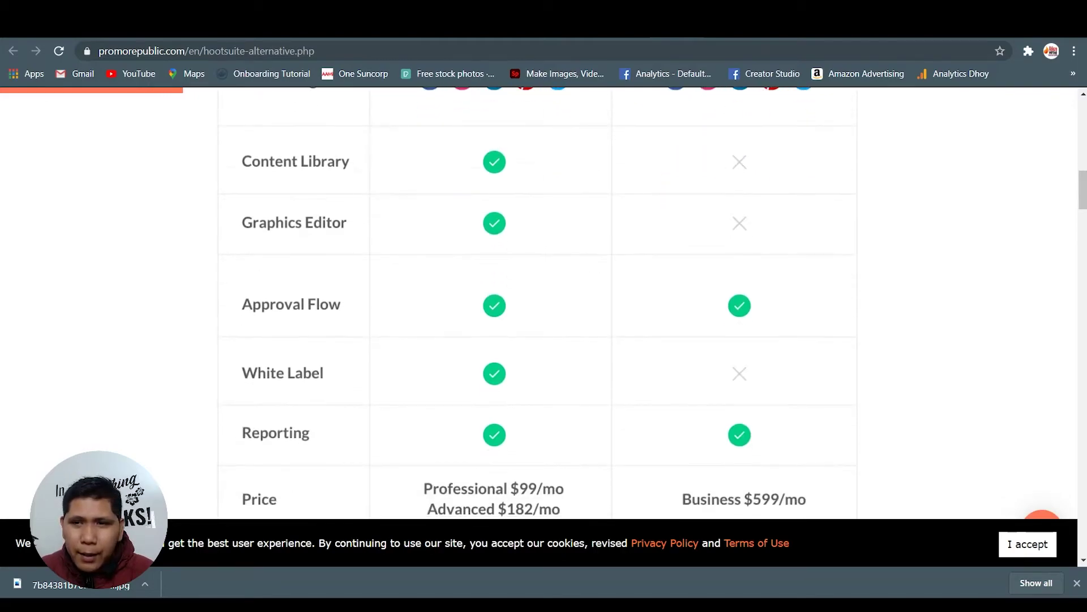
pyautogui.scroll(2, 682, 301)
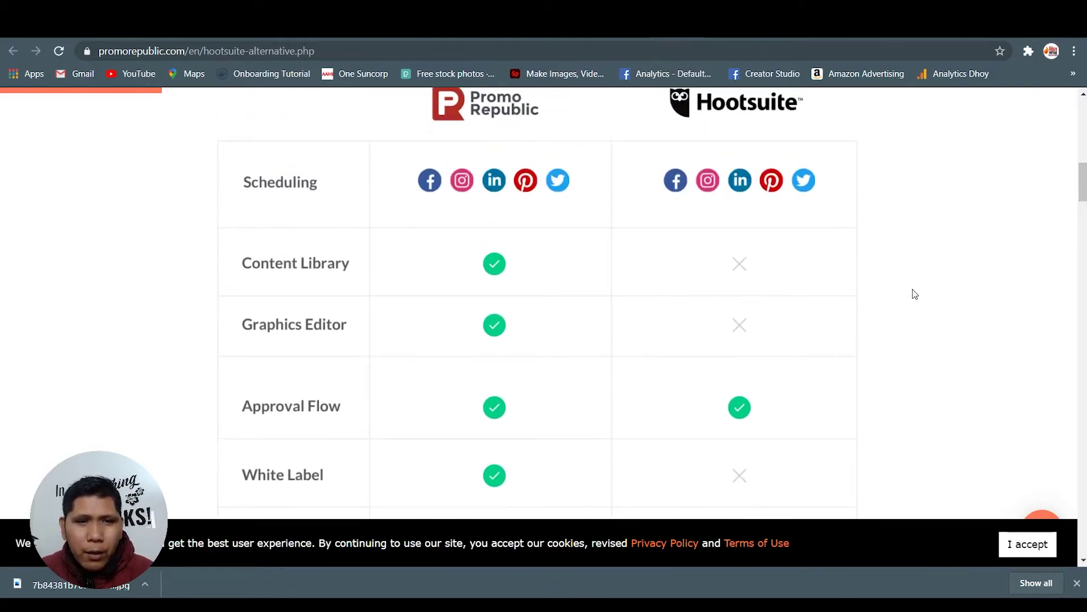
pyautogui.scroll(-1, 1083, 204)
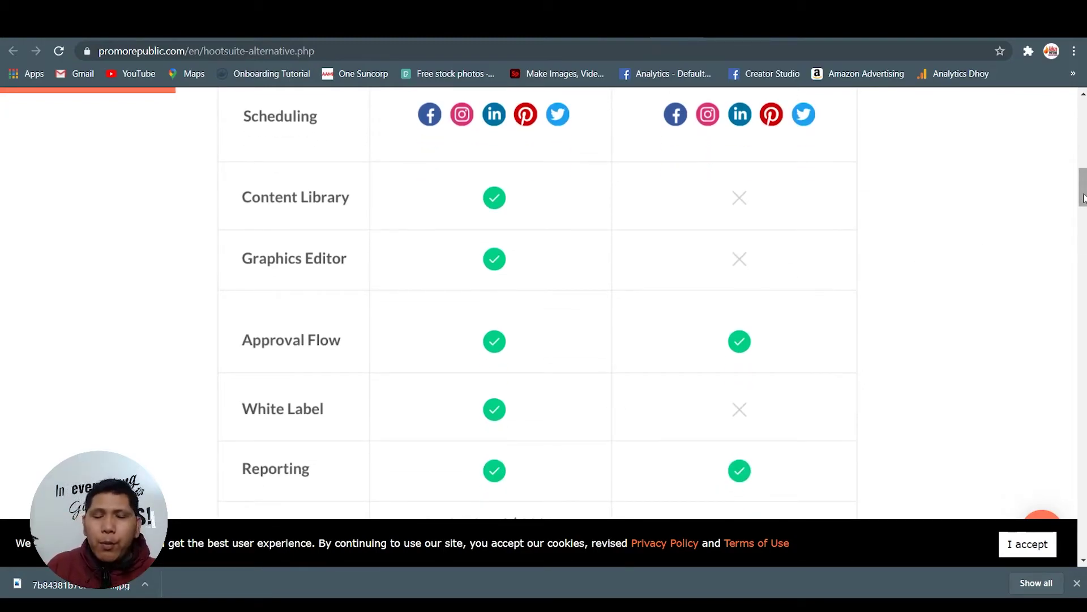
pyautogui.scroll(-1, 1083, 199)
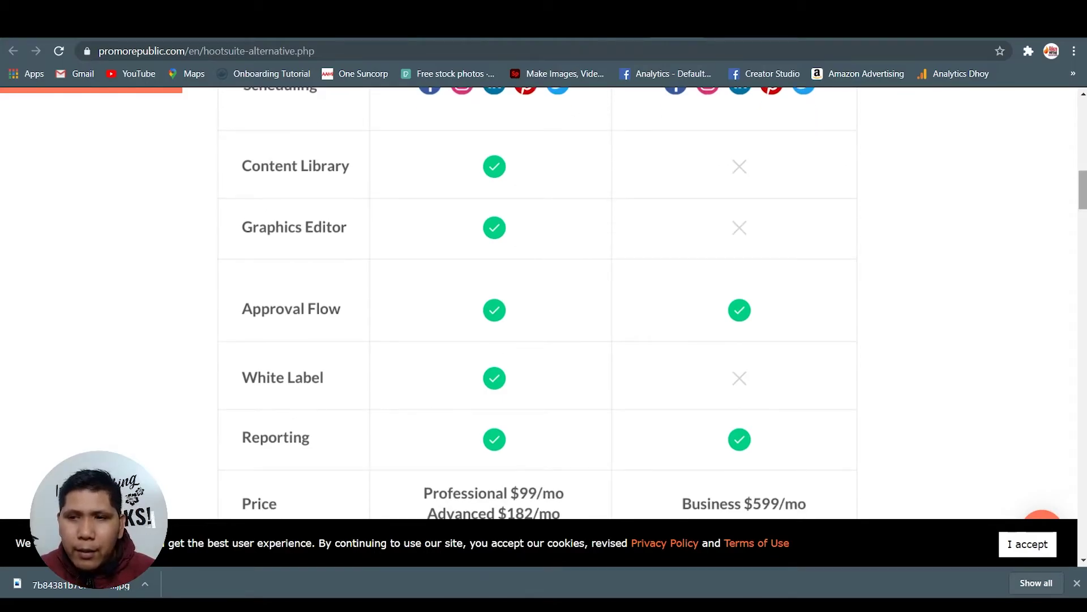
pyautogui.scroll(-3, 1083, 192)
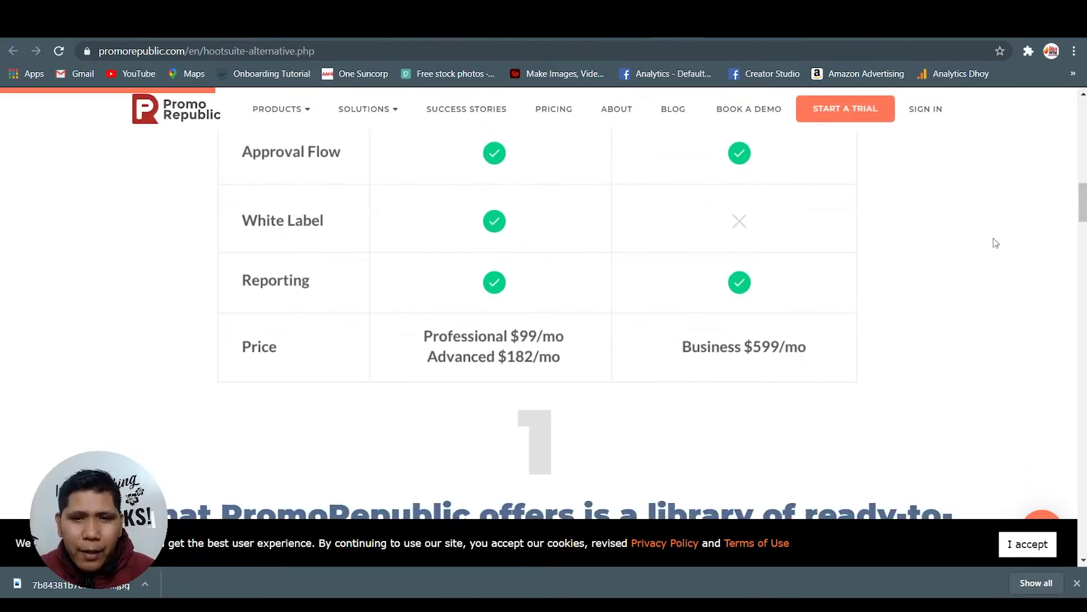
pyautogui.scroll(1, 813, 347)
pyautogui.scroll(-1, 814, 347)
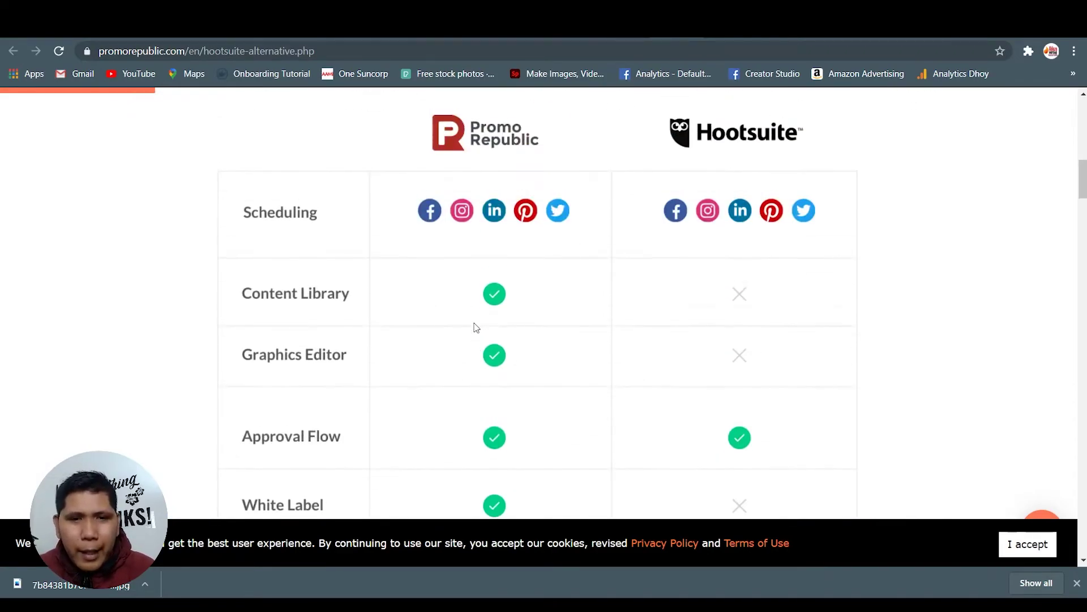
pyautogui.scroll(-5, 475, 327)
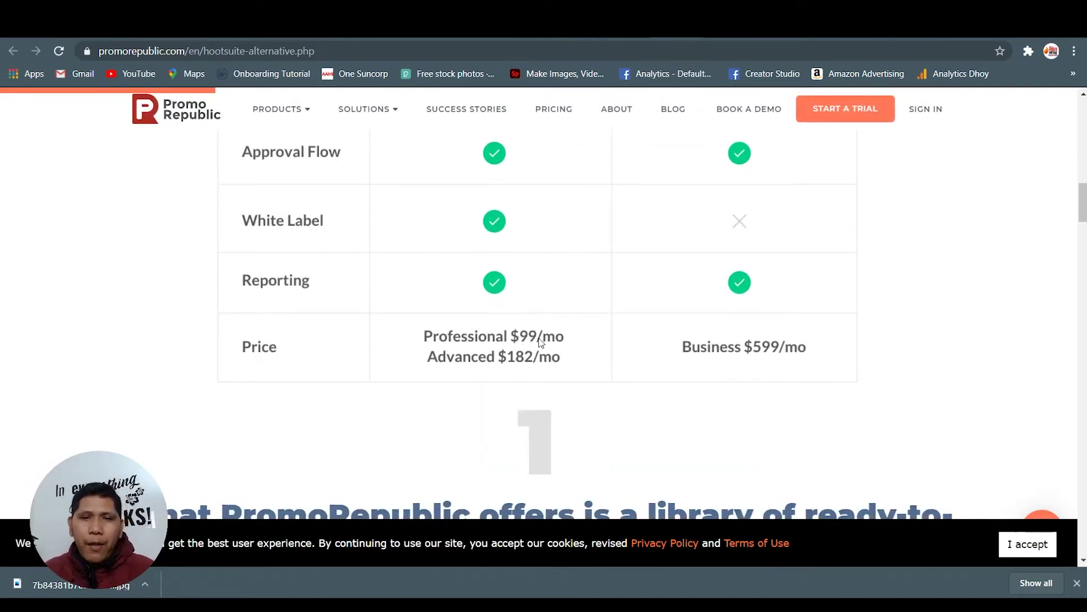
pyautogui.moveTo(1082, 210)
pyautogui.mouseDown()
pyautogui.moveTo(1083, 242)
pyautogui.moveTo(1083, 207)
pyautogui.mouseUp()
# Step: Open the Buffer alternative comparison page and scroll through its comparison table
pyautogui.click(840, 28)
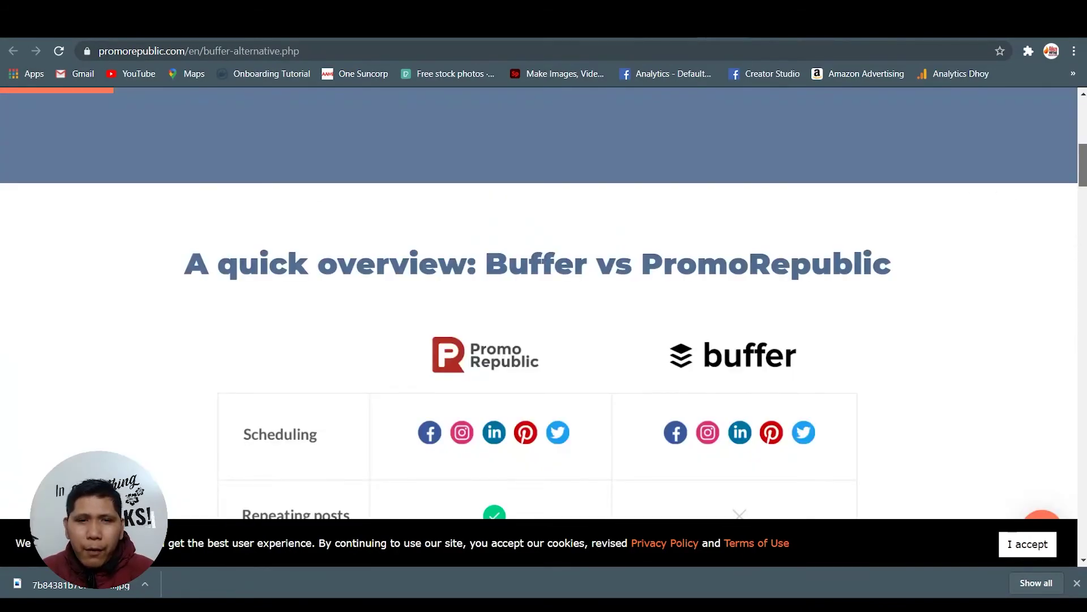
pyautogui.moveTo(1083, 172); pyautogui.dragTo(1084, 197)
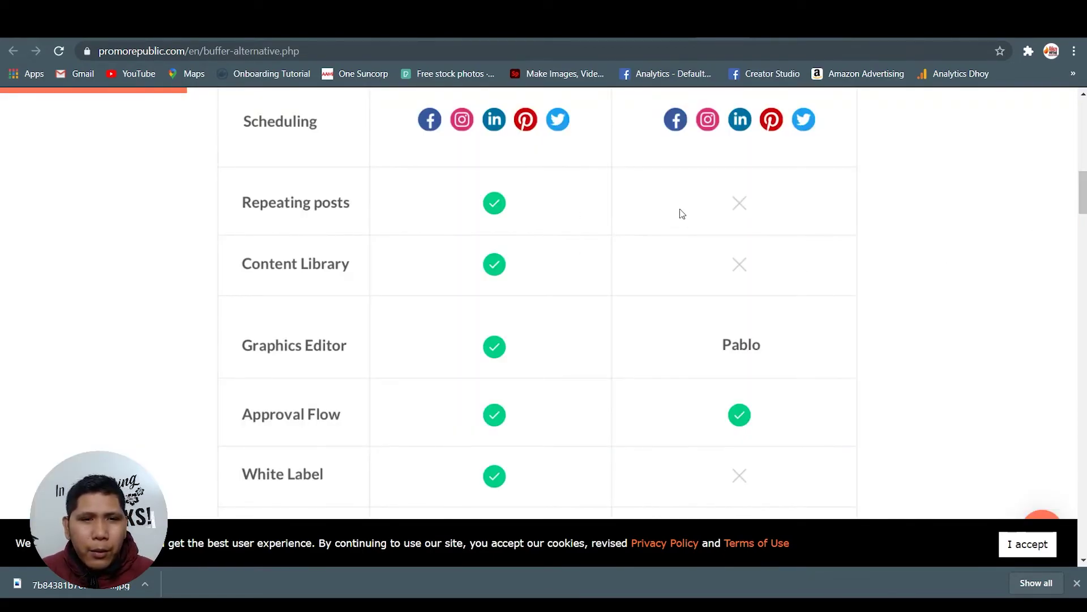
pyautogui.scroll(-1, 824, 278)
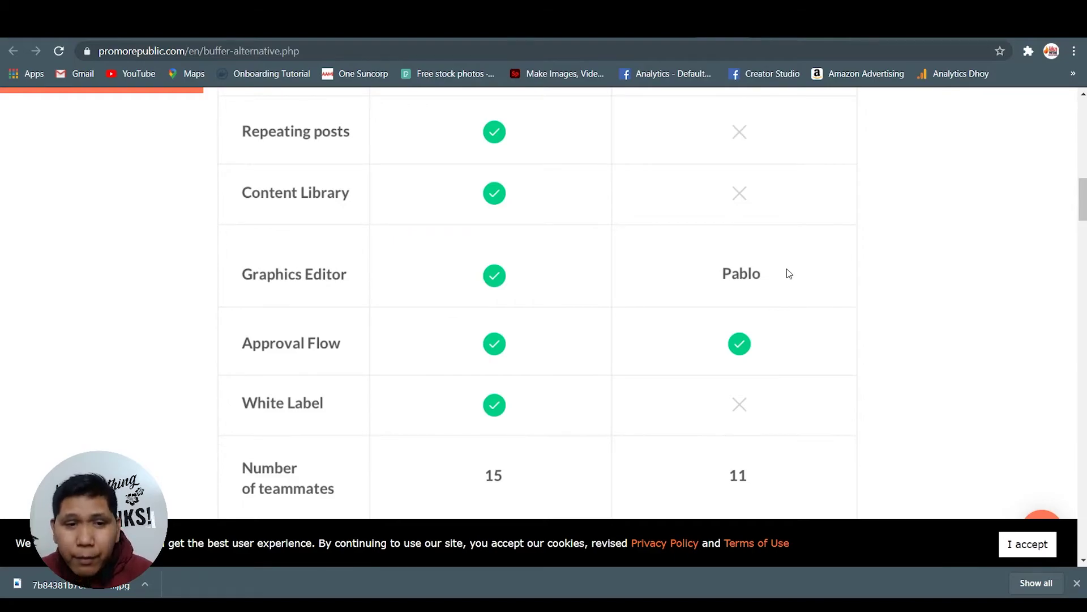
pyautogui.scroll(-2, 913, 324)
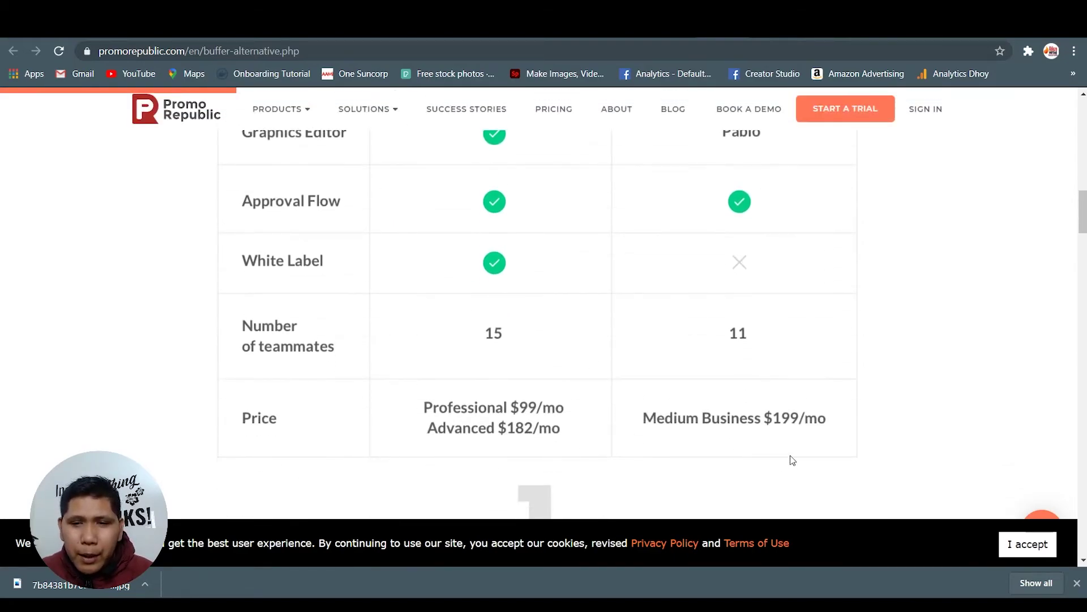
pyautogui.scroll(3, 987, 274)
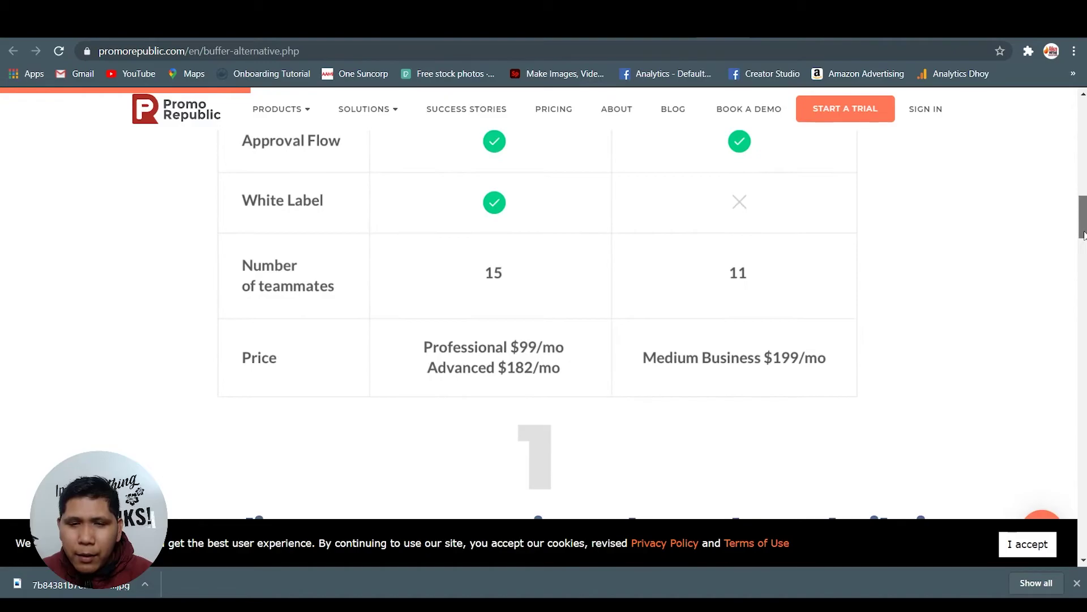
pyautogui.scroll(-2, 1083, 192)
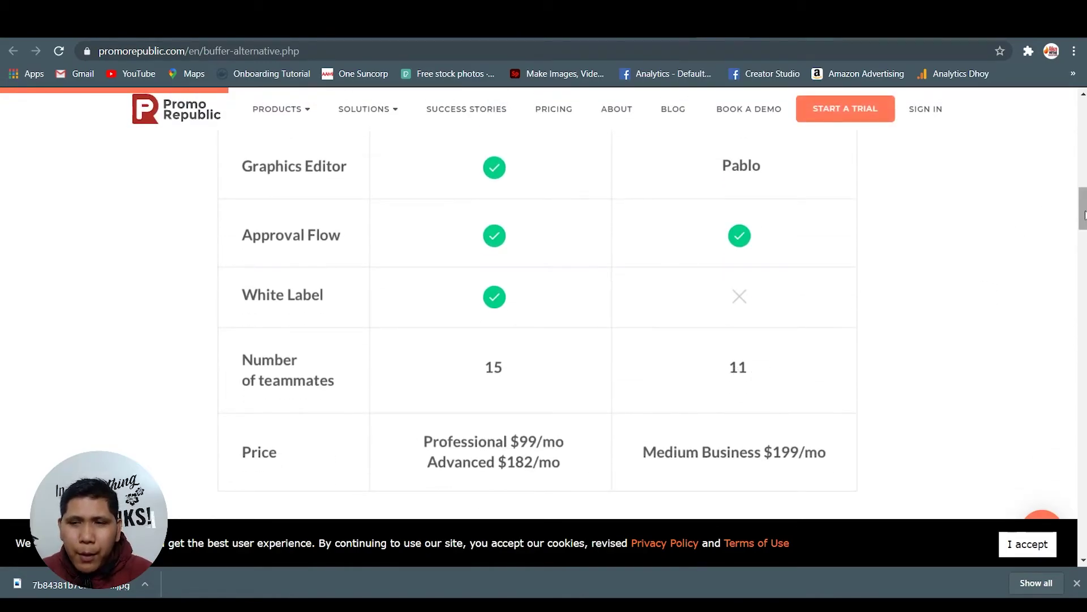
pyautogui.scroll(-4, 1084, 214)
pyautogui.scroll(3, 1084, 214)
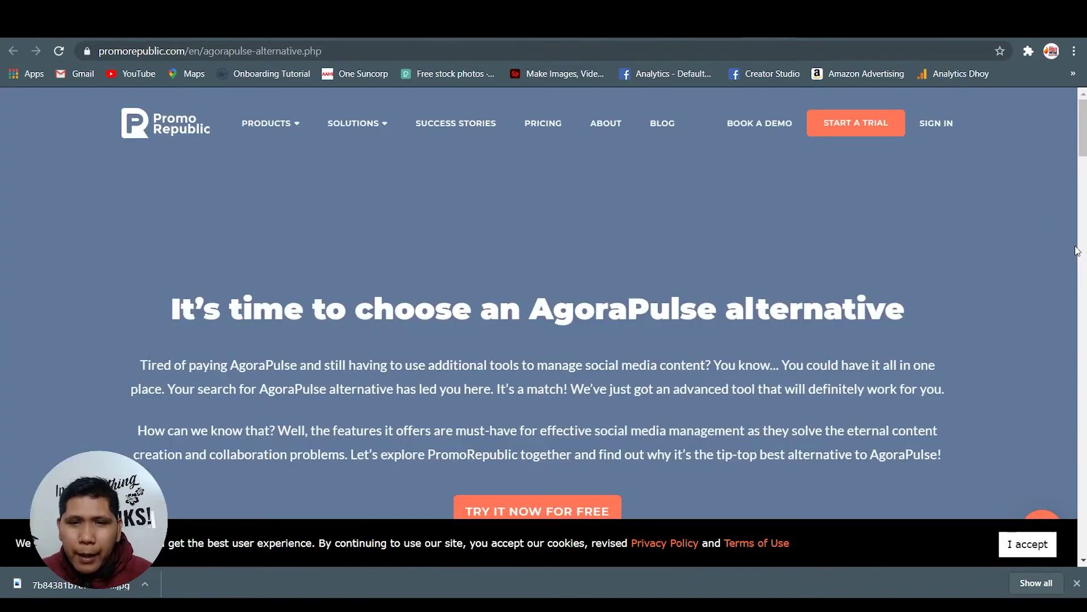
pyautogui.scroll(-10, 1073, 231)
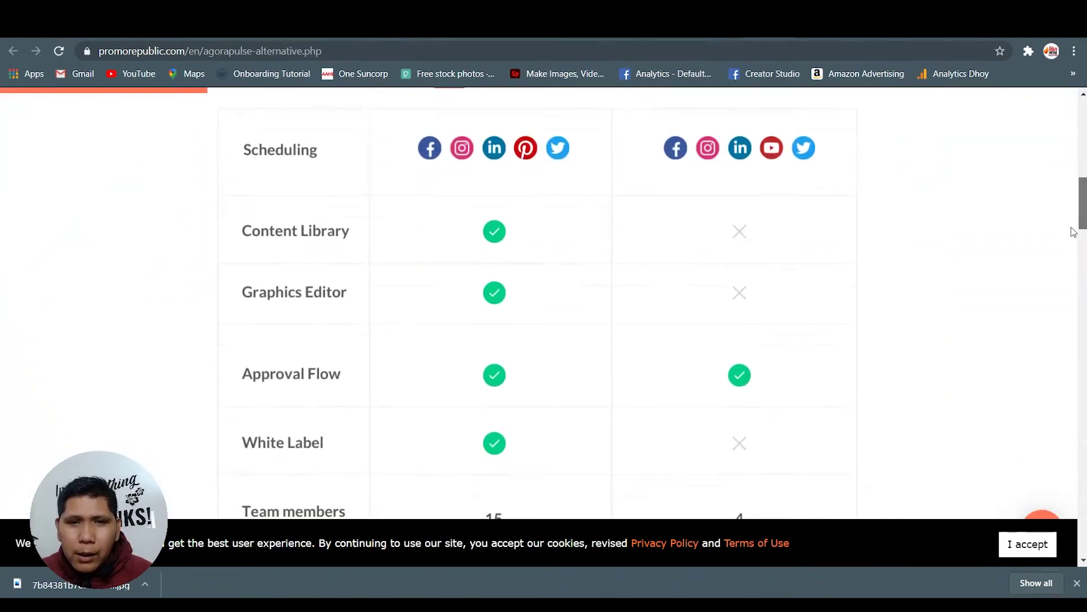
pyautogui.scroll(-1, 1073, 231)
pyautogui.moveTo(1073, 238); pyautogui.dragTo(1083, 353)
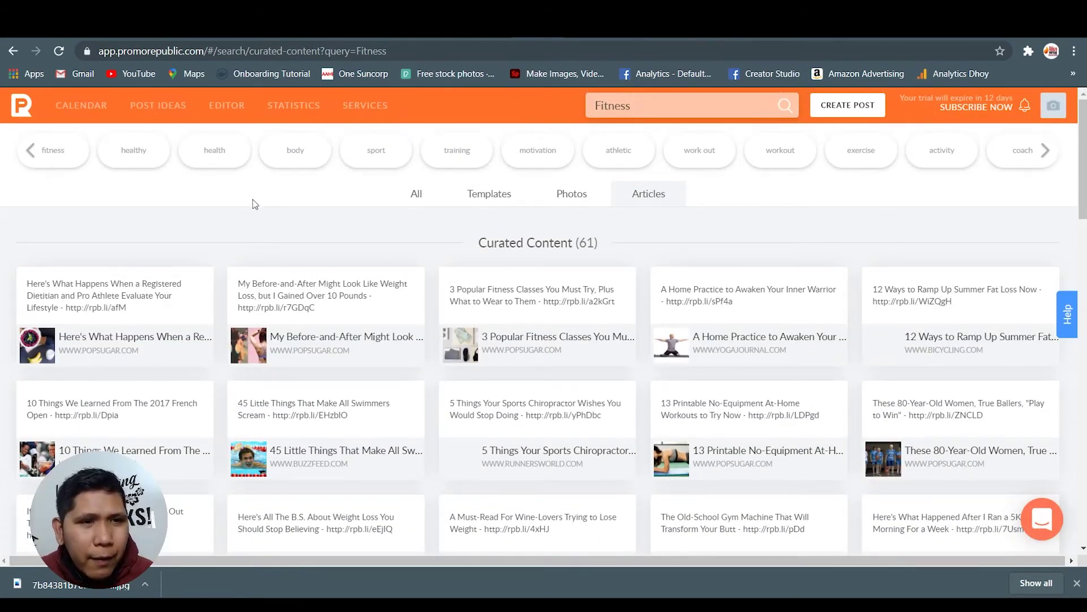
# Step: Scroll the Fitness curated-content results, then go to the POST IDEAS template library
pyautogui.scroll(-3, 359, 196)
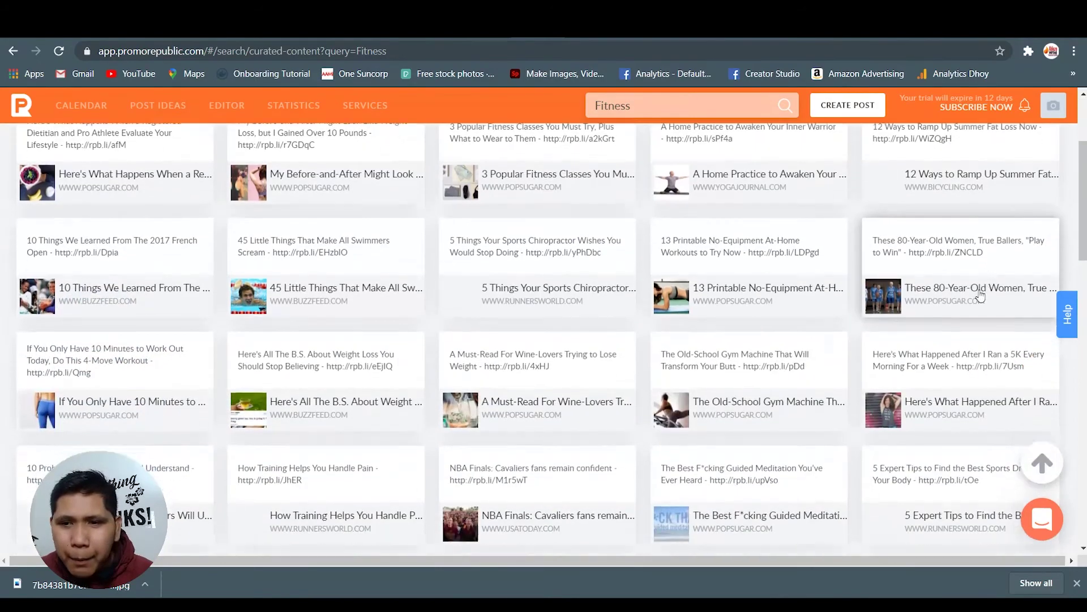
pyautogui.scroll(2, 1066, 234)
pyautogui.scroll(-6, 1066, 234)
pyautogui.scroll(8, 1066, 234)
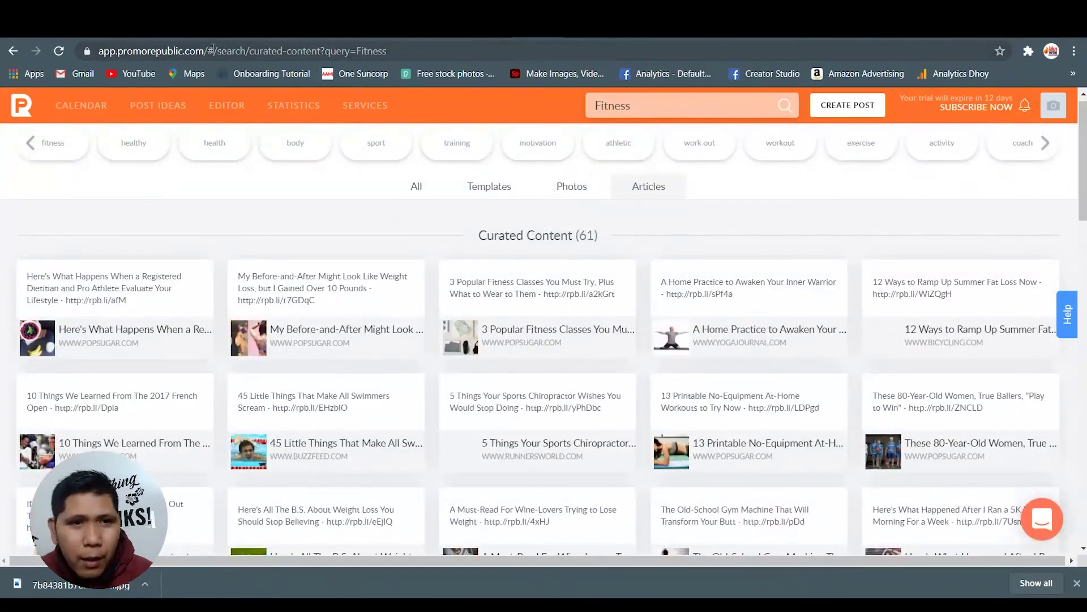
pyautogui.click(154, 109)
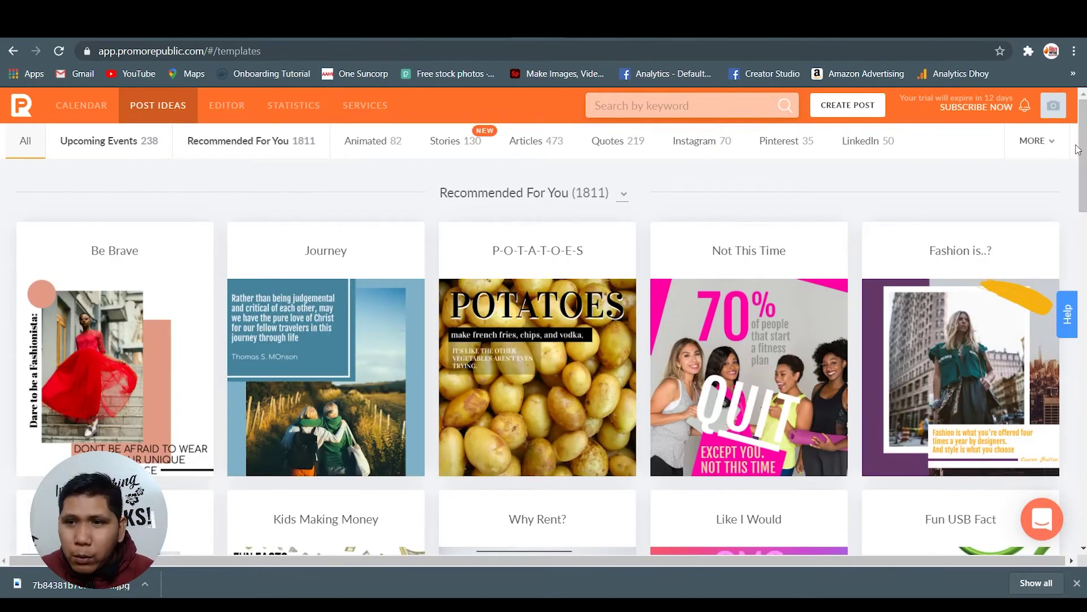
# Step: Open the support chat, close and reopen it, then browse the panel and its help-article search
pyautogui.click(1048, 510)
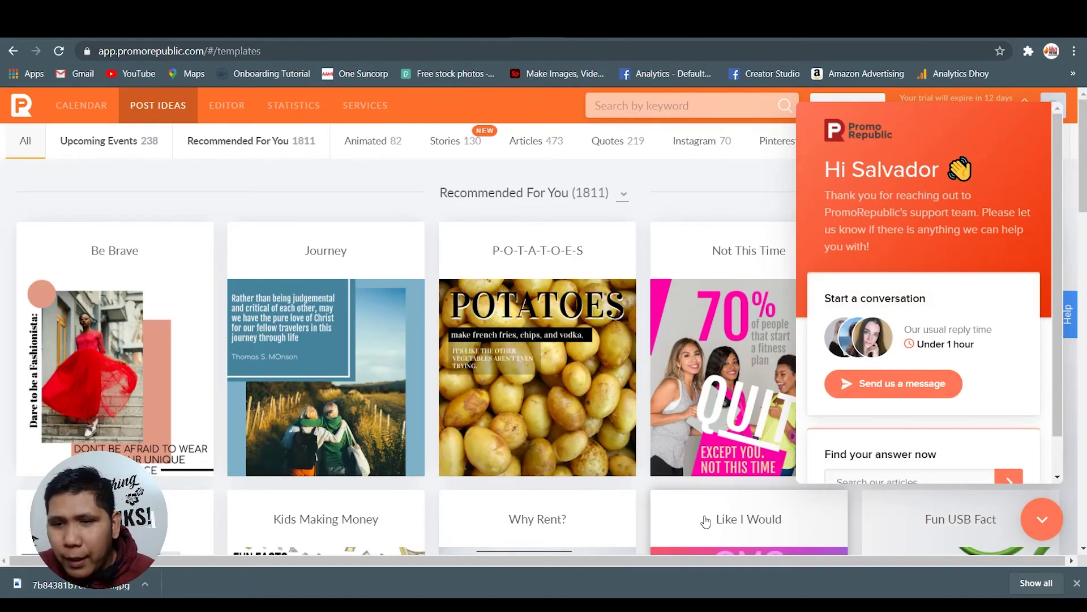
pyautogui.click(1042, 519)
pyautogui.click(1041, 518)
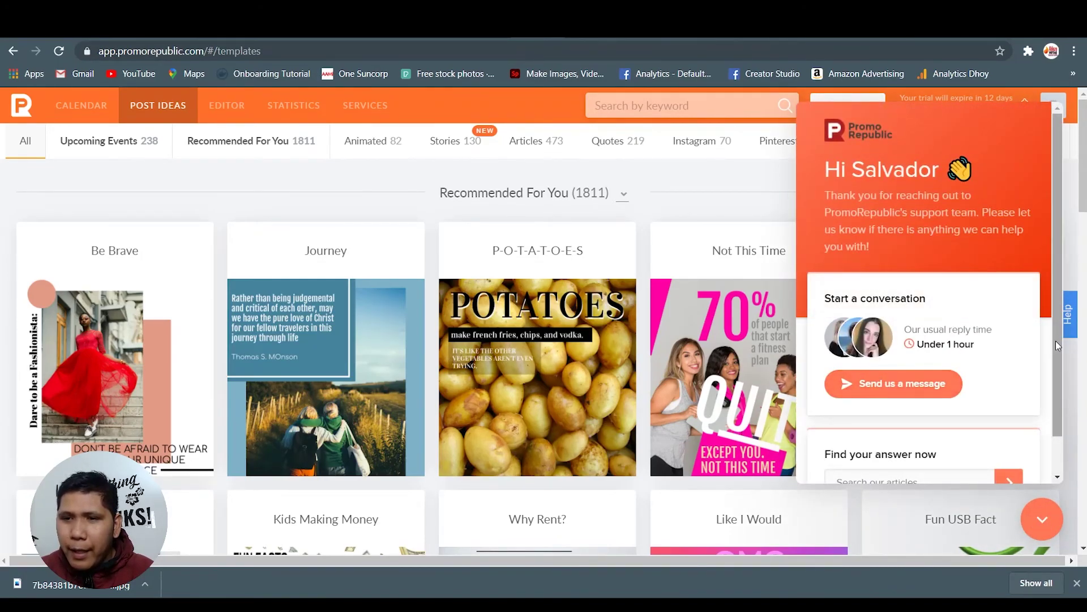
pyautogui.moveTo(1056, 341); pyautogui.dragTo(1057, 362)
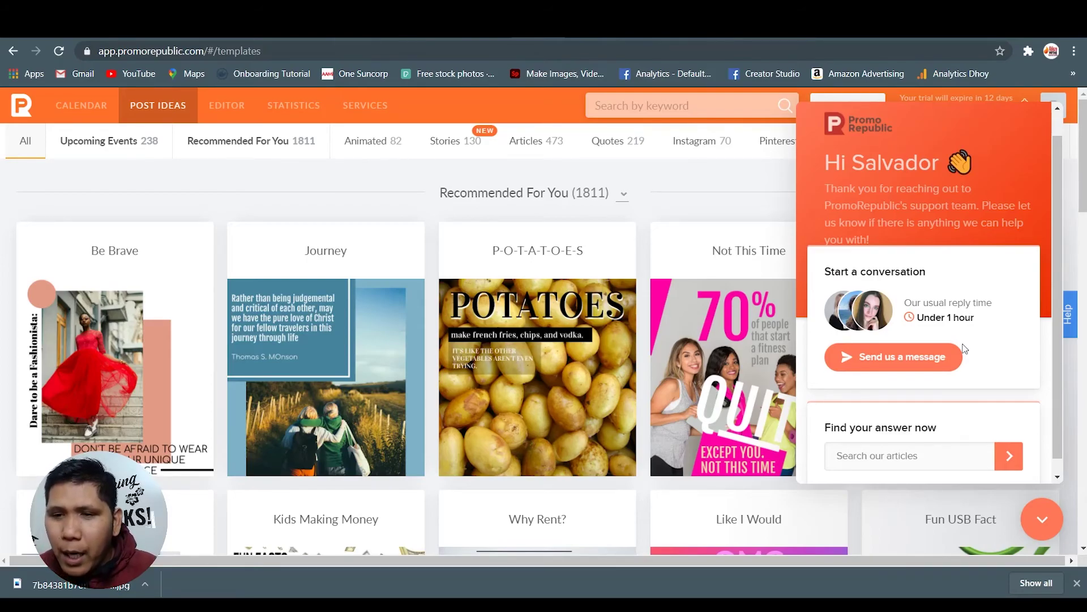
pyautogui.scroll(-1, 957, 301)
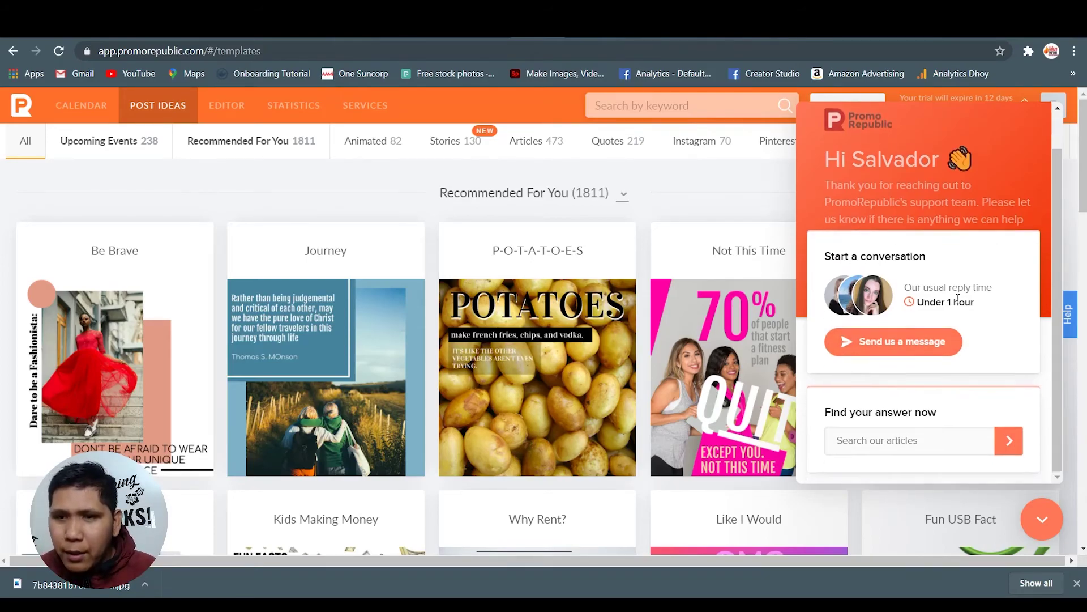
pyautogui.scroll(-5, 980, 421)
pyautogui.click(917, 439)
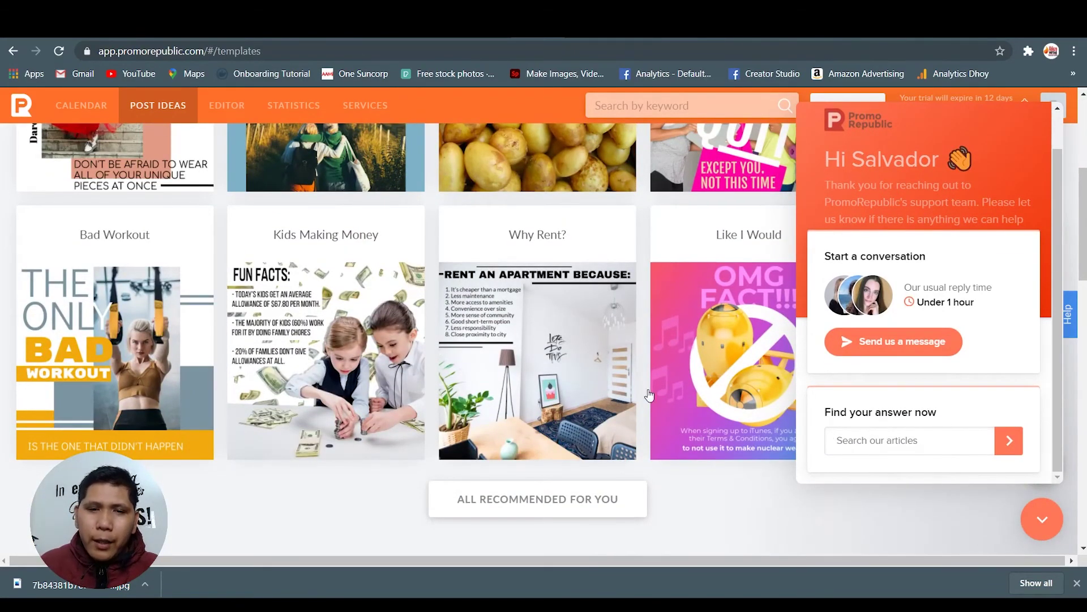
pyautogui.scroll(5, 333, 378)
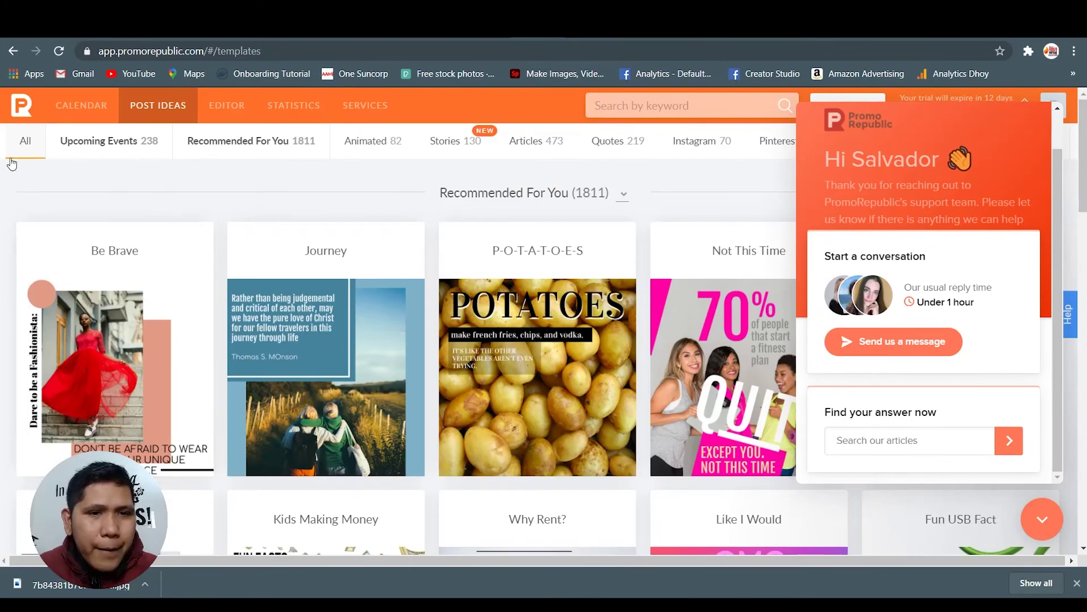